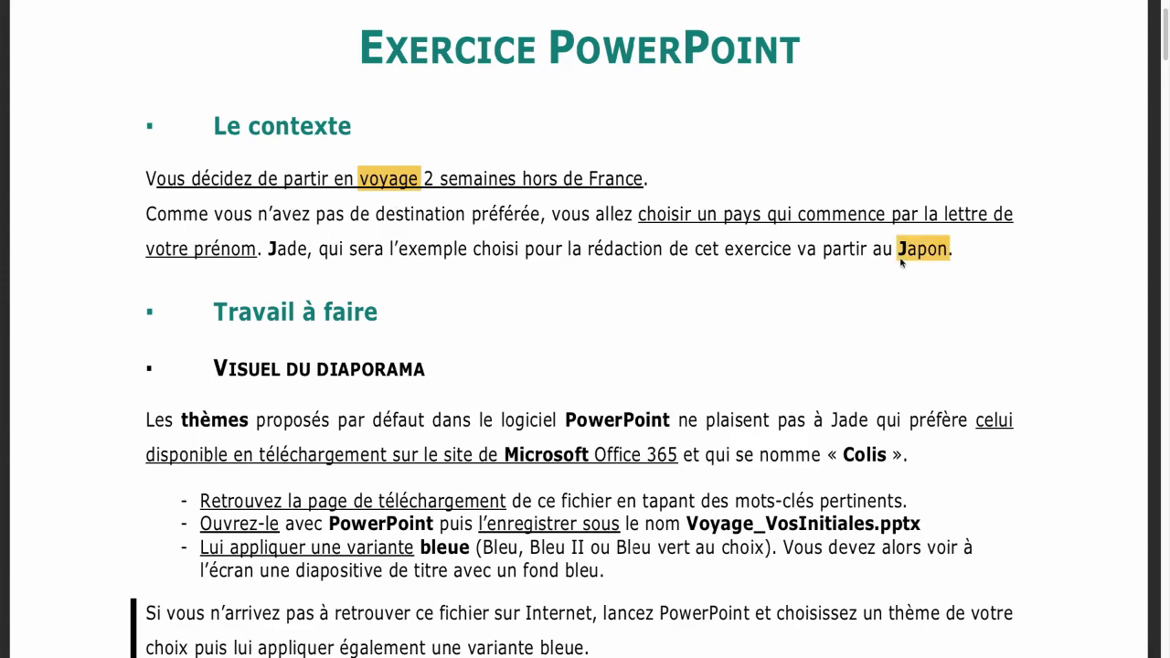
Highlight 'thèmes', 'disponible en téléchargement' and 'Microsoft' in the PDF exercise instructions.
scroll(238, 321, down, 3)
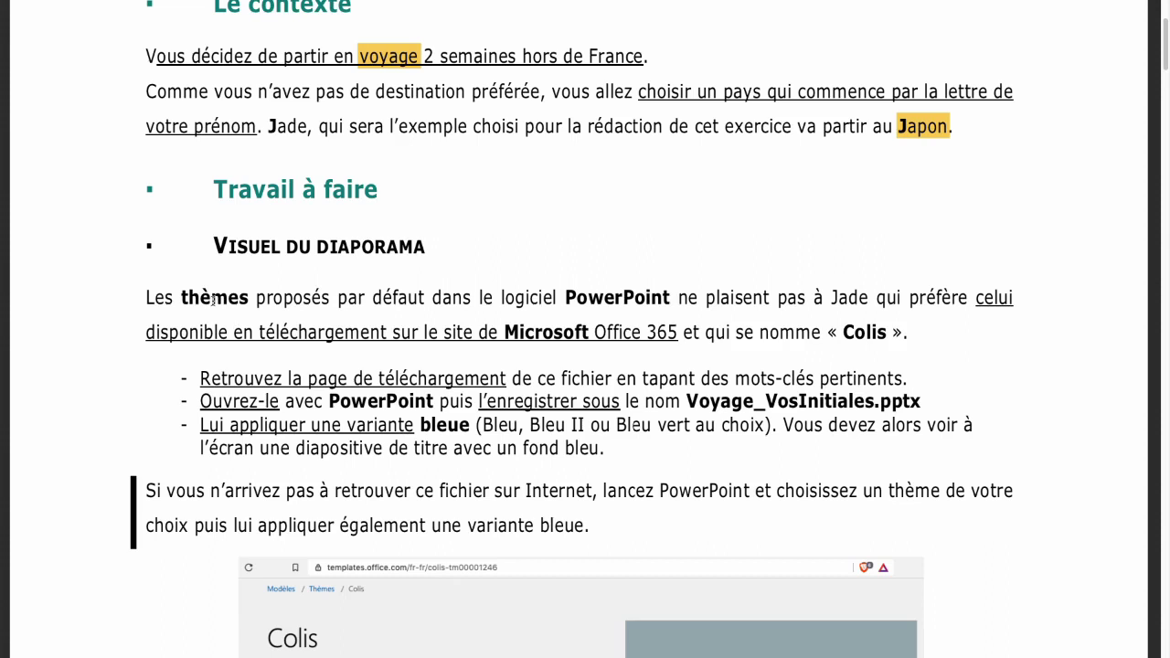
double_click(212, 297)
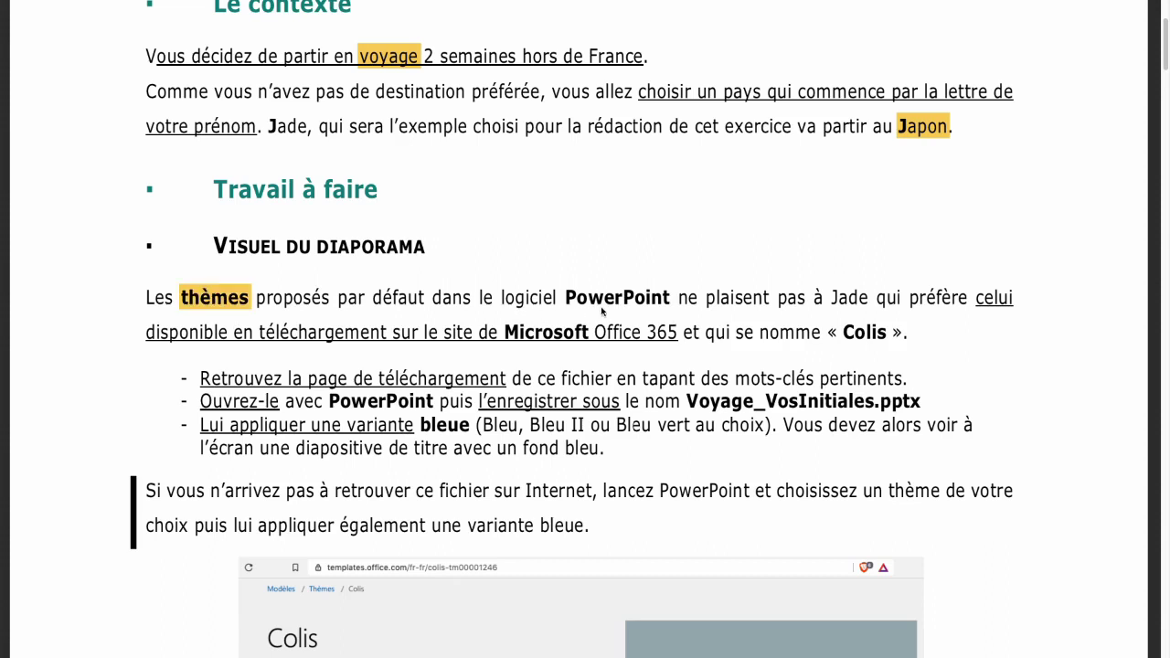
drag(388, 332, 145, 333)
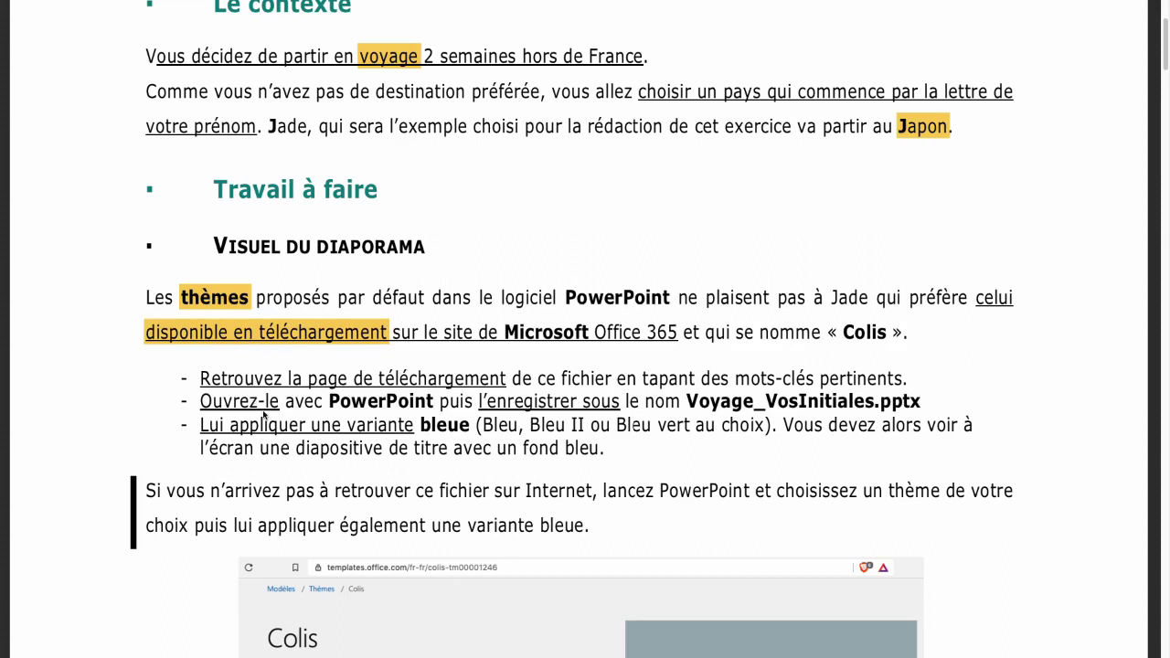
double_click(546, 332)
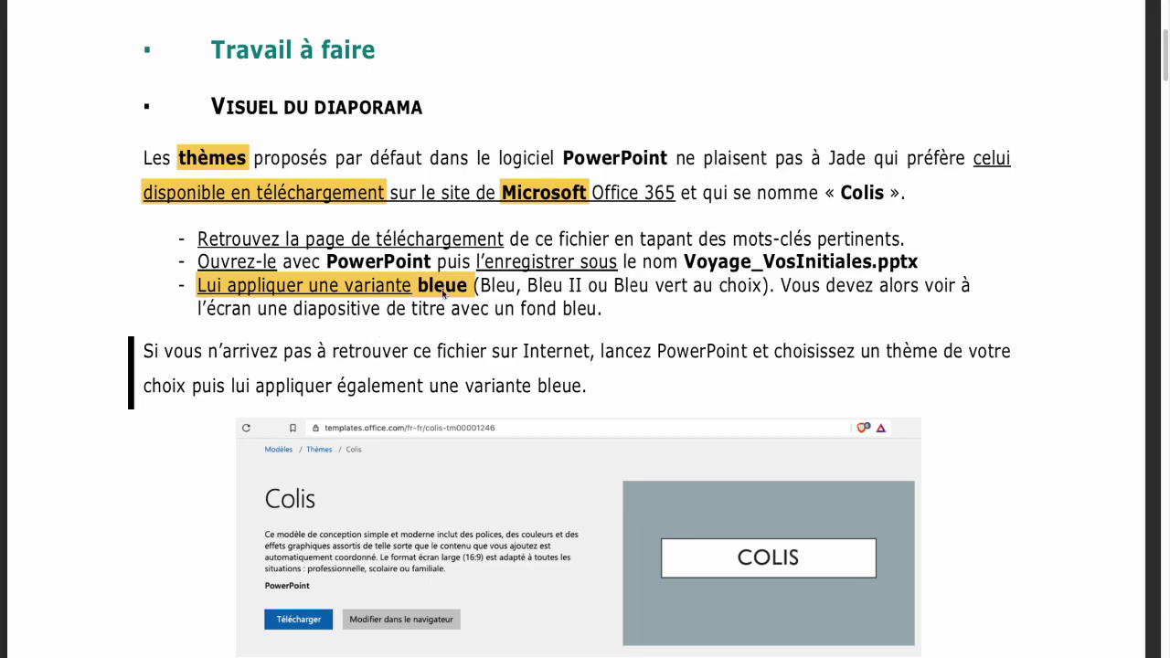
scroll(564, 447, down, 3)
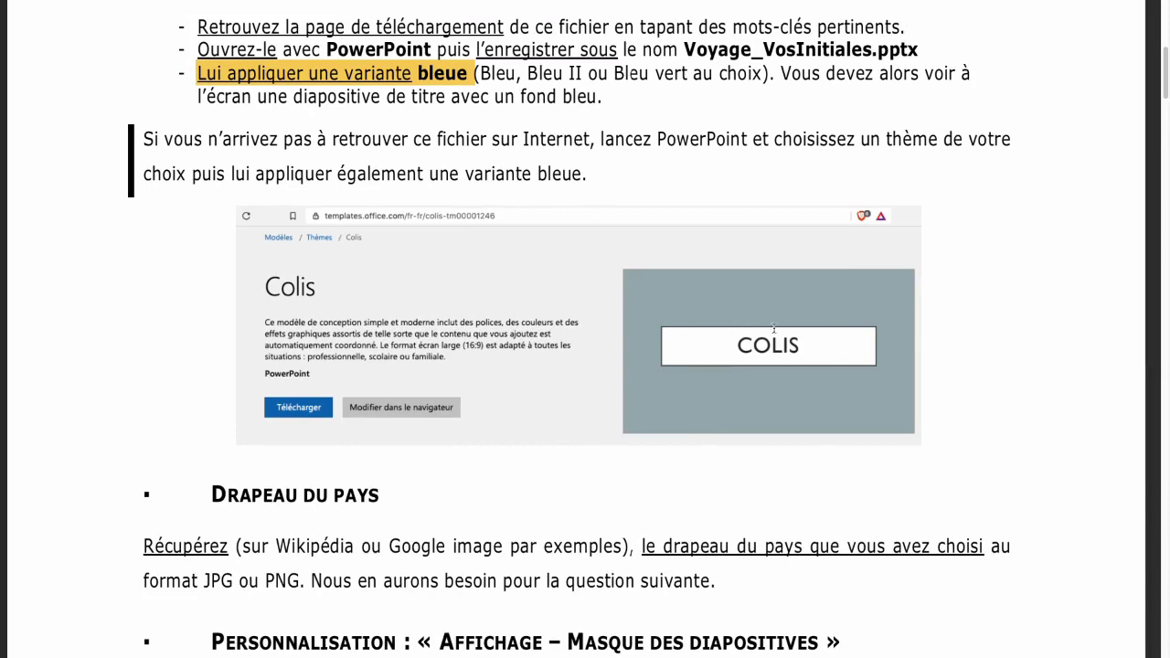
scroll(549, 439, down, 10)
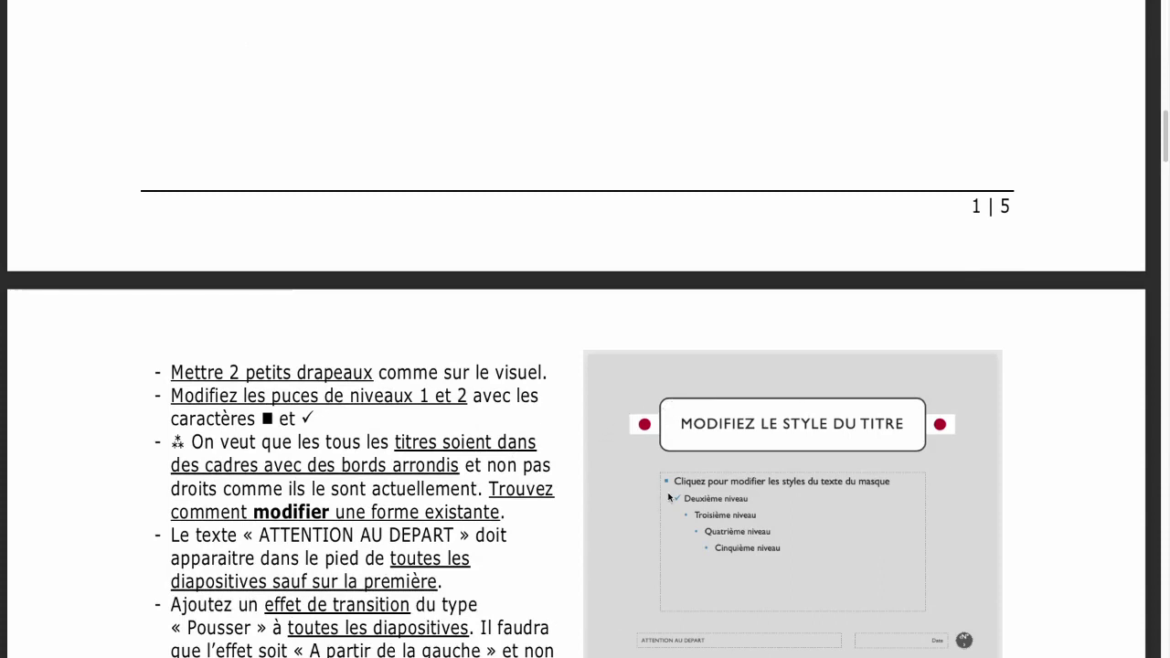
scroll(452, 543, up, 10)
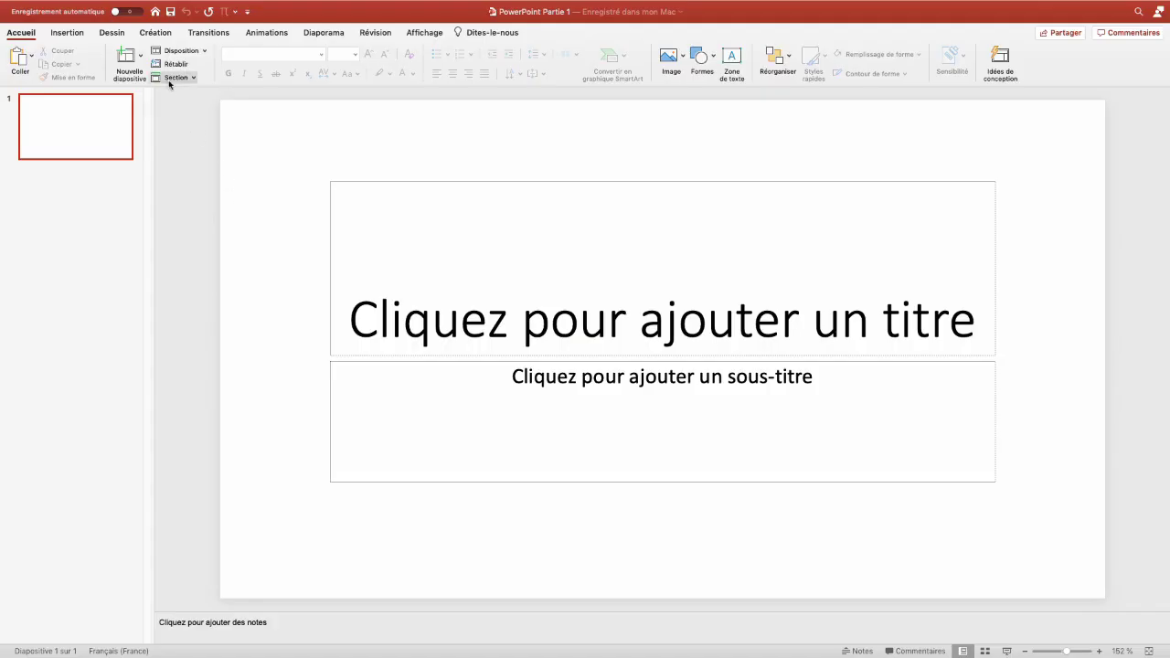
Apply a dark green design theme and add a second Title and Content slide.
click(157, 35)
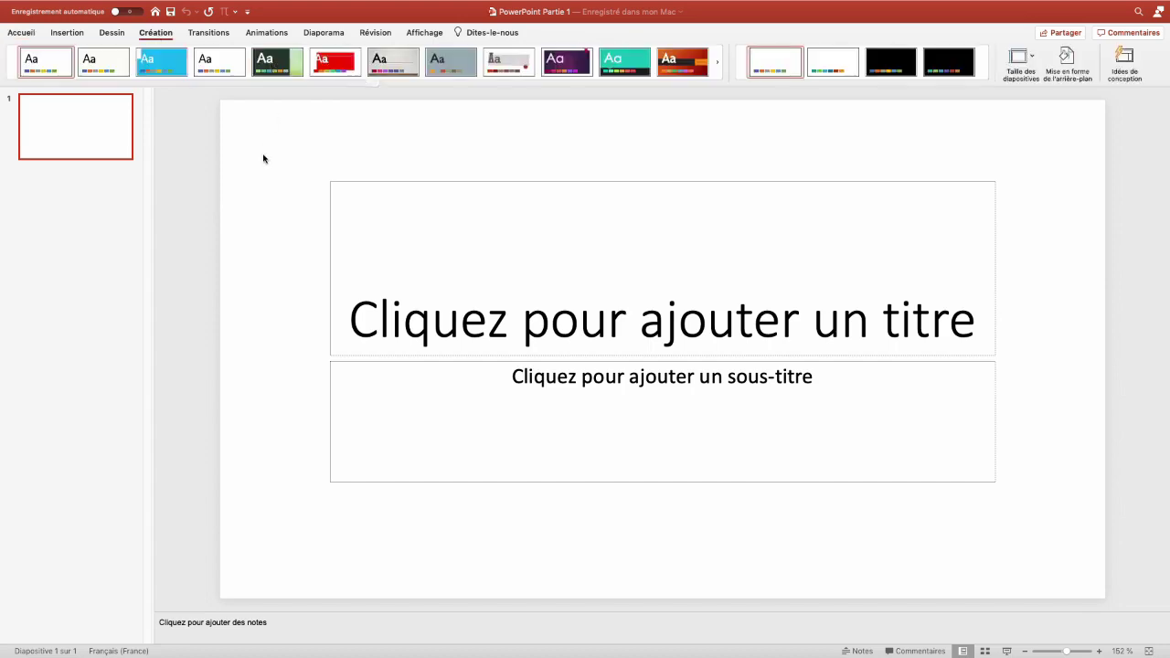
click(271, 68)
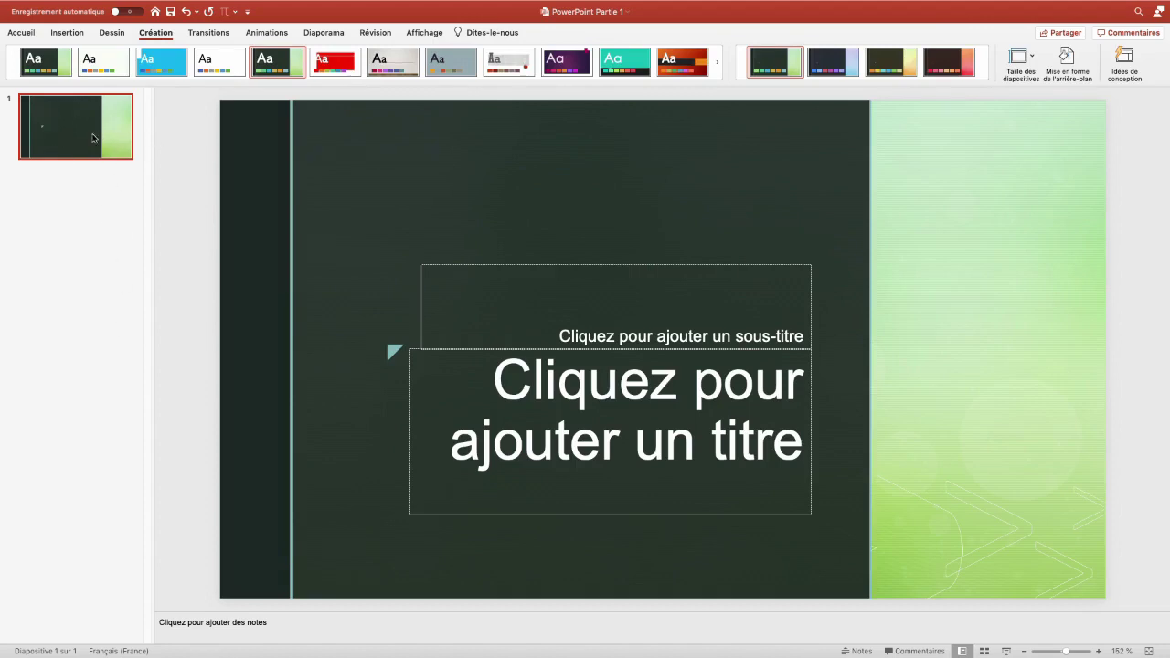
key(Return)
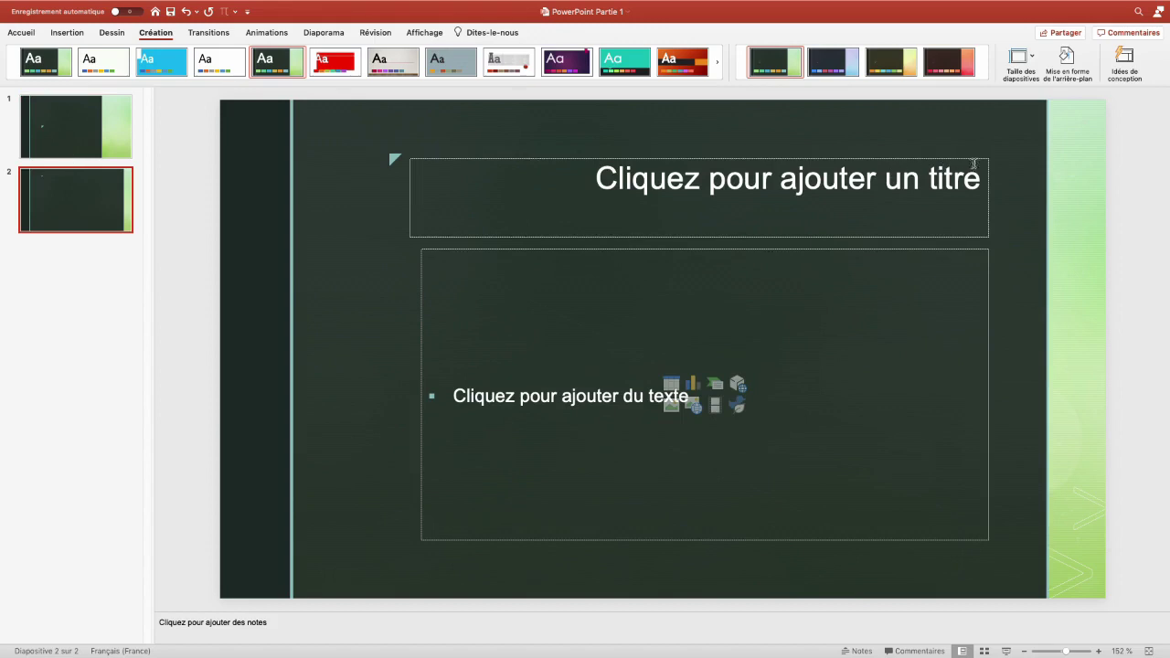
click(967, 162)
click(955, 251)
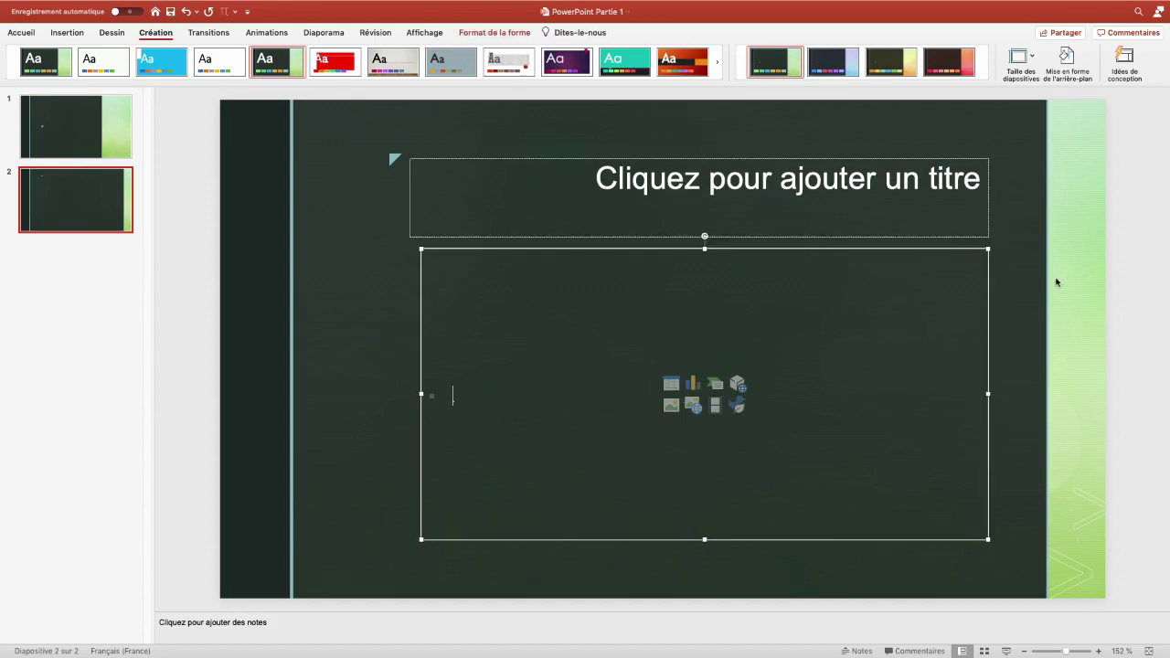
Switch to the orange-red theme, try teal on slide 2 only, then undo it.
click(683, 61)
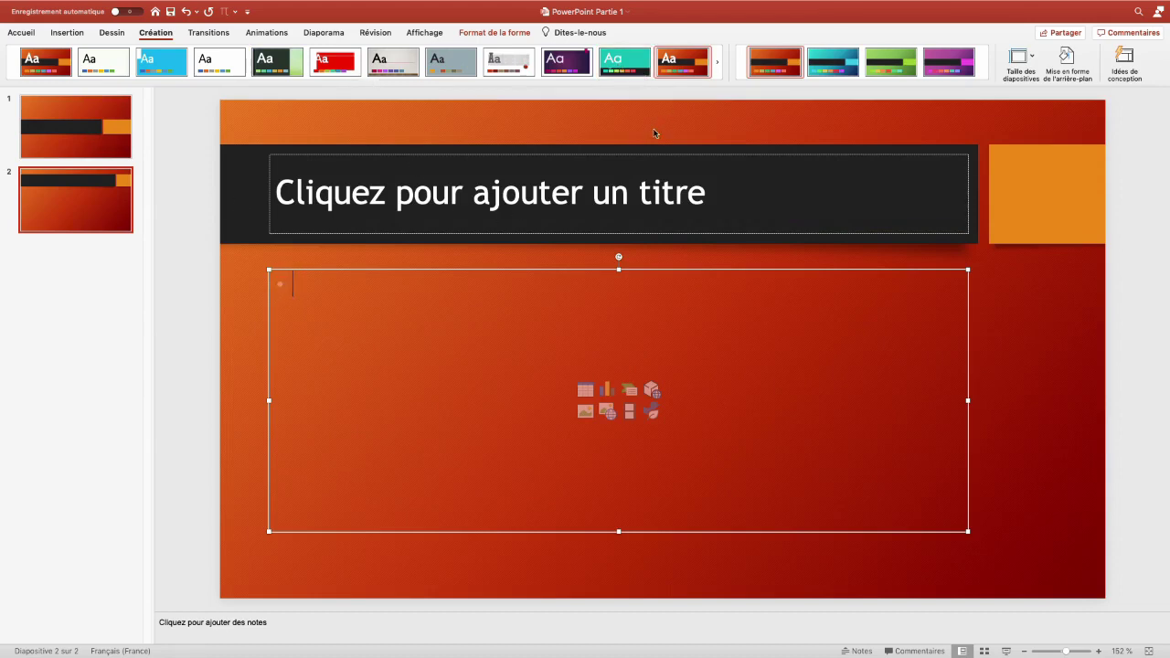
right_click(625, 64)
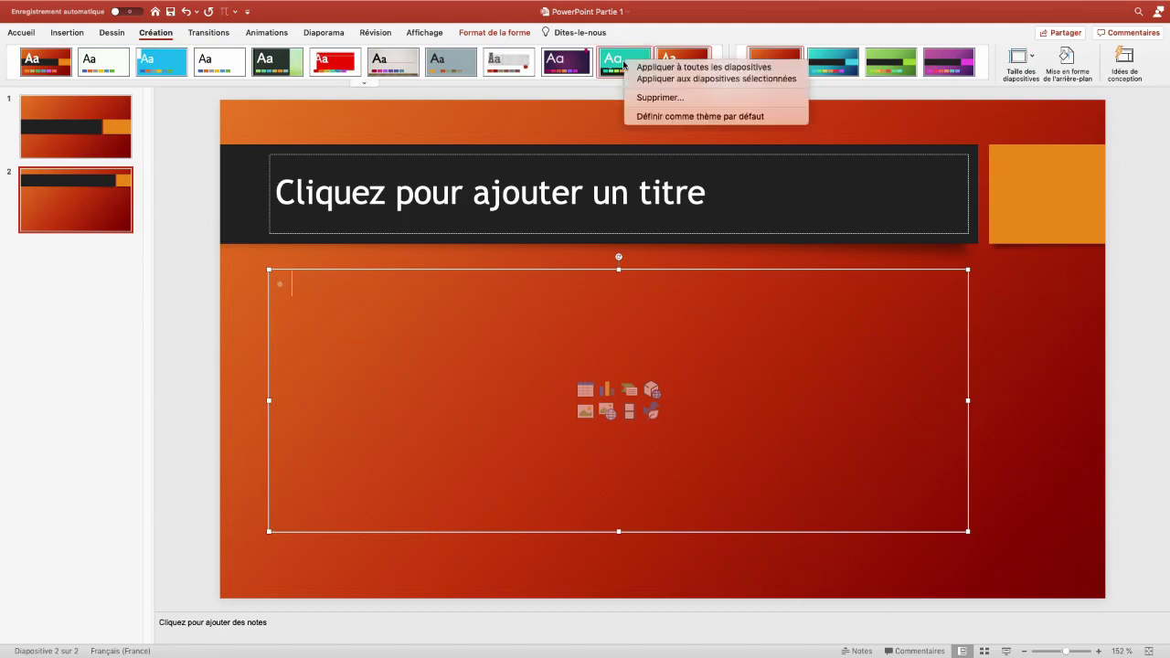
click(724, 80)
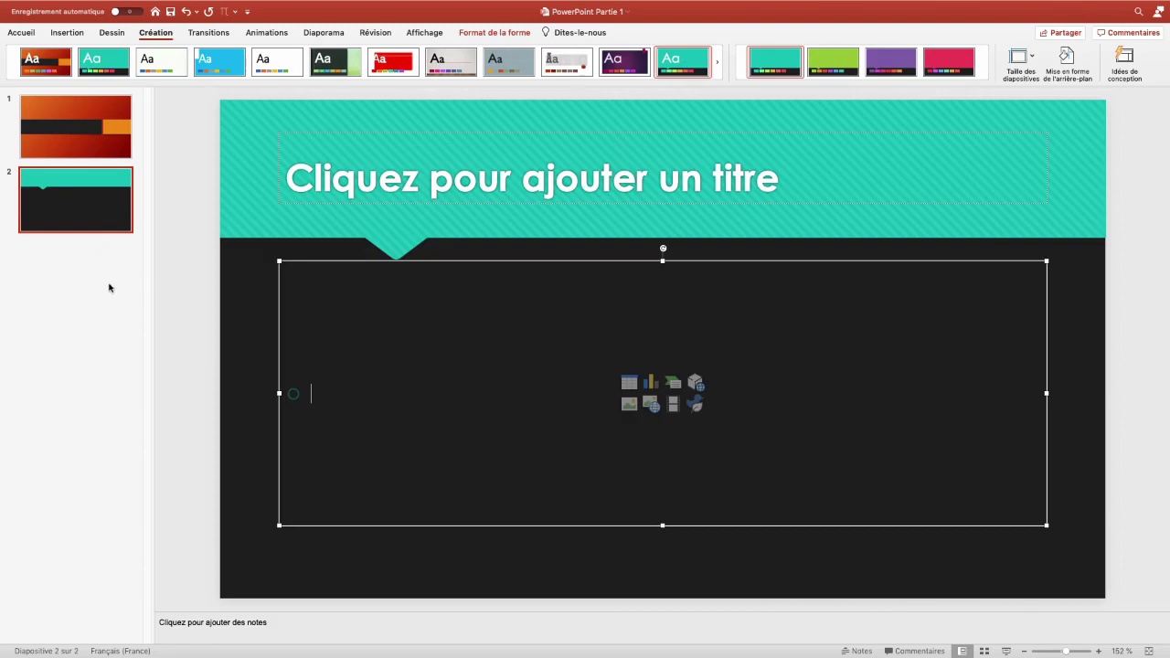
key(super+z)
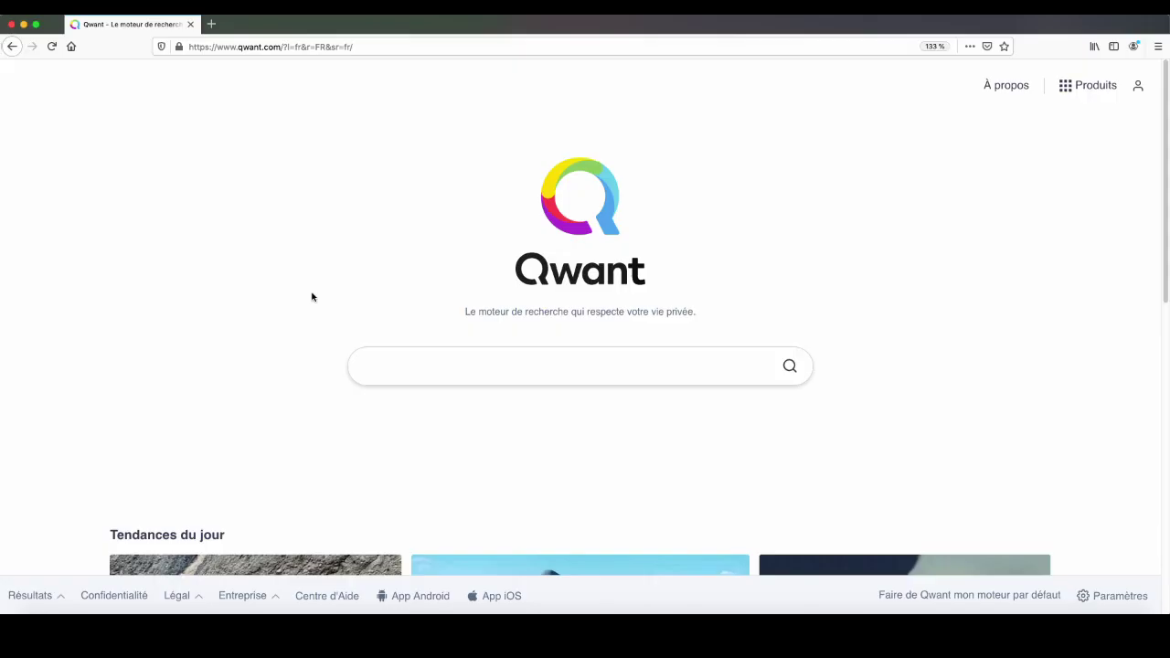
Search Qwant for 'modèle colis microsoft powerpoint' and download the Colis template from templates.office.com.
text(modèle colis microsoft )
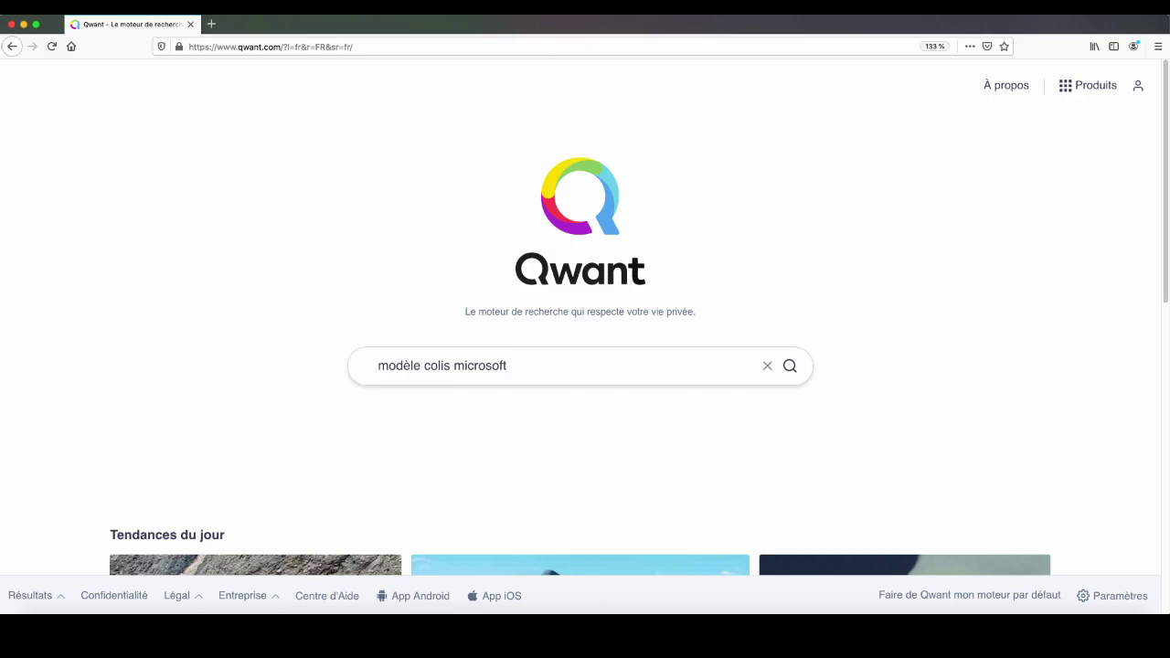
text(powerpoint)
key(Return)
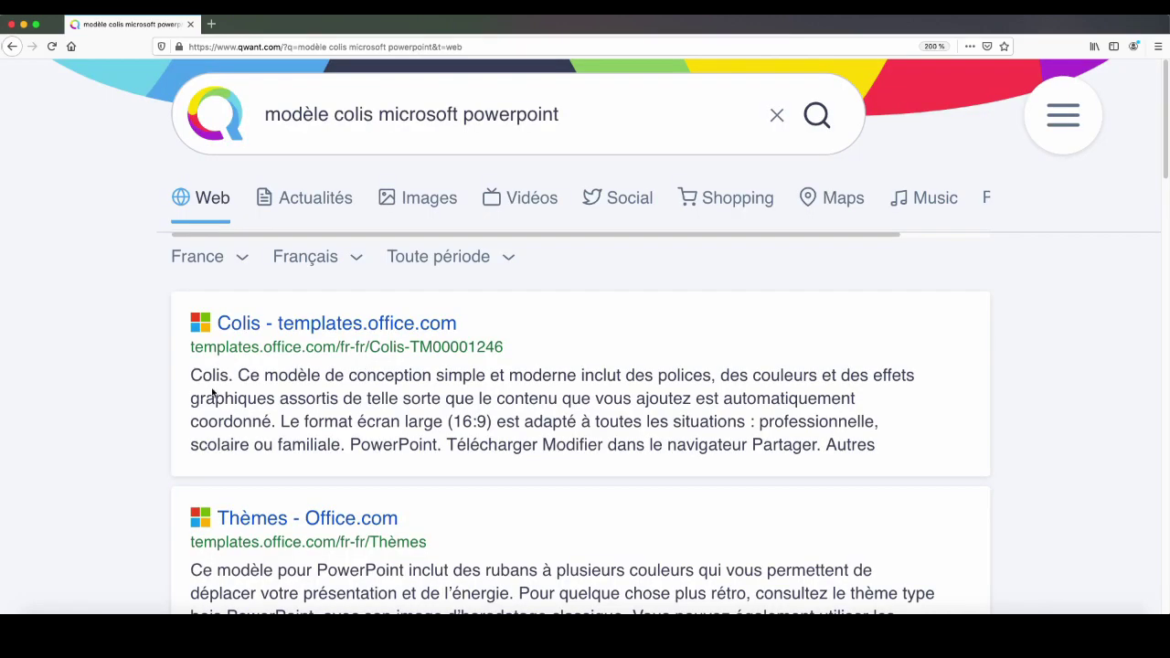
click(361, 331)
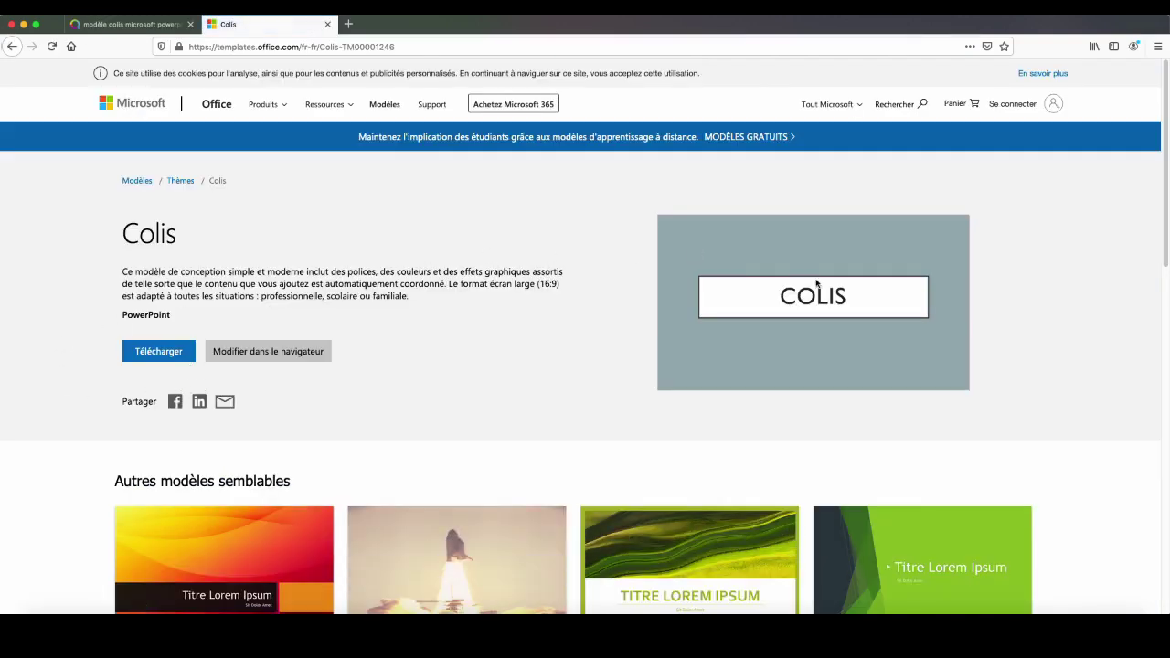
click(152, 353)
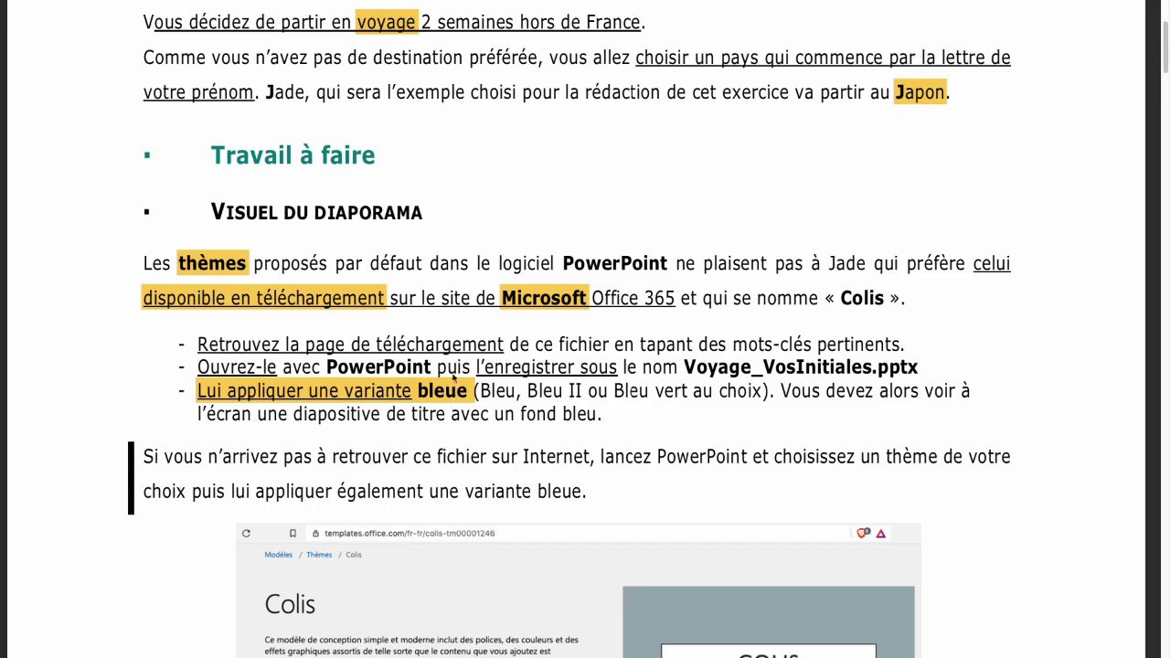
Scroll the PDF down to the page 2 slide-master instructions and example image.
scroll(676, 383, down, 10)
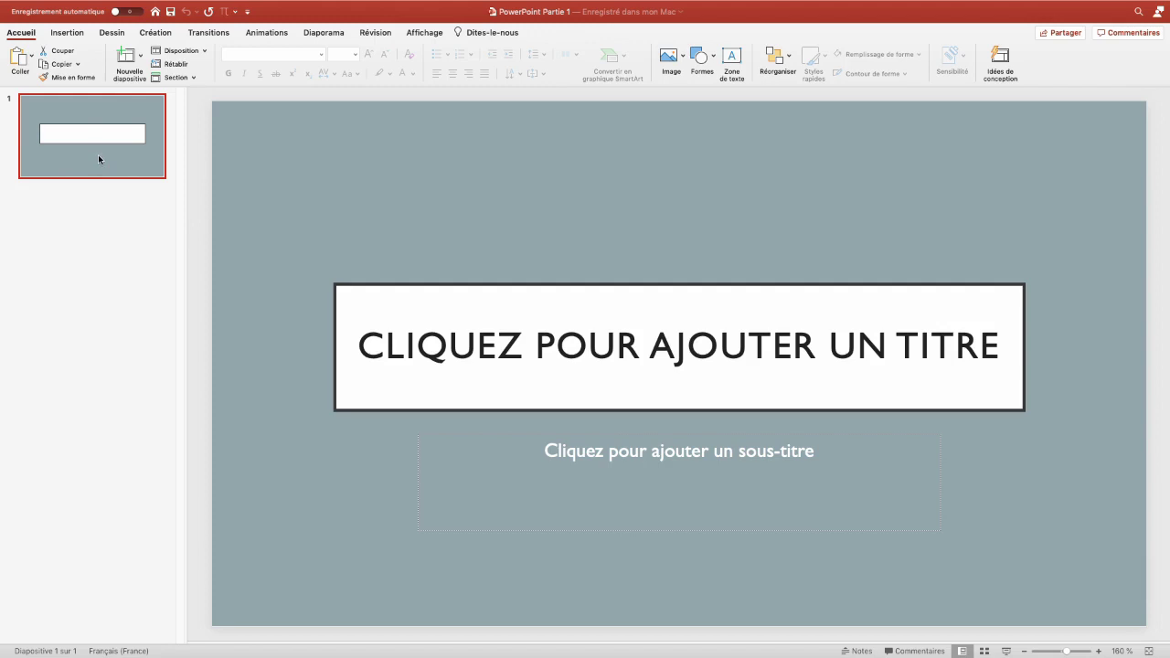
Insert slide 2 and change its layout to Two Content with title and two placeholders.
key(Return)
click(106, 157)
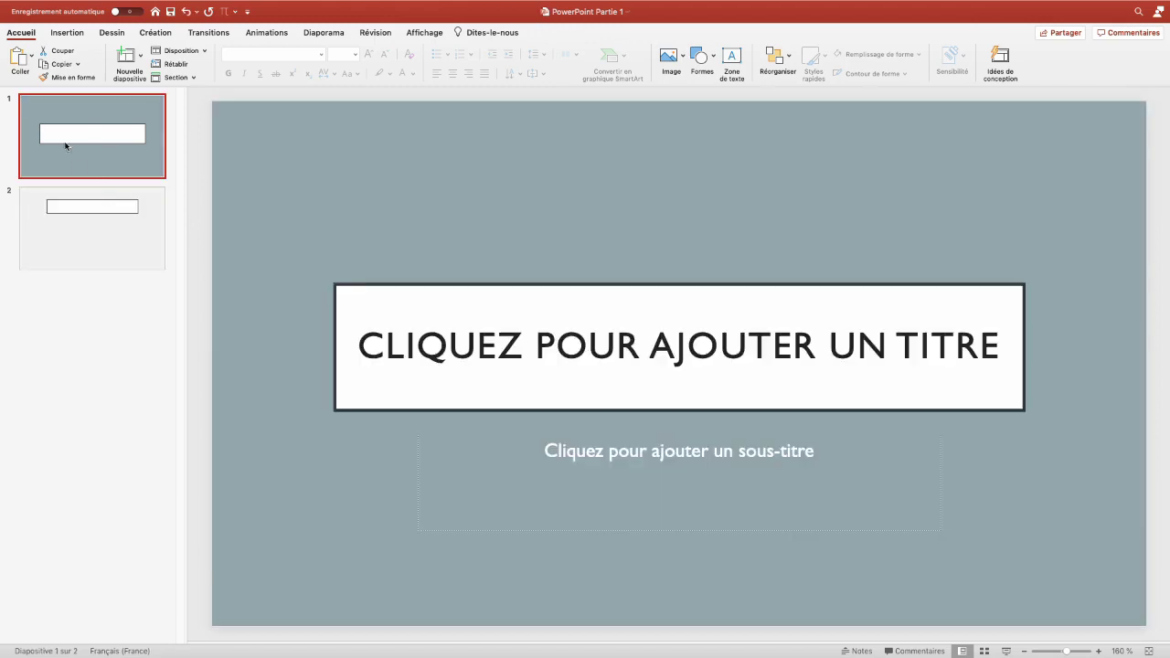
click(106, 209)
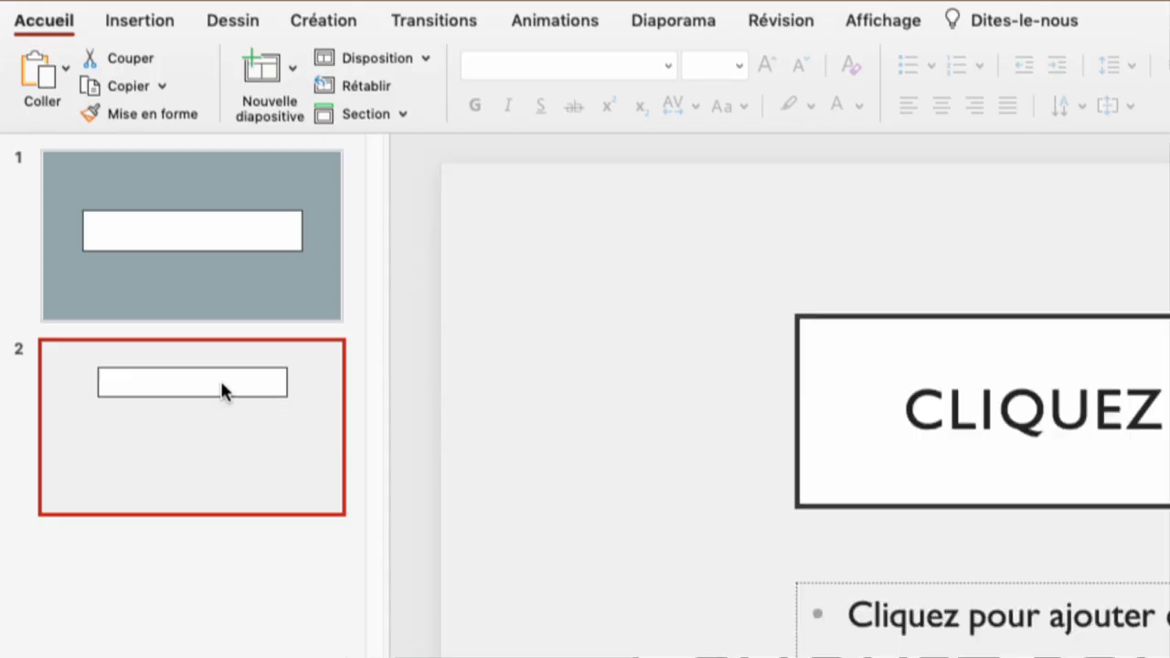
click(391, 59)
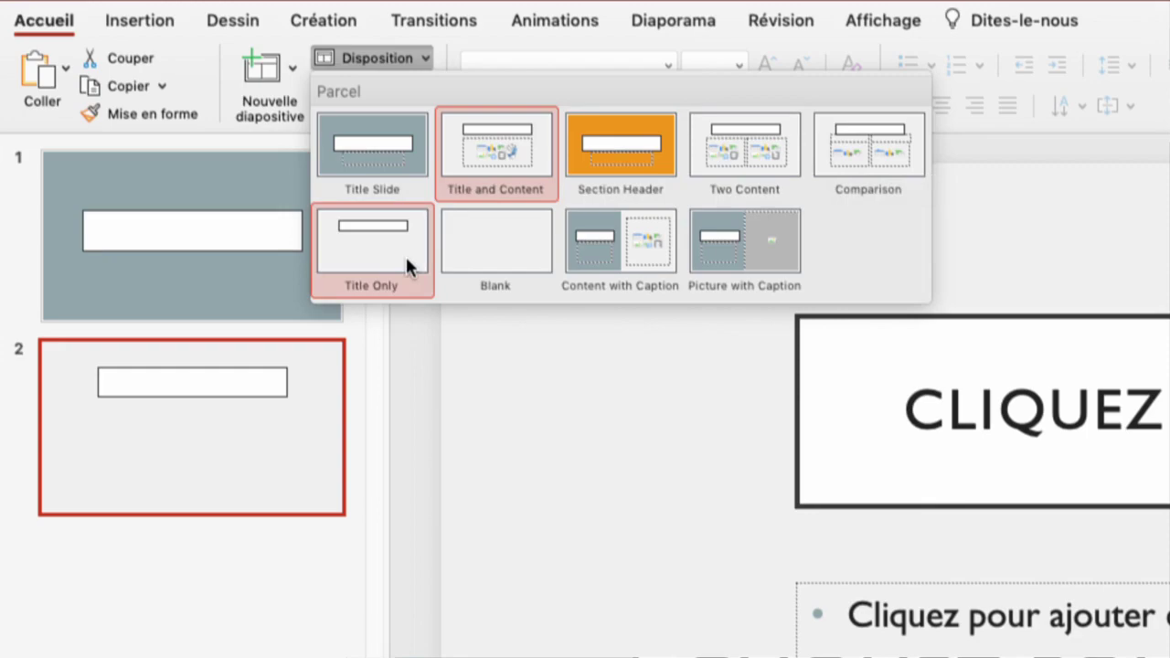
click(742, 163)
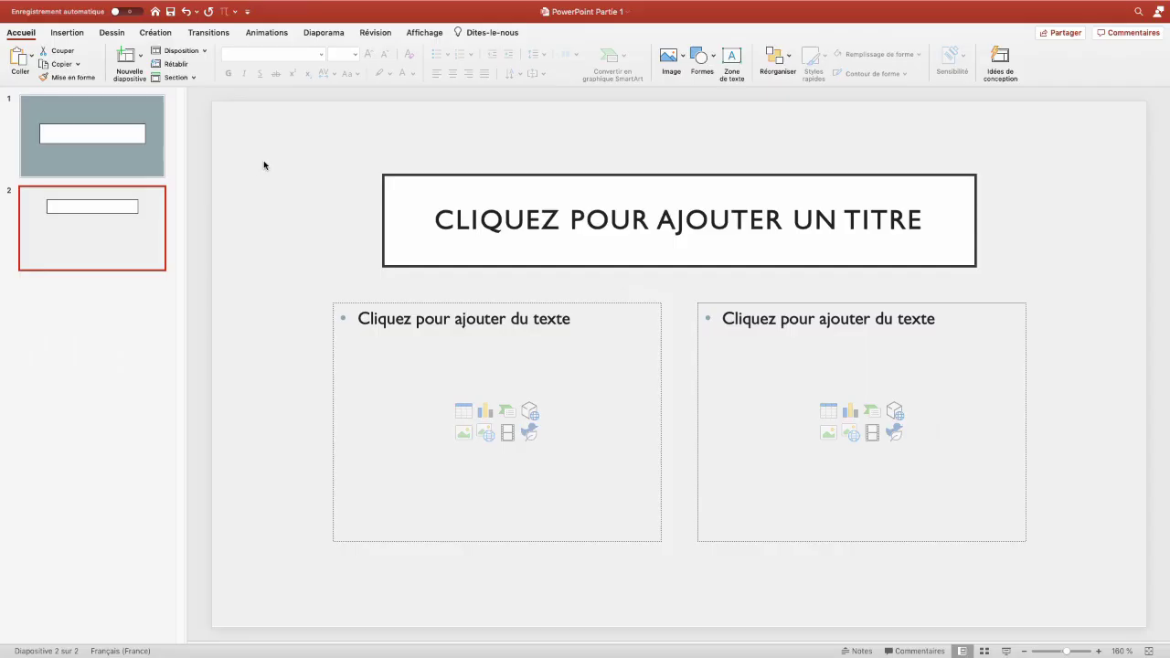
click(642, 220)
click(388, 323)
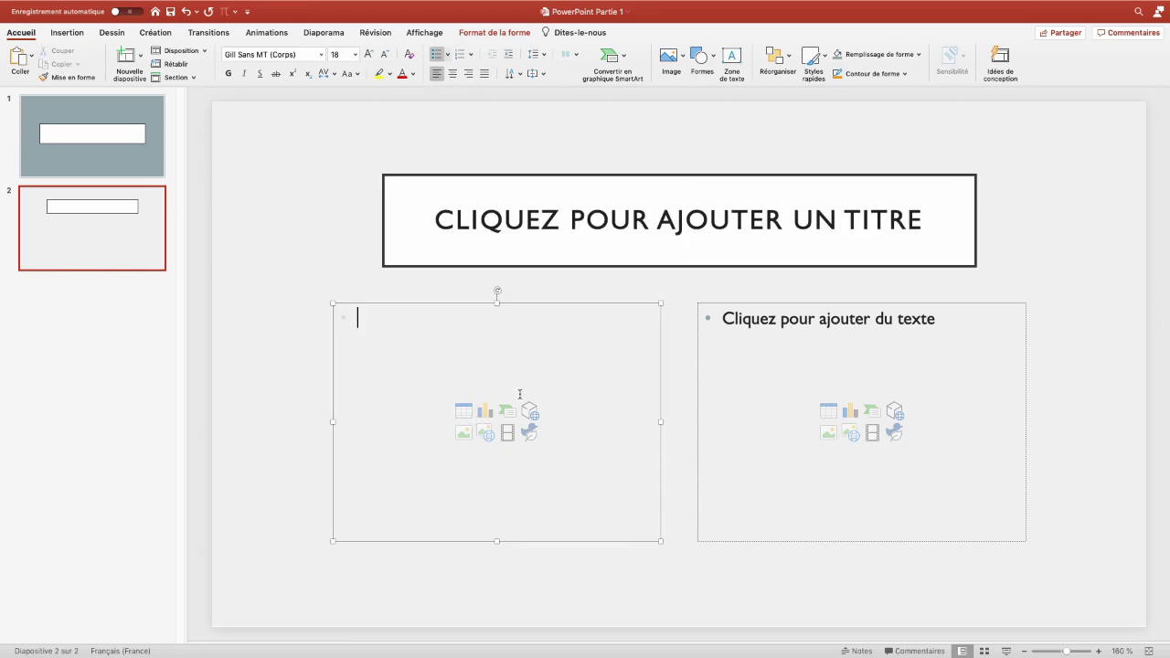
click(759, 320)
click(79, 171)
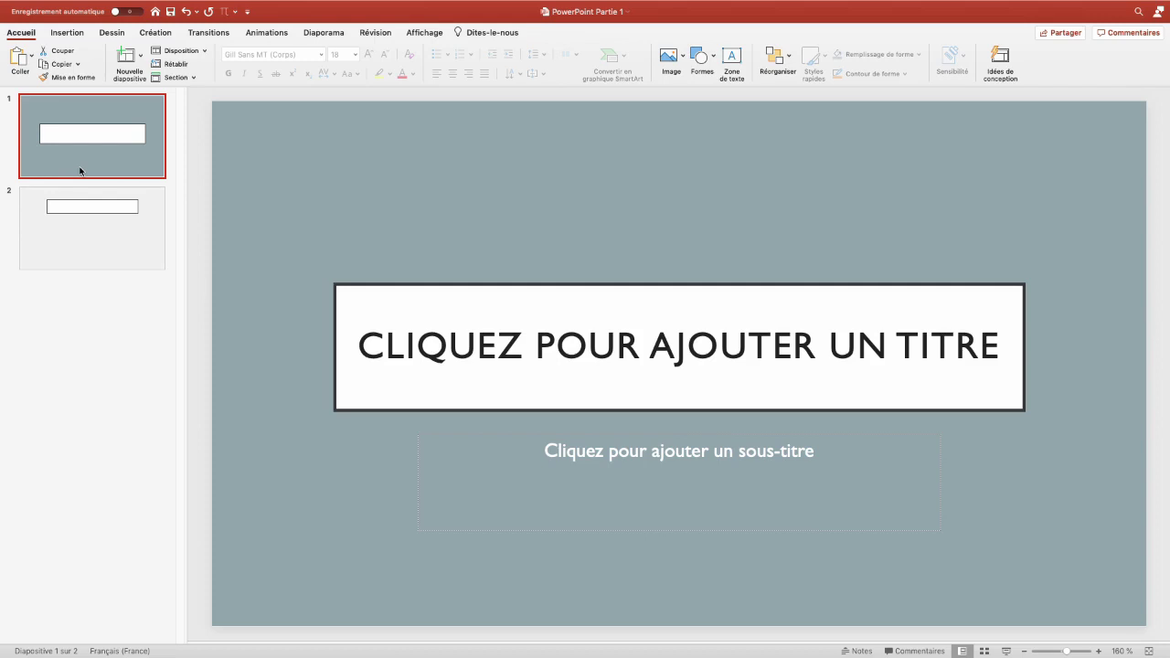
Preview the yellow, blue and violet Colis colour variants, settling back on blue.
click(155, 33)
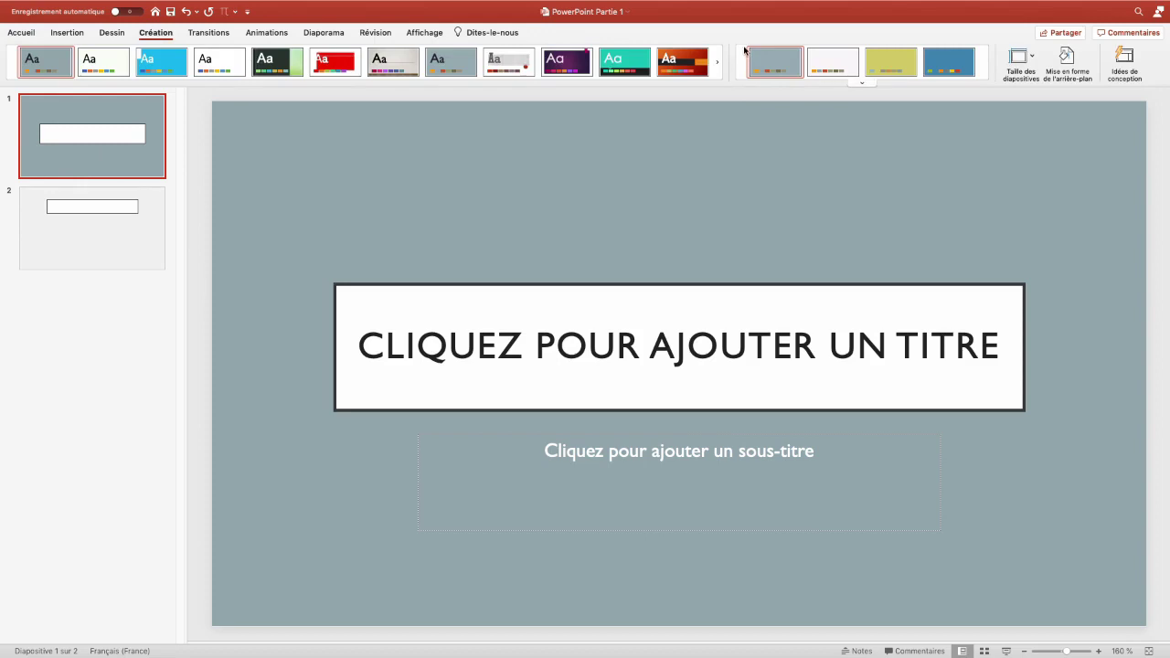
click(862, 84)
click(863, 87)
click(888, 68)
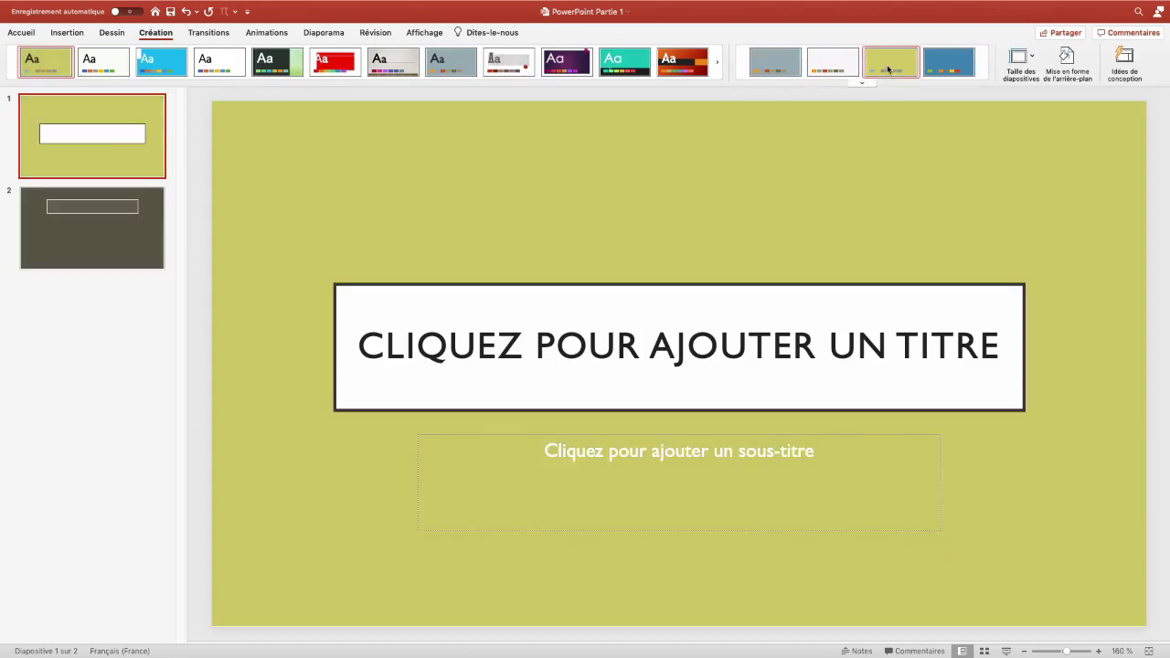
click(948, 62)
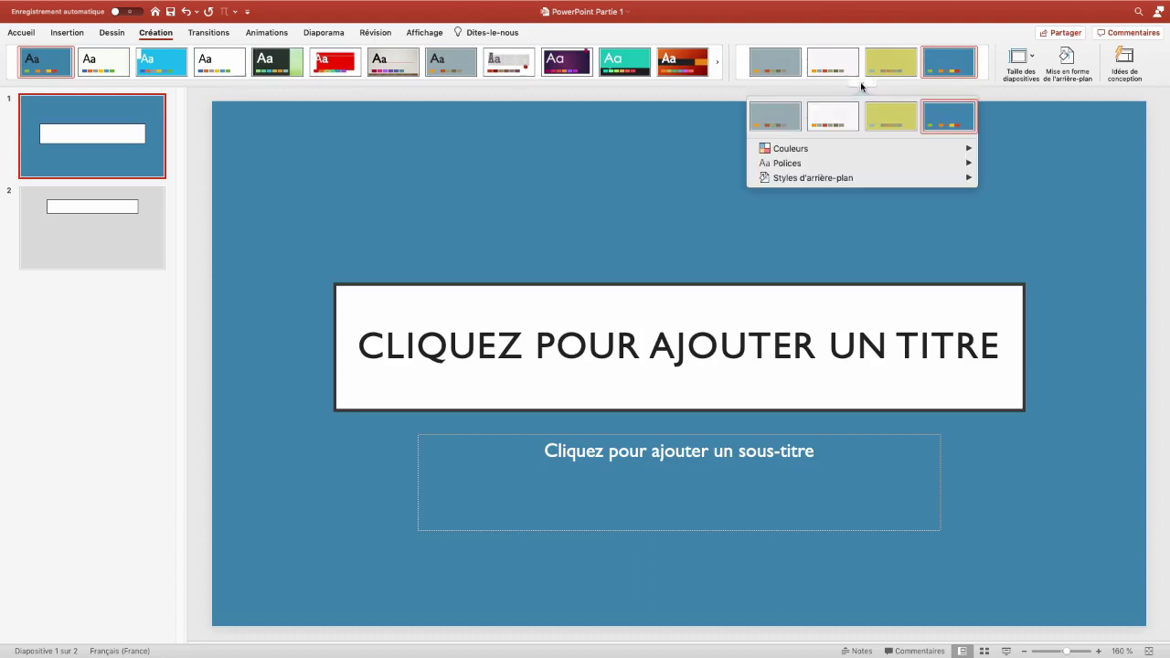
mouse_move(792, 149)
scroll(636, 319, down, 5)
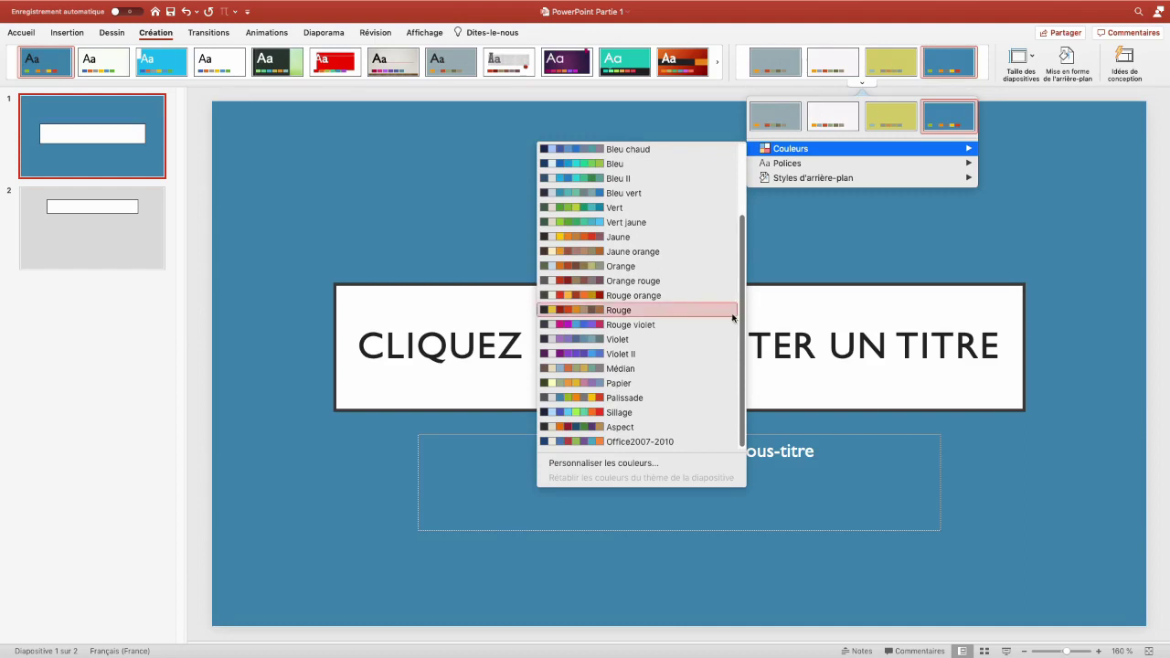
click(620, 355)
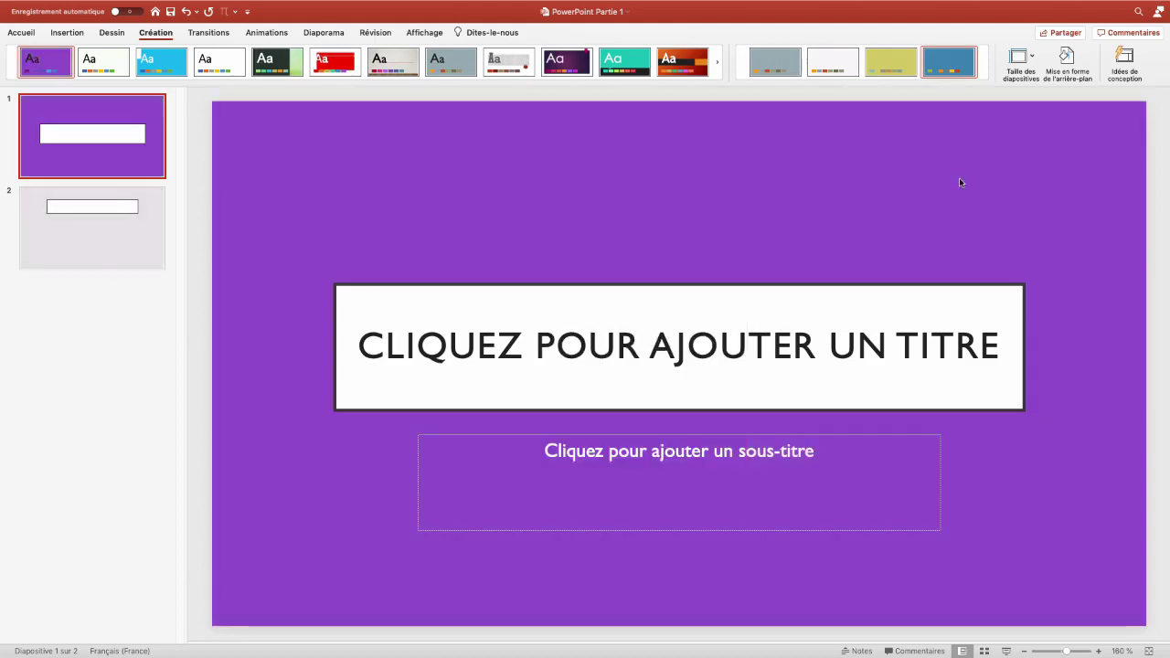
click(947, 64)
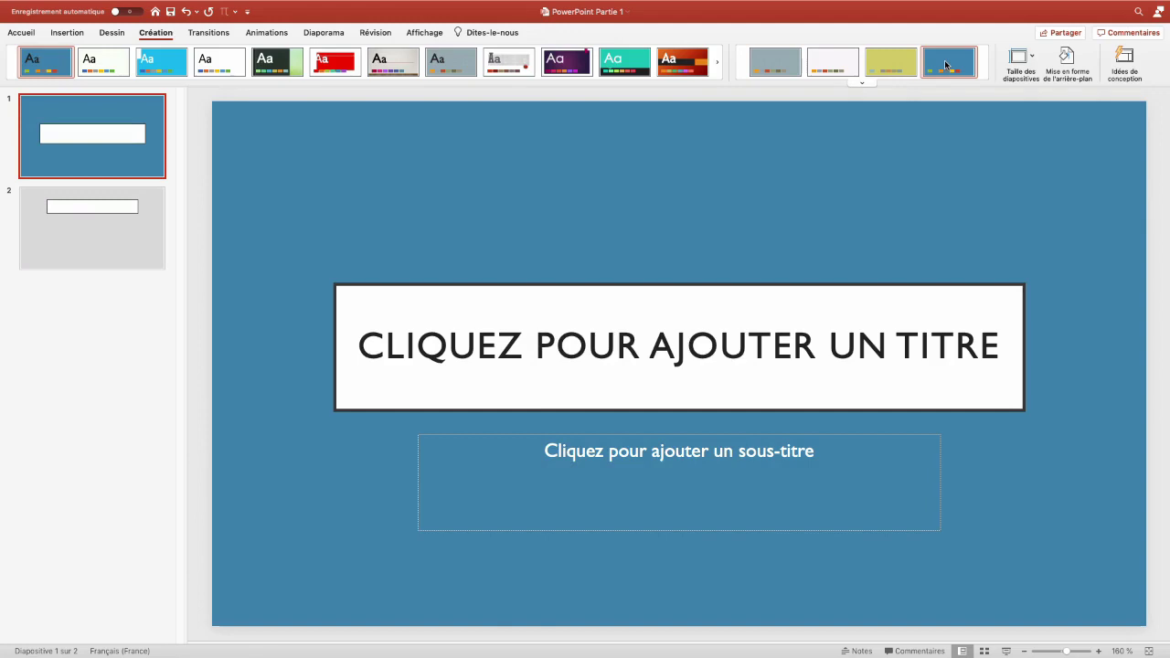
Apply the blue variant to slide 1 only, then mark the square bullet in the instructions.
right_click(946, 64)
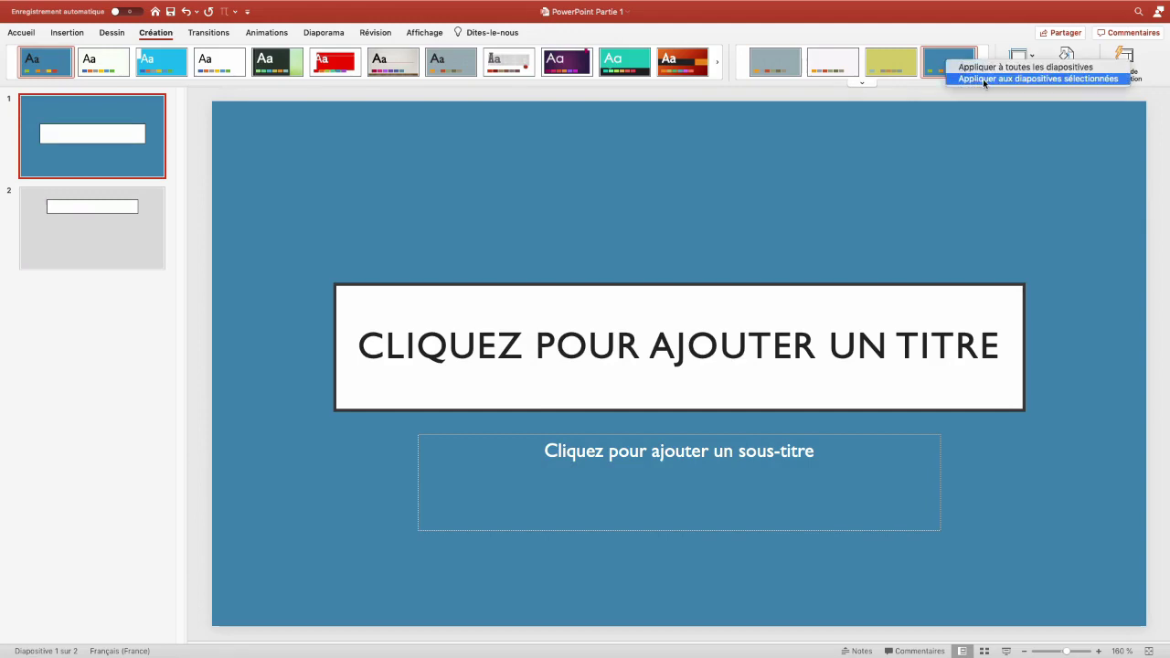
click(983, 78)
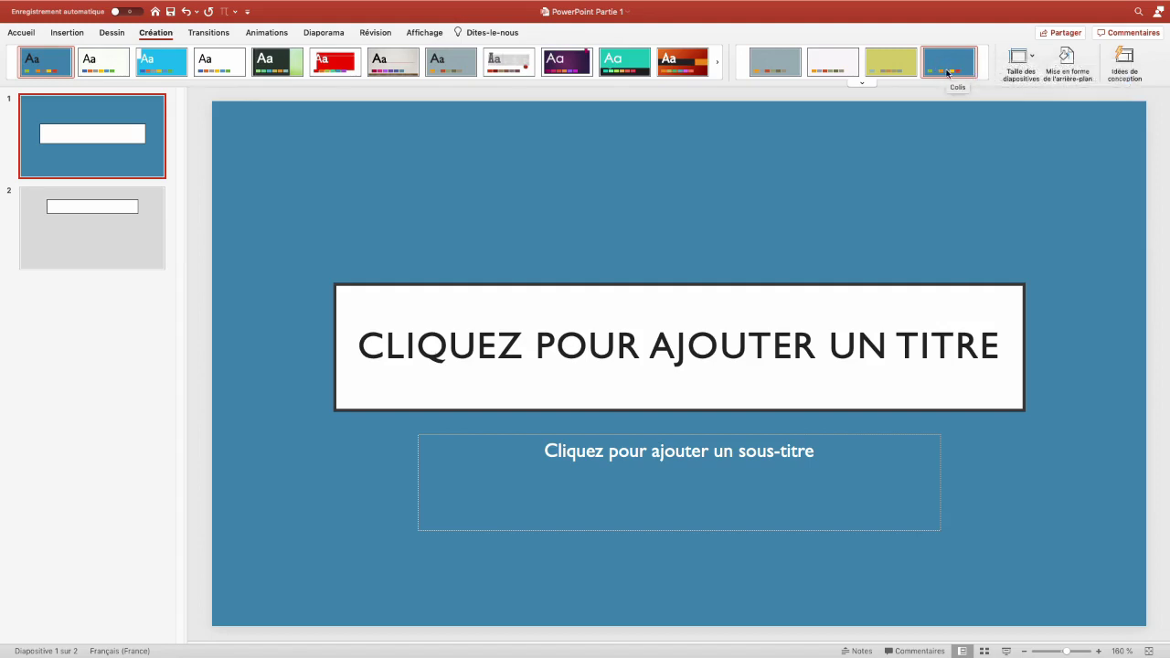
click(78, 257)
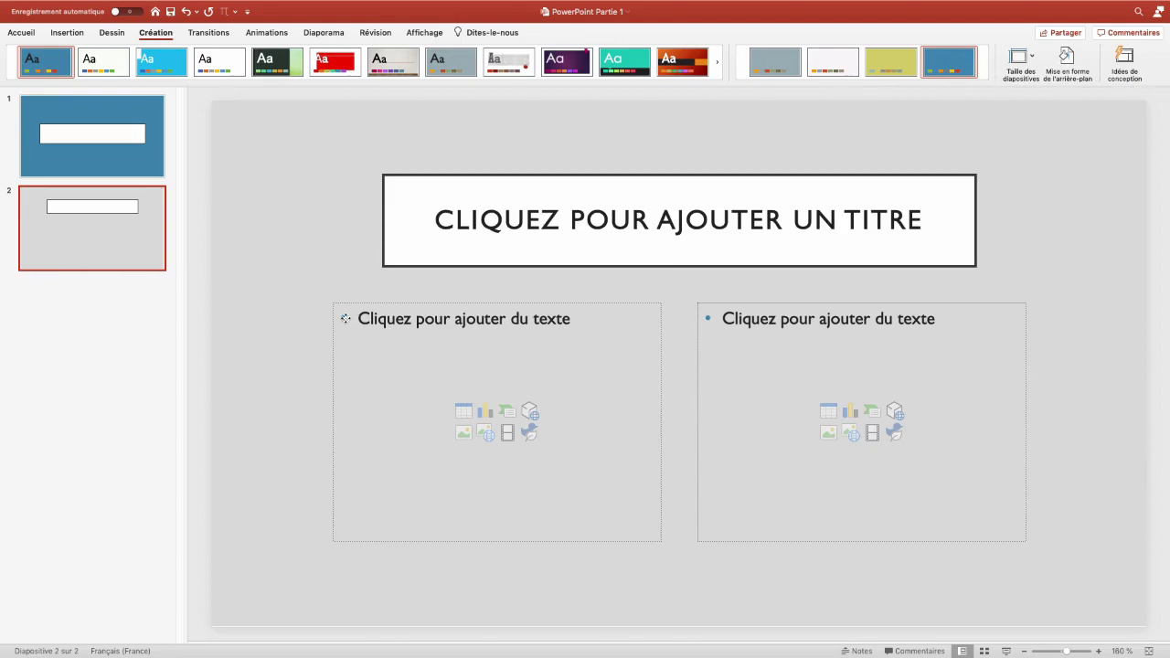
click(356, 319)
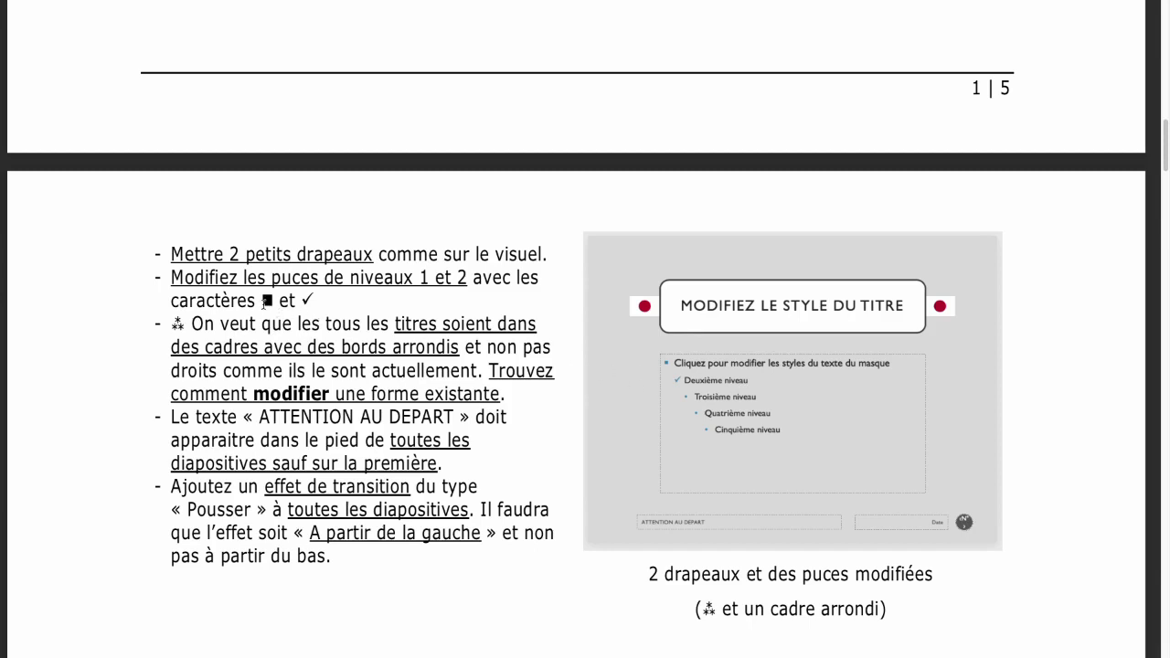
double_click(267, 300)
Mark the checkmark bullet in the instructions and give 'Niveau un' a square bullet.
double_click(307, 299)
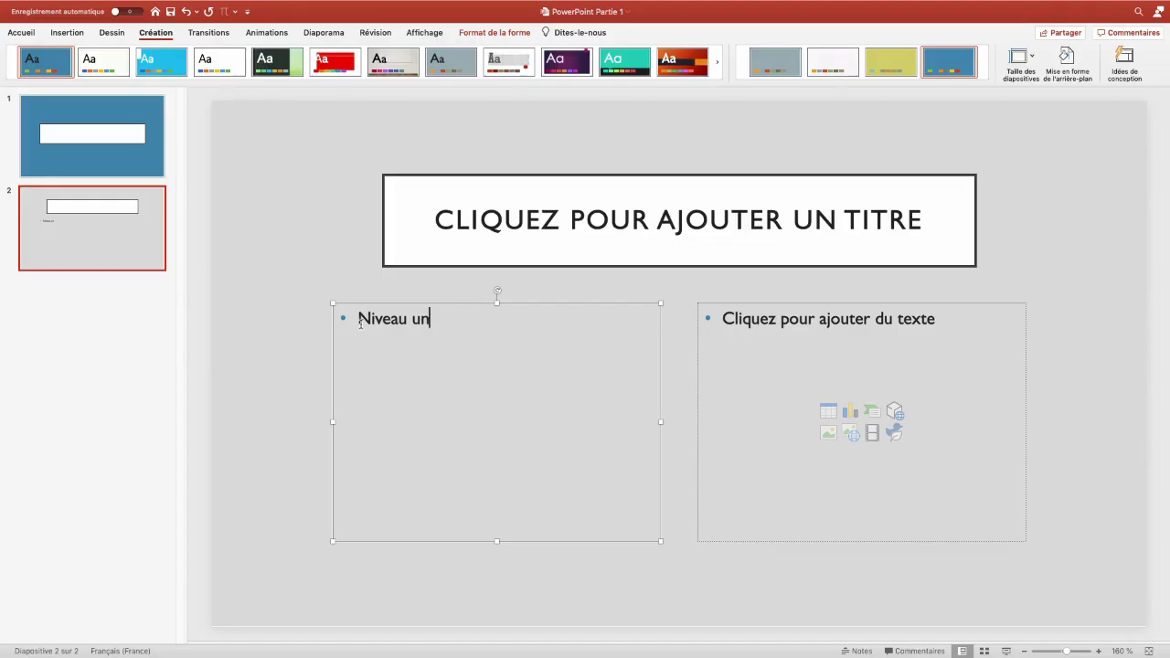
click(358, 319)
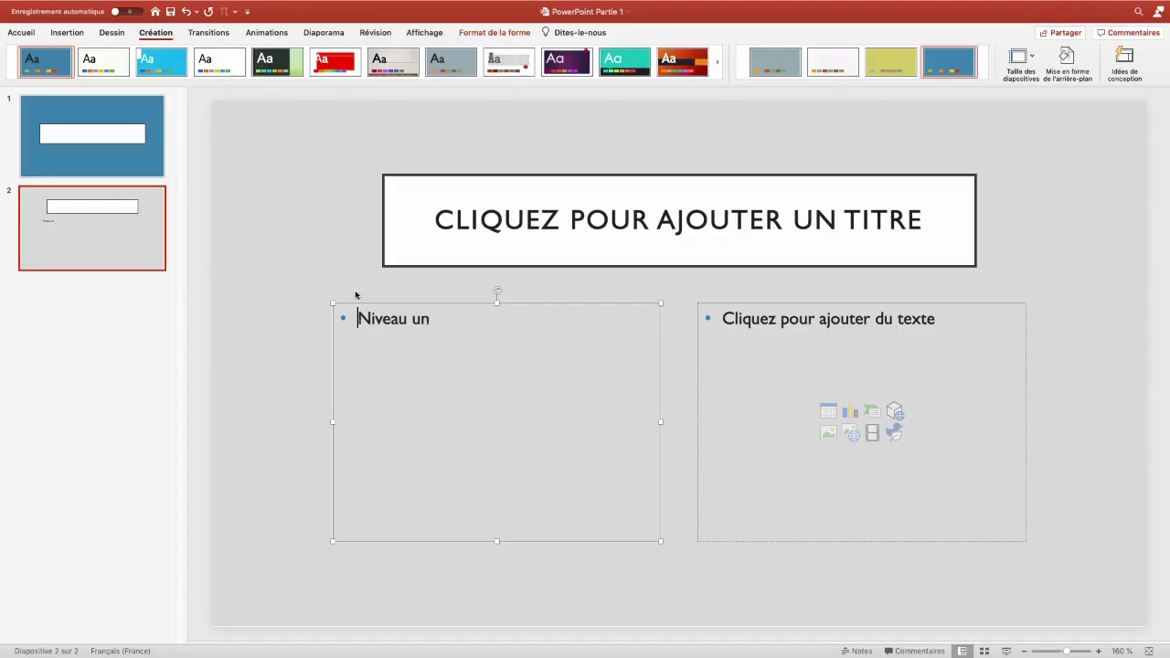
click(29, 32)
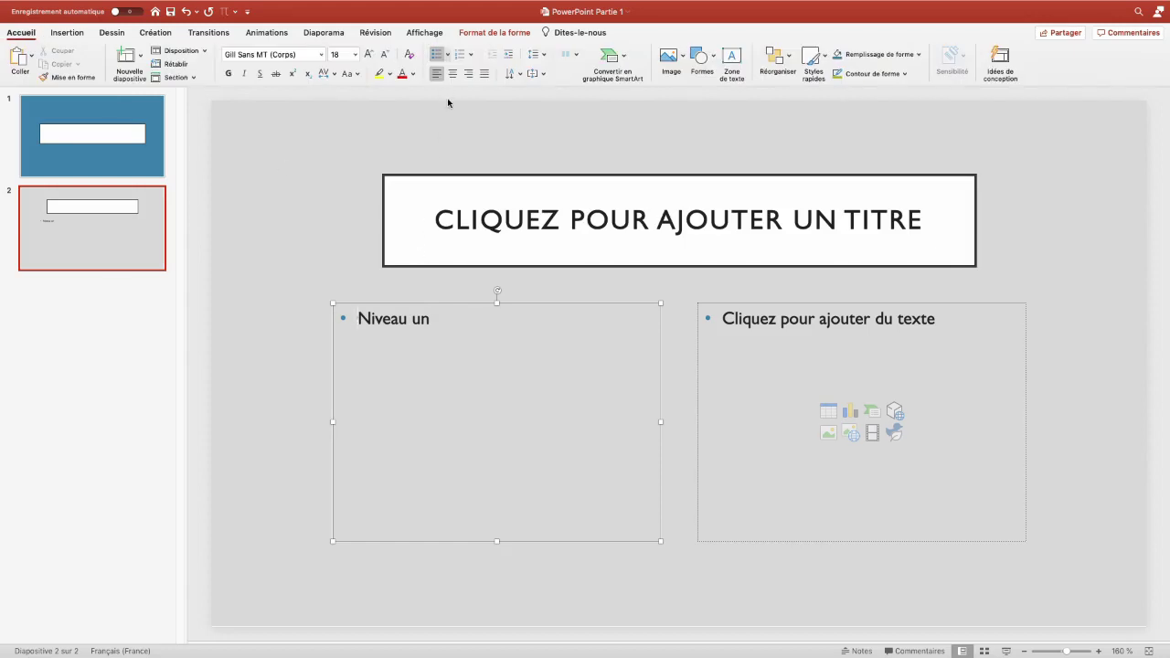
click(447, 56)
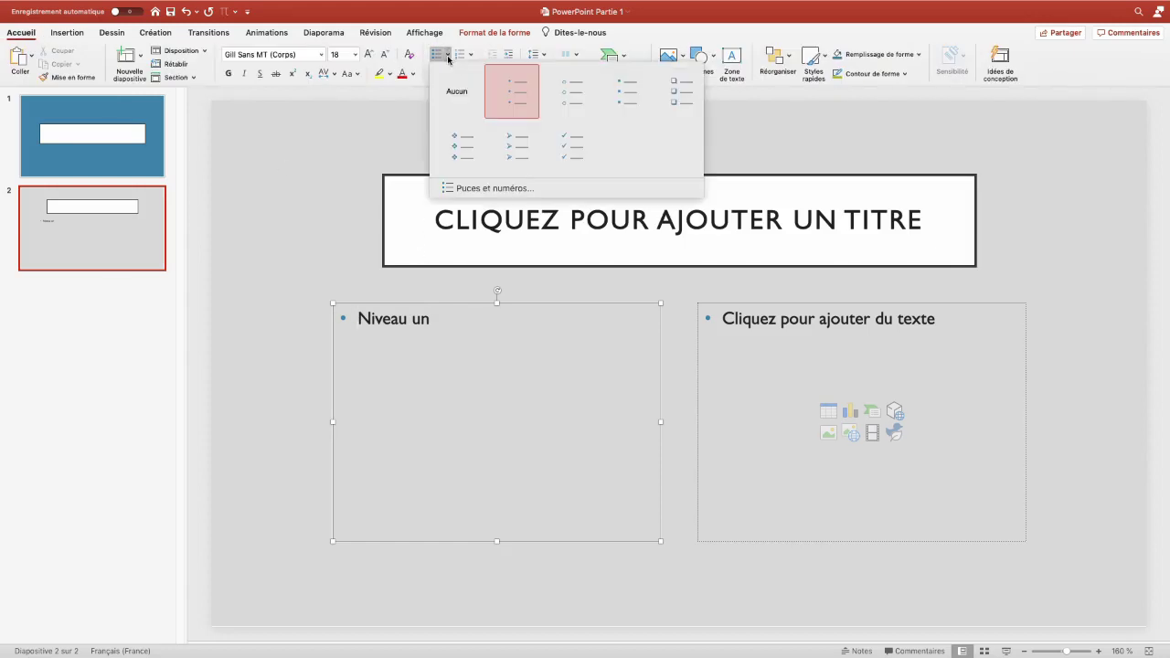
click(624, 108)
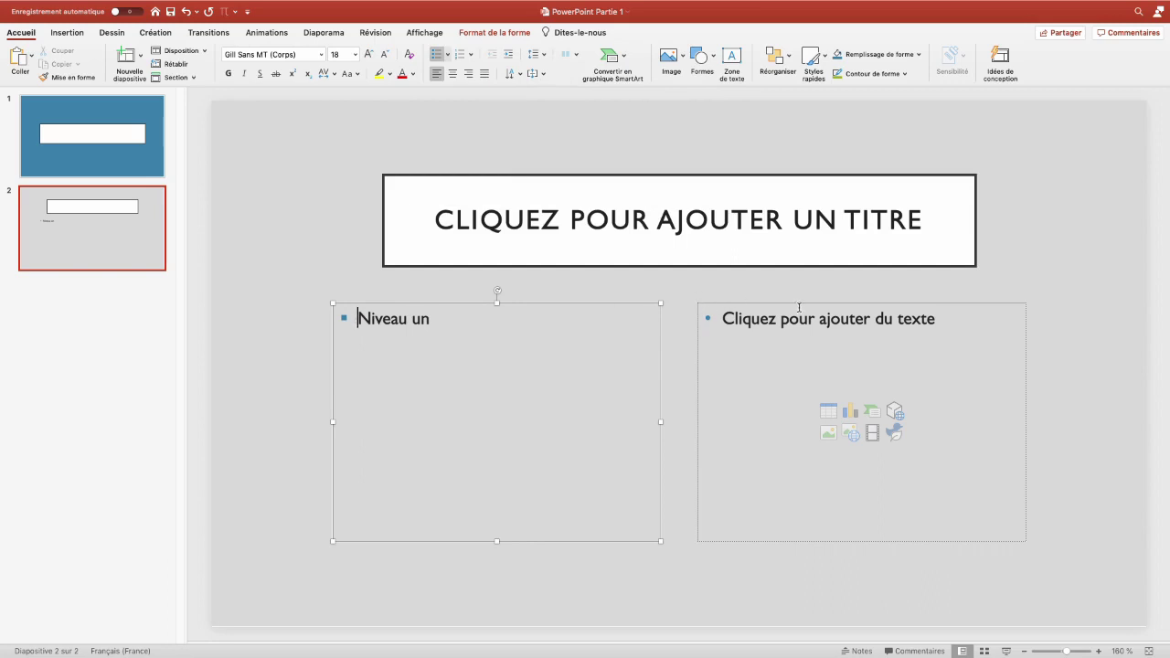
Add a third slide and undo it, then reselect the 'Niveau un' text box.
click(121, 245)
key(Return)
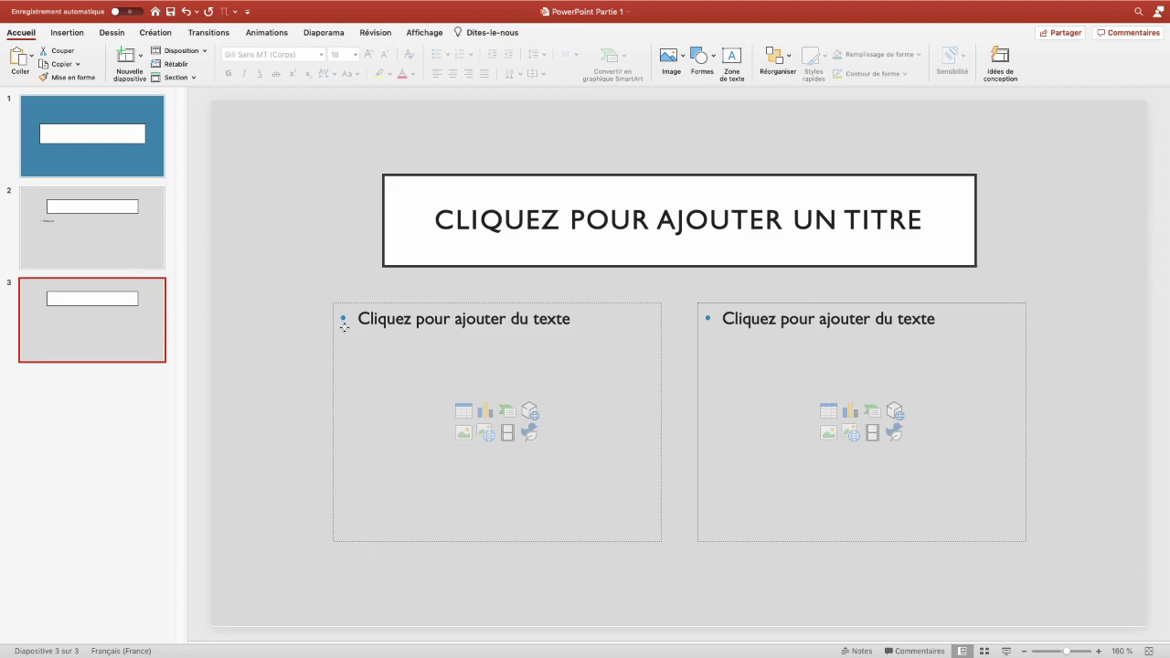
key(ctrl+z)
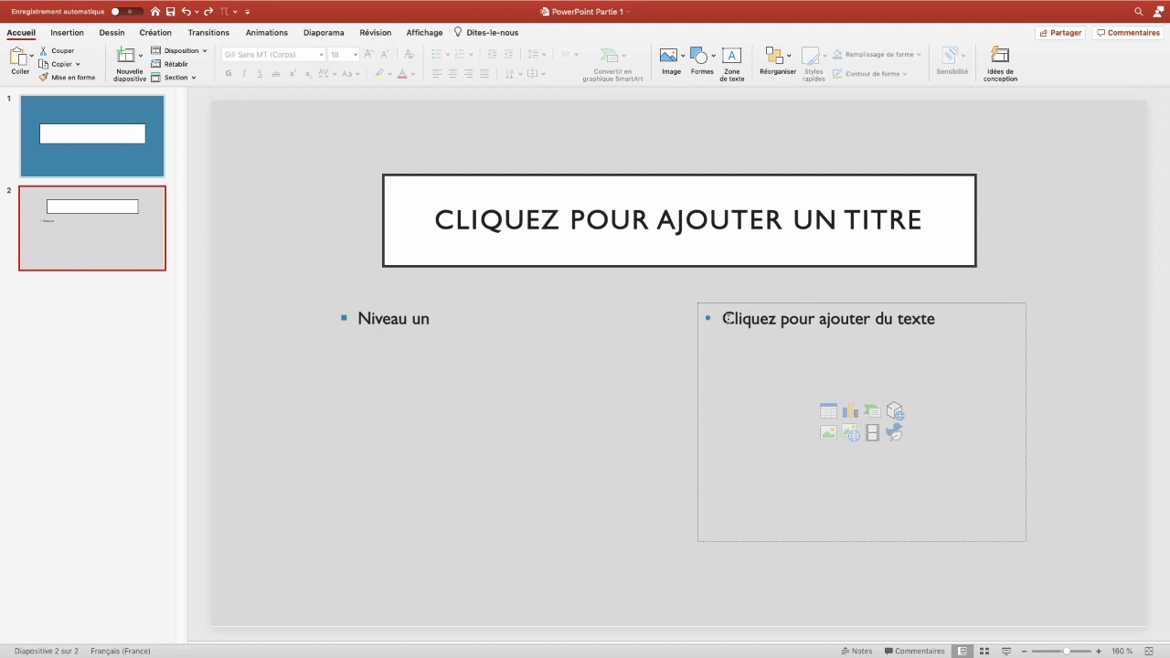
click(359, 318)
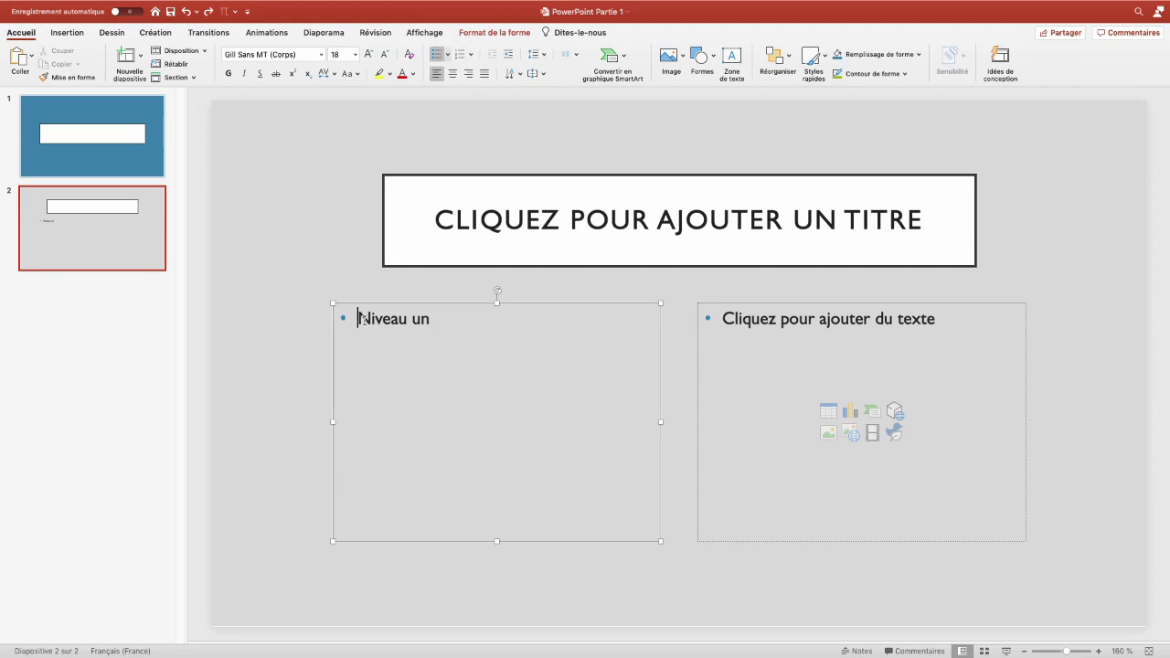
click(429, 38)
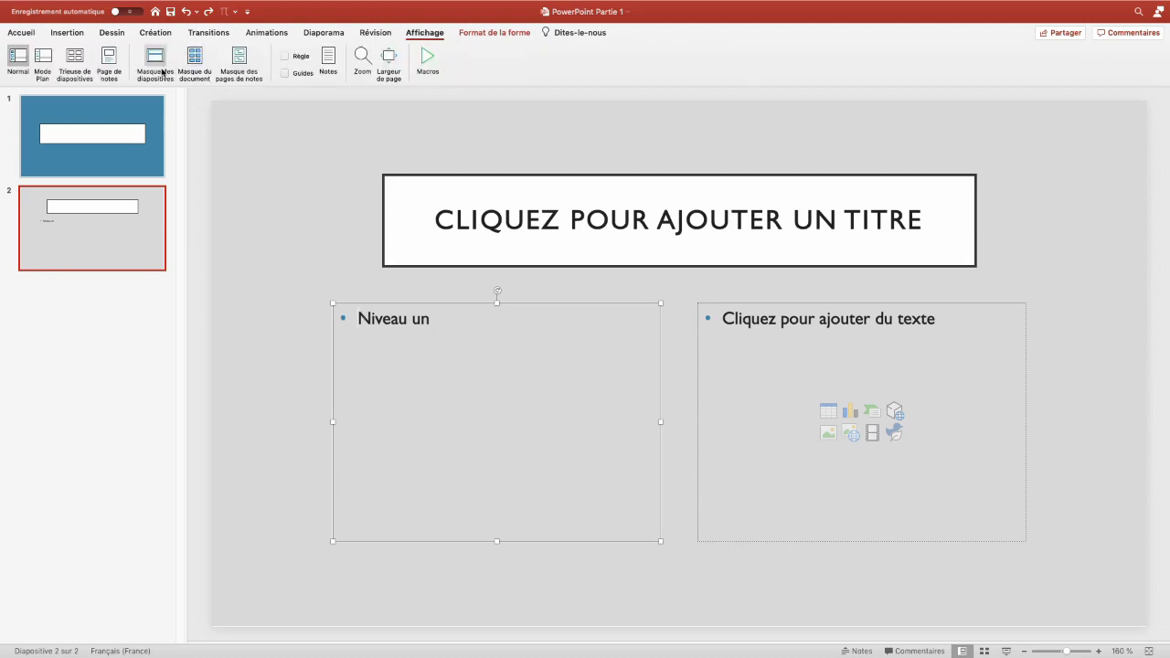
Switch to Slide Master view and edit the top master slide's body text.
click(156, 68)
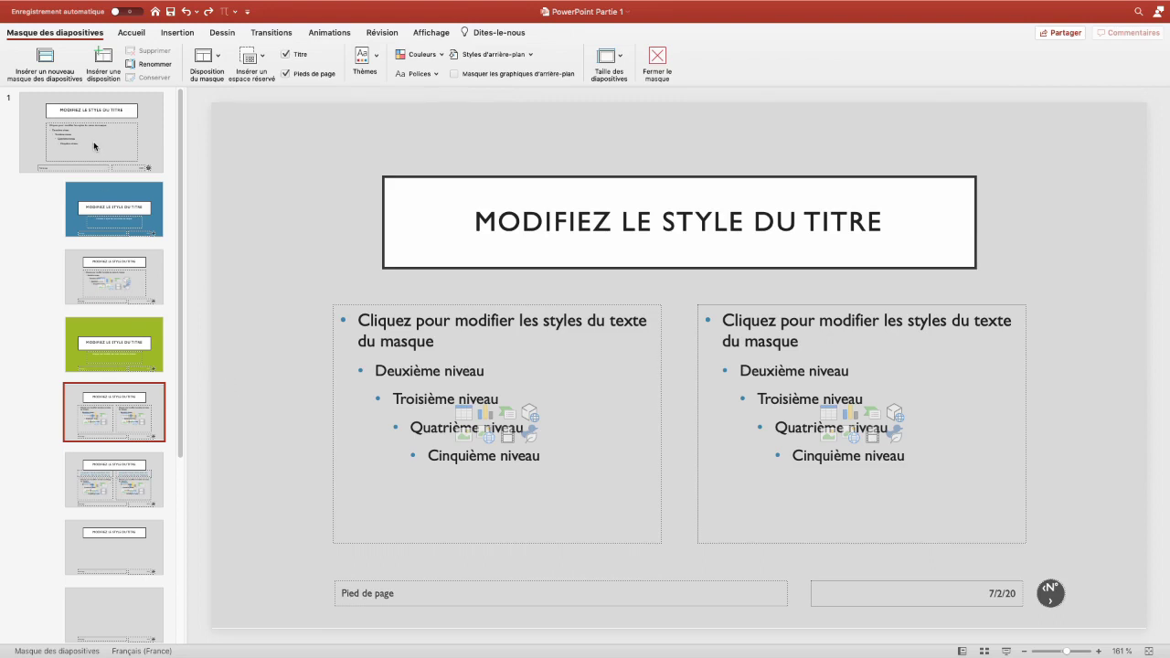
click(94, 142)
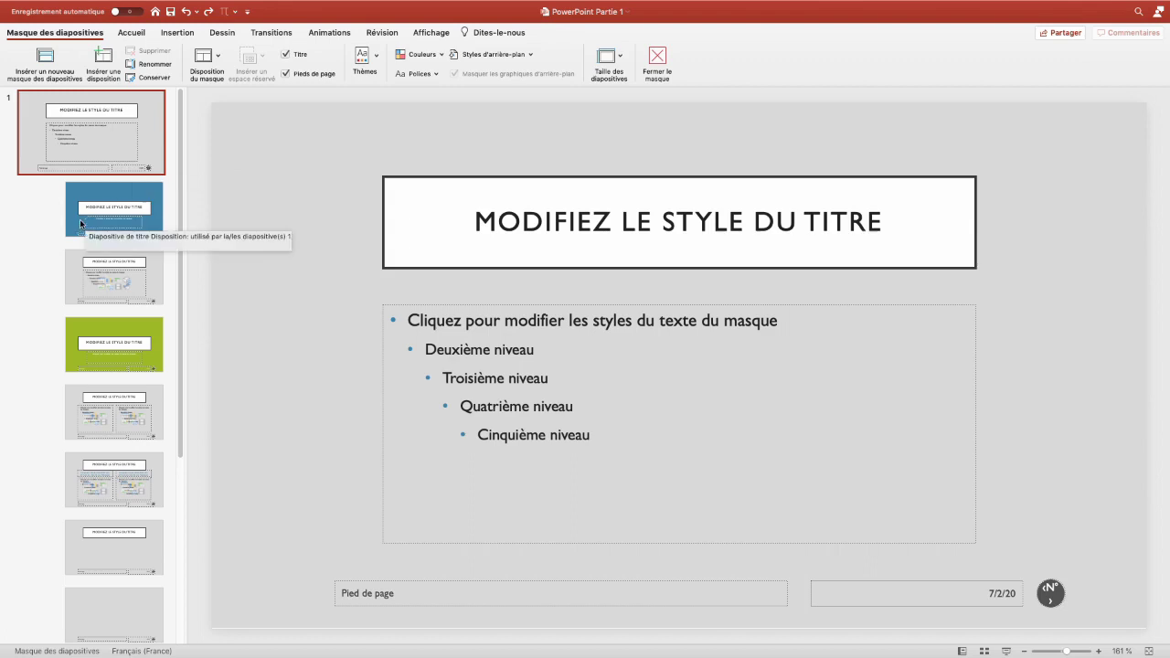
key(ctrl+Return)
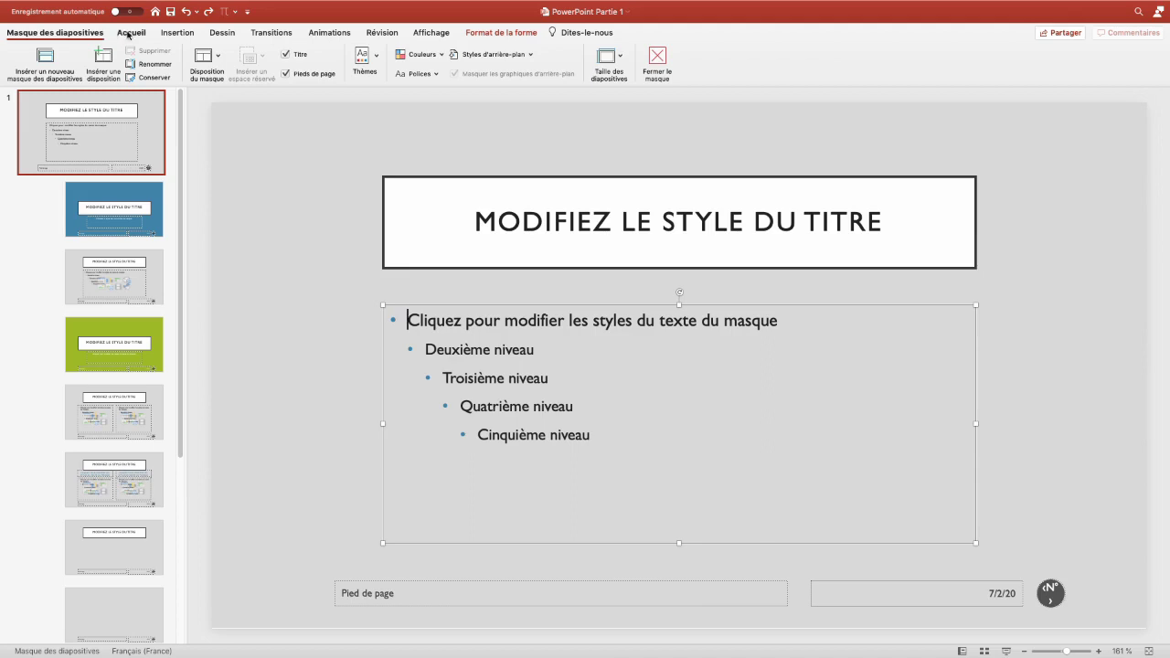
Set the master's first-level bullets to squares and second-level bullets to checkmarks.
click(131, 33)
click(454, 58)
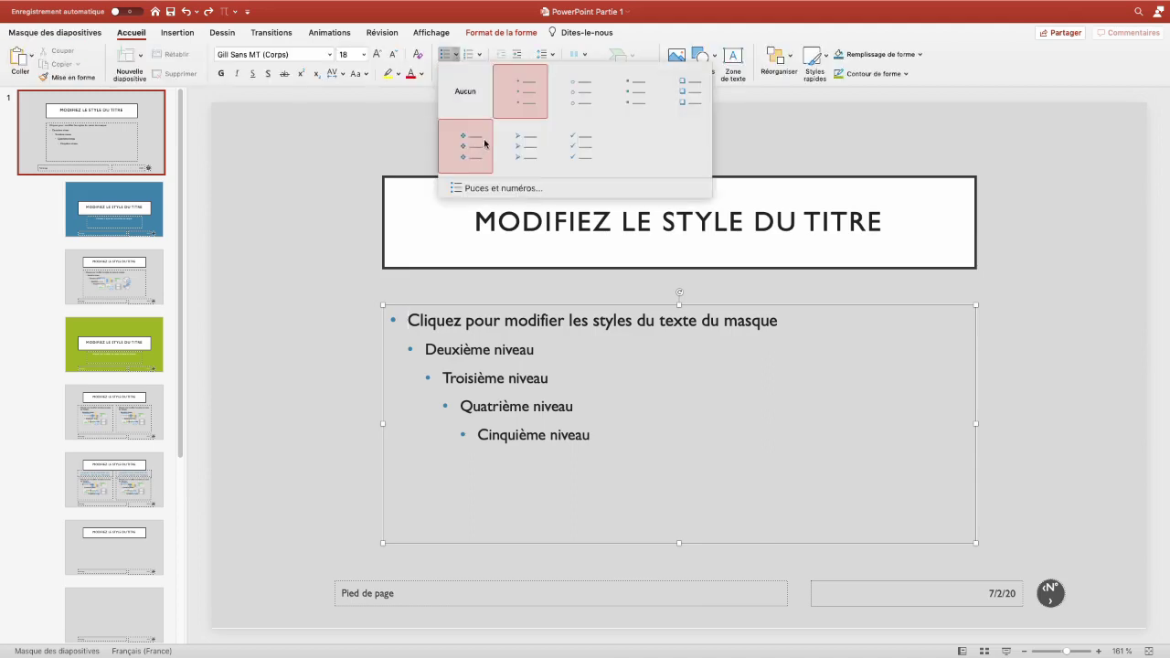
click(634, 102)
key(Down)
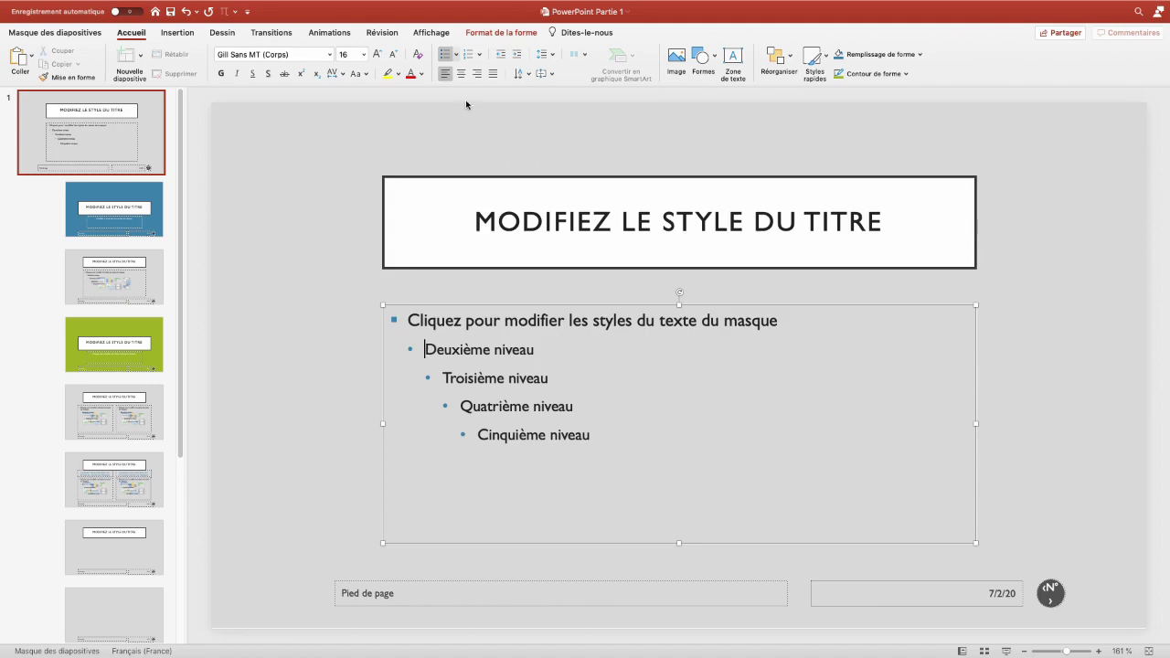
click(455, 55)
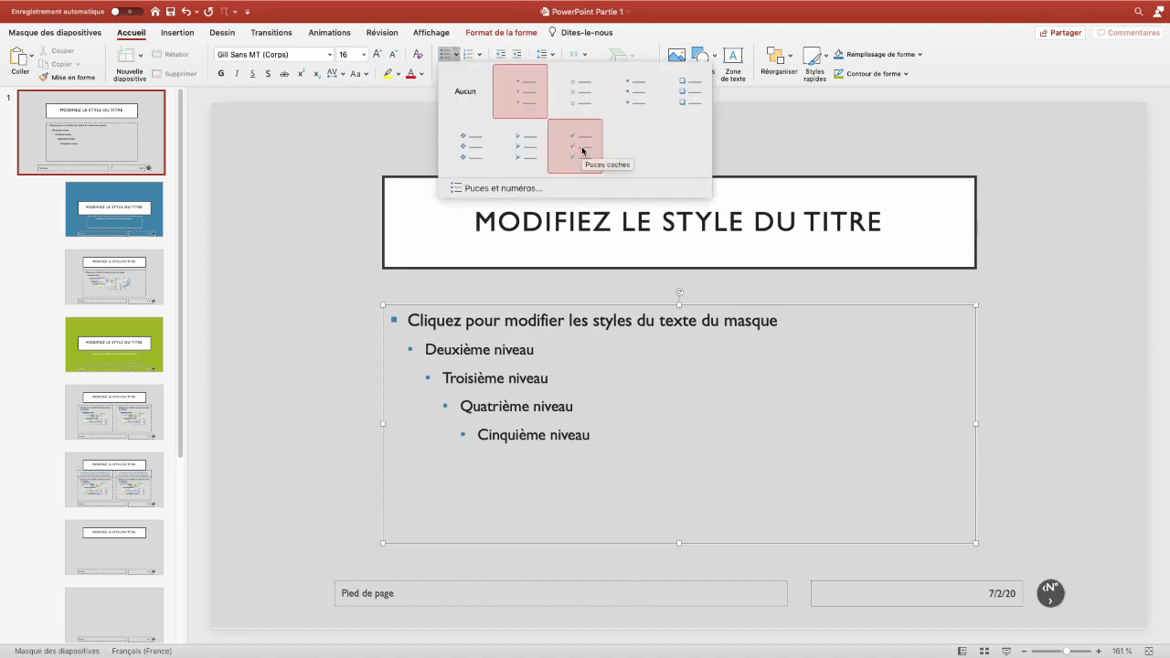
click(583, 151)
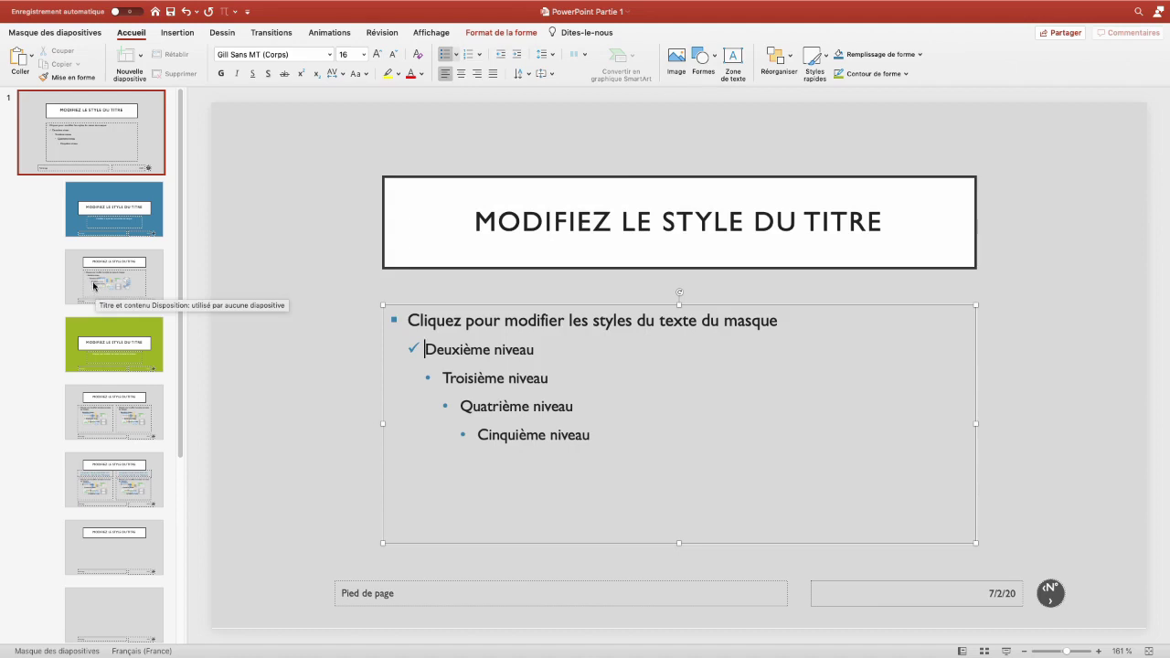
Check that the Titre et contenu and Two Content layouts inherit the new bullets.
click(95, 285)
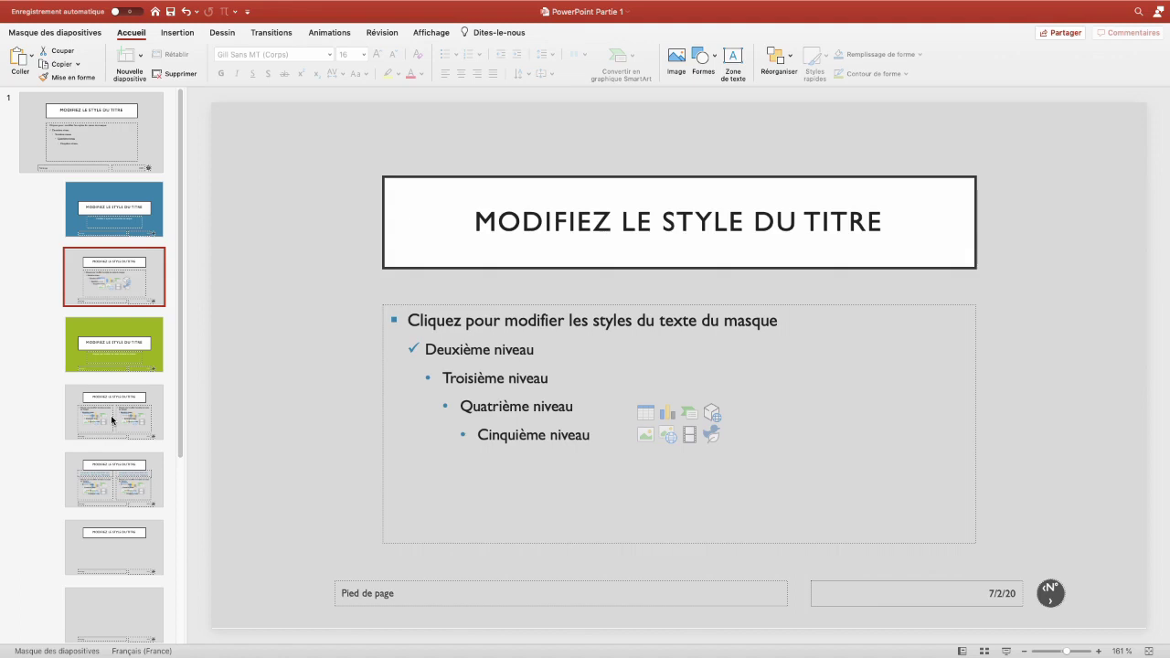
click(112, 419)
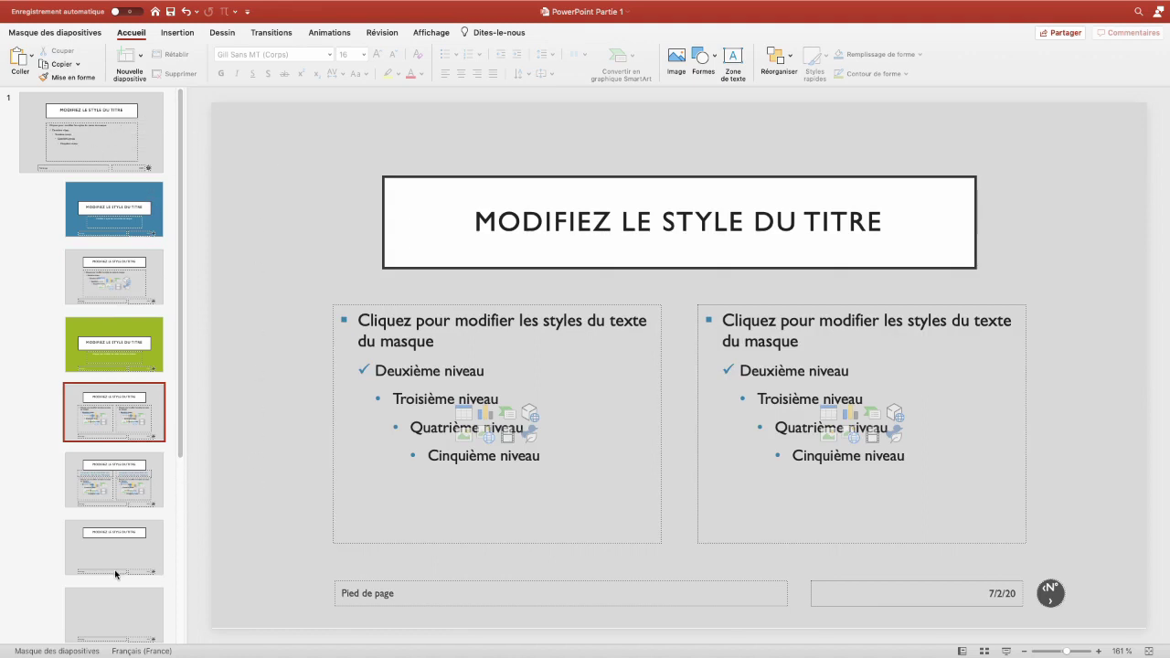
click(67, 35)
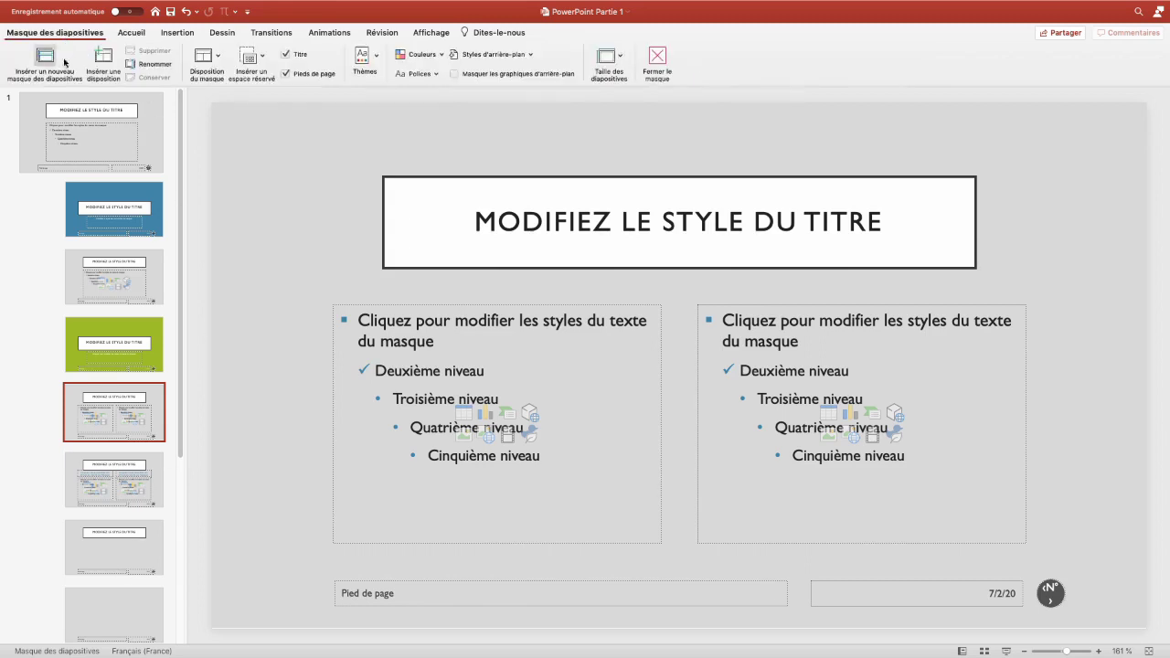
Close the master, insert slide 3 and set it to the Titre et contenu layout.
click(658, 62)
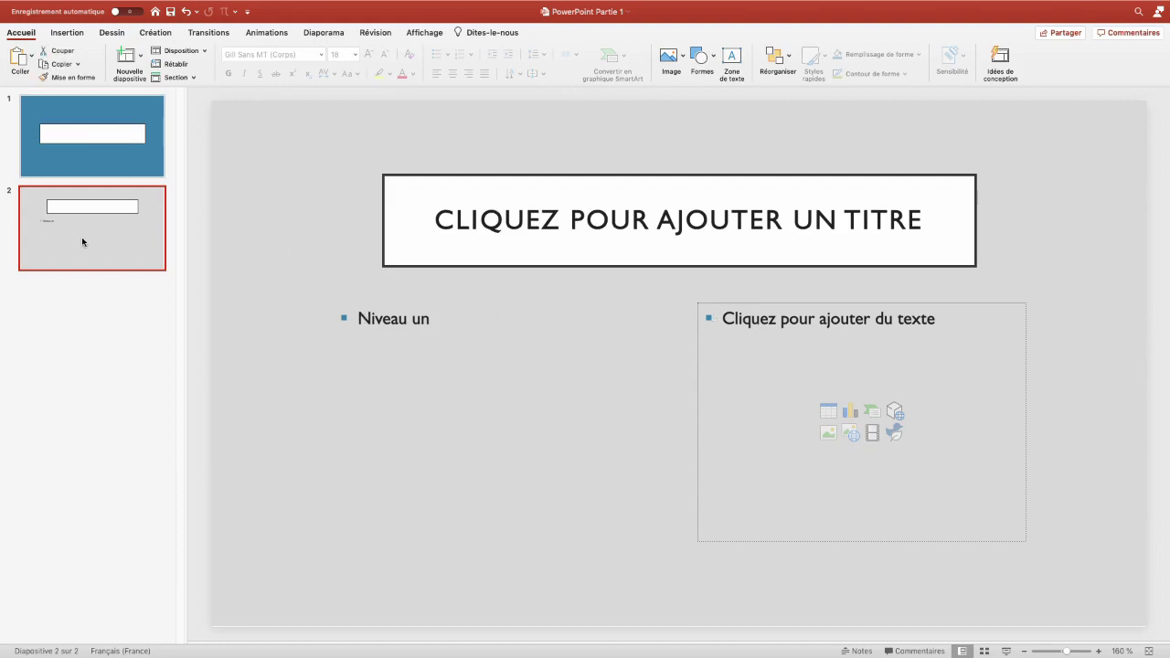
click(79, 280)
key(Return)
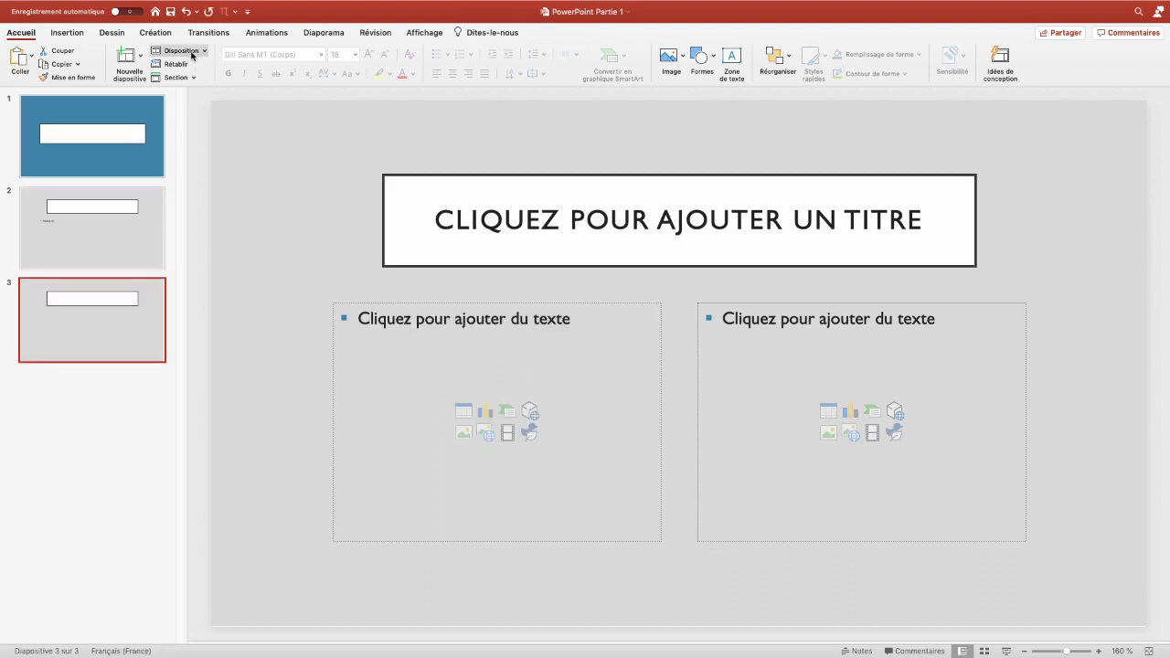
click(192, 55)
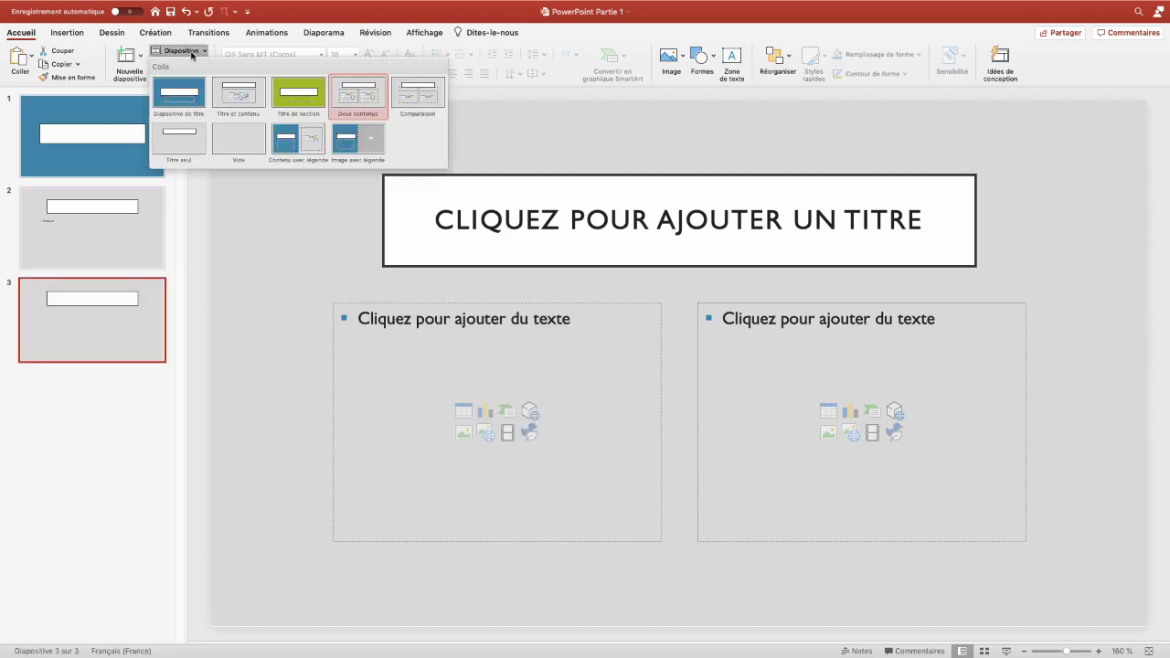
click(248, 96)
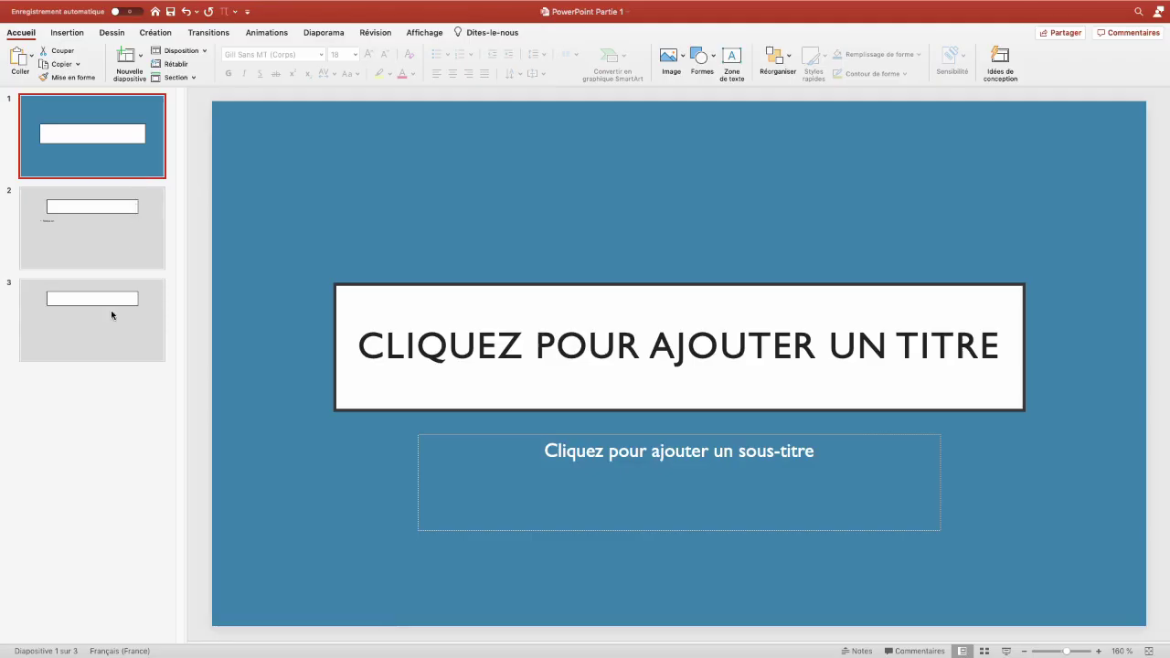
click(111, 313)
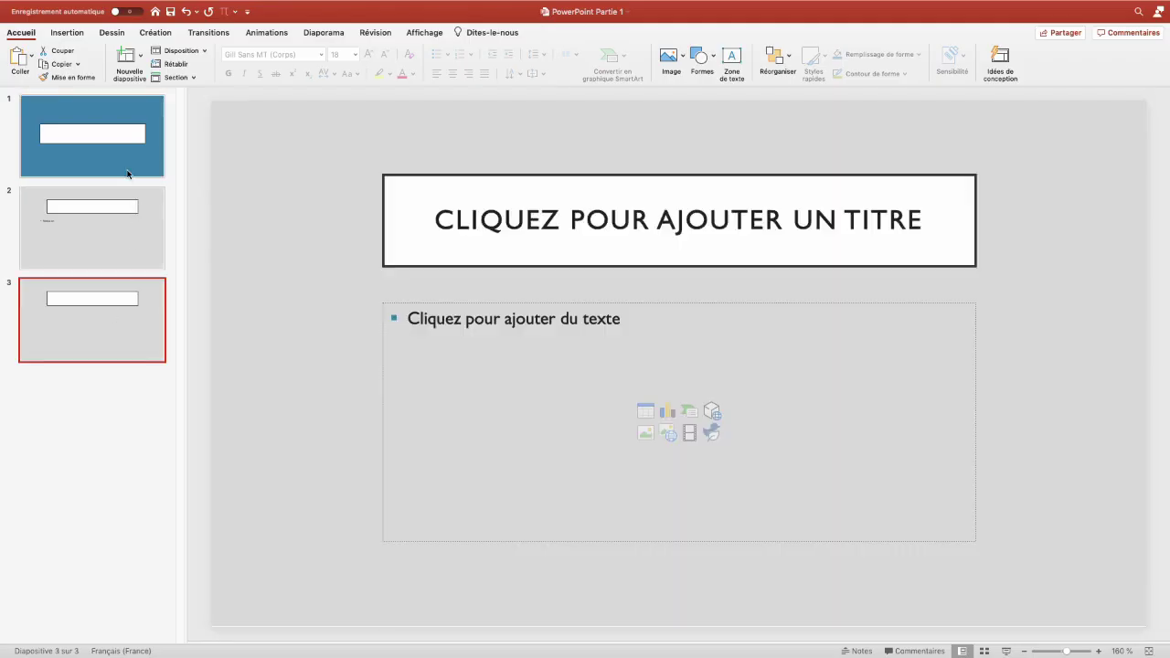
Open Slide Master view and select the top master's title placeholder.
click(128, 173)
click(360, 288)
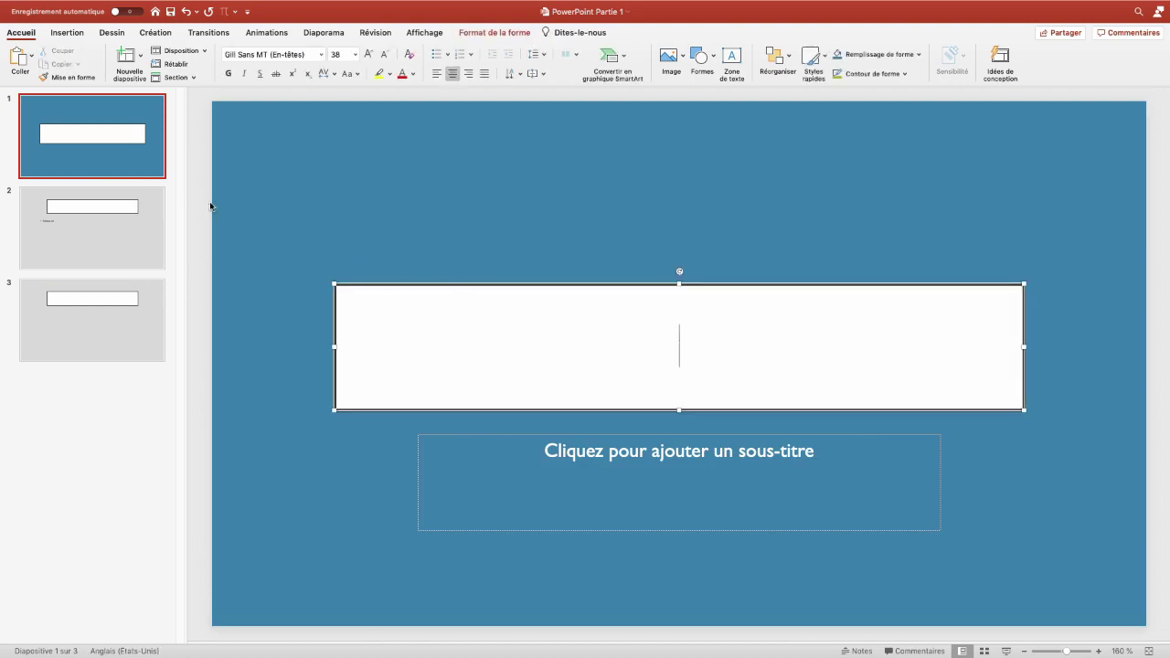
click(146, 140)
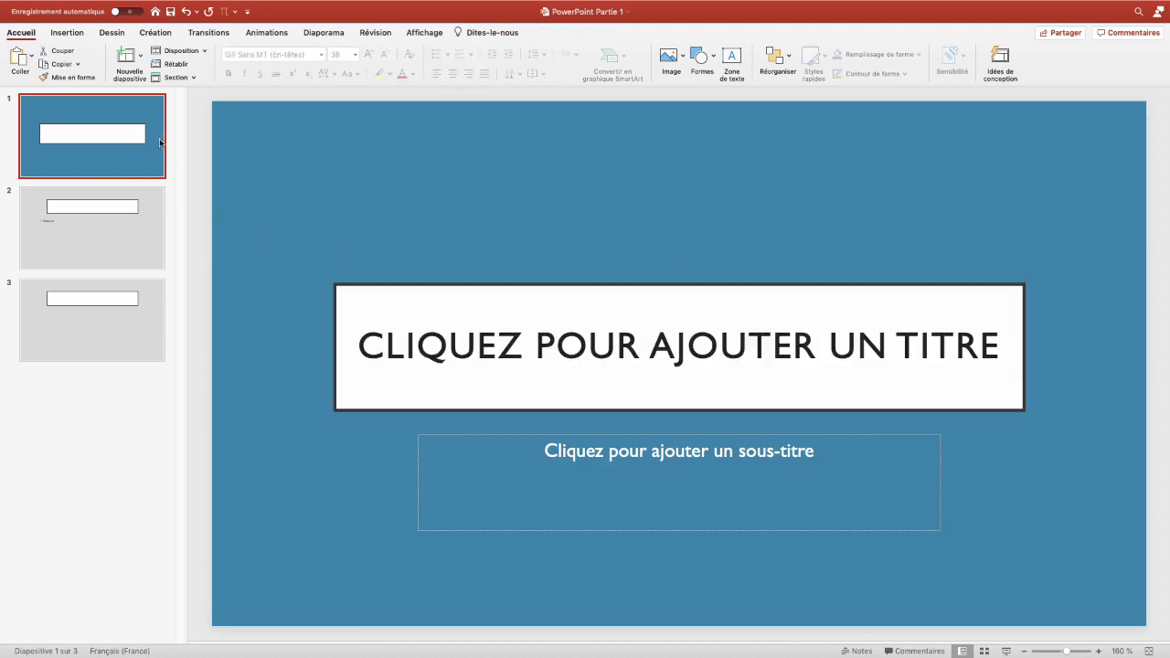
click(409, 36)
click(157, 60)
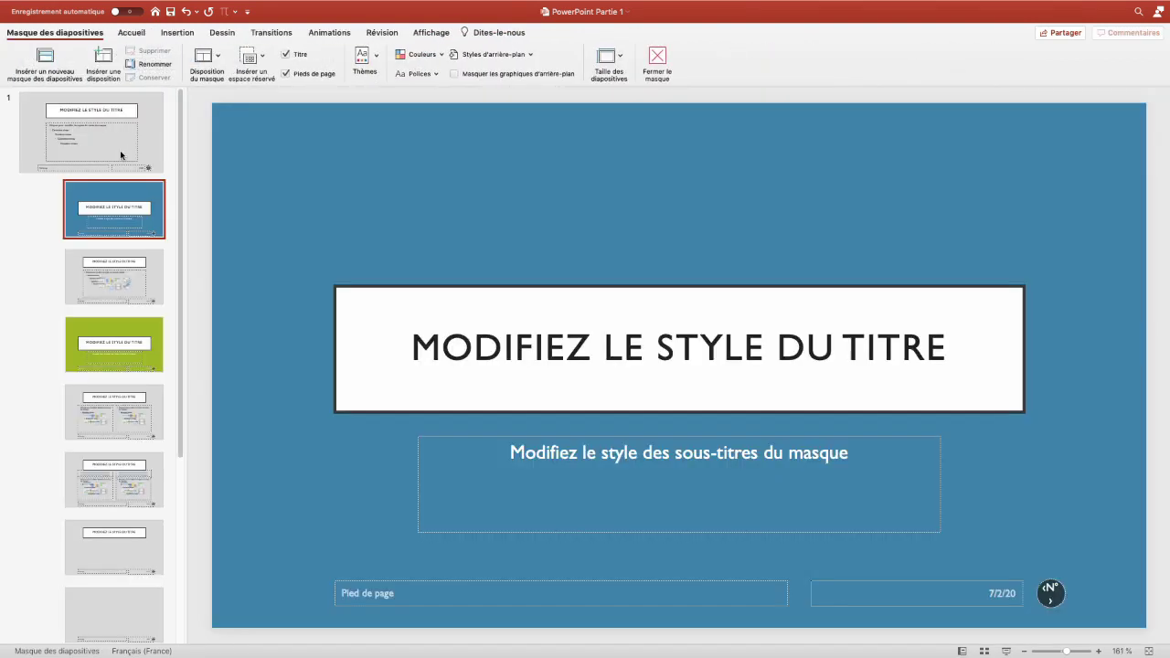
click(121, 153)
click(412, 174)
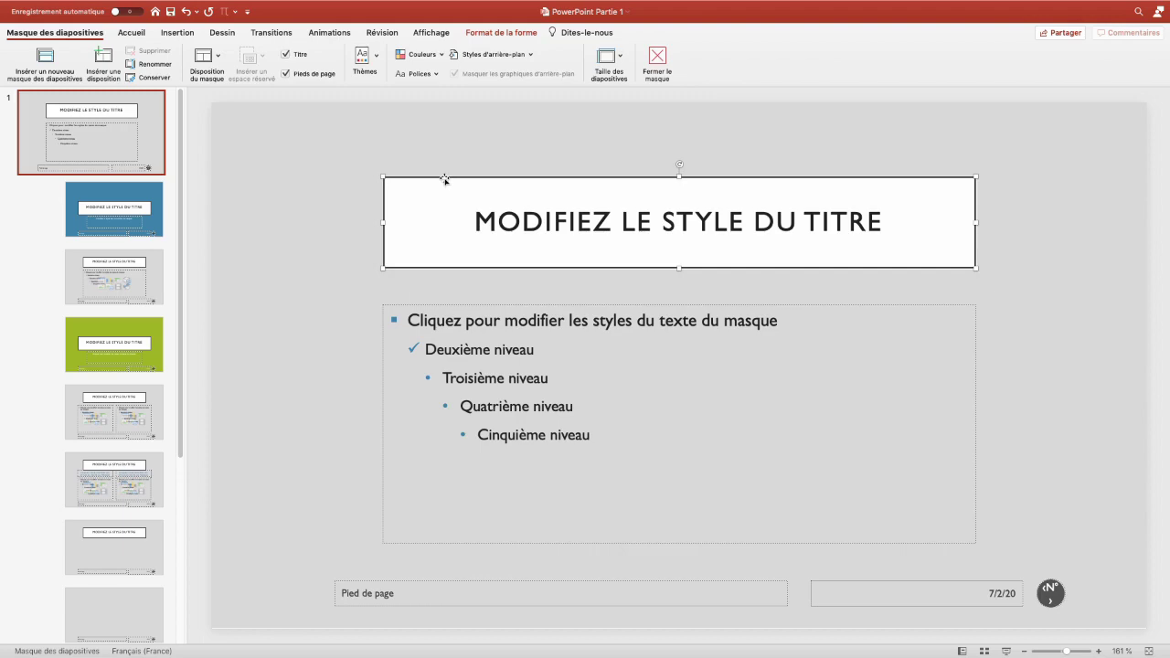
Change the master title box to a Rounded Rectangle with much rounder corners.
click(498, 34)
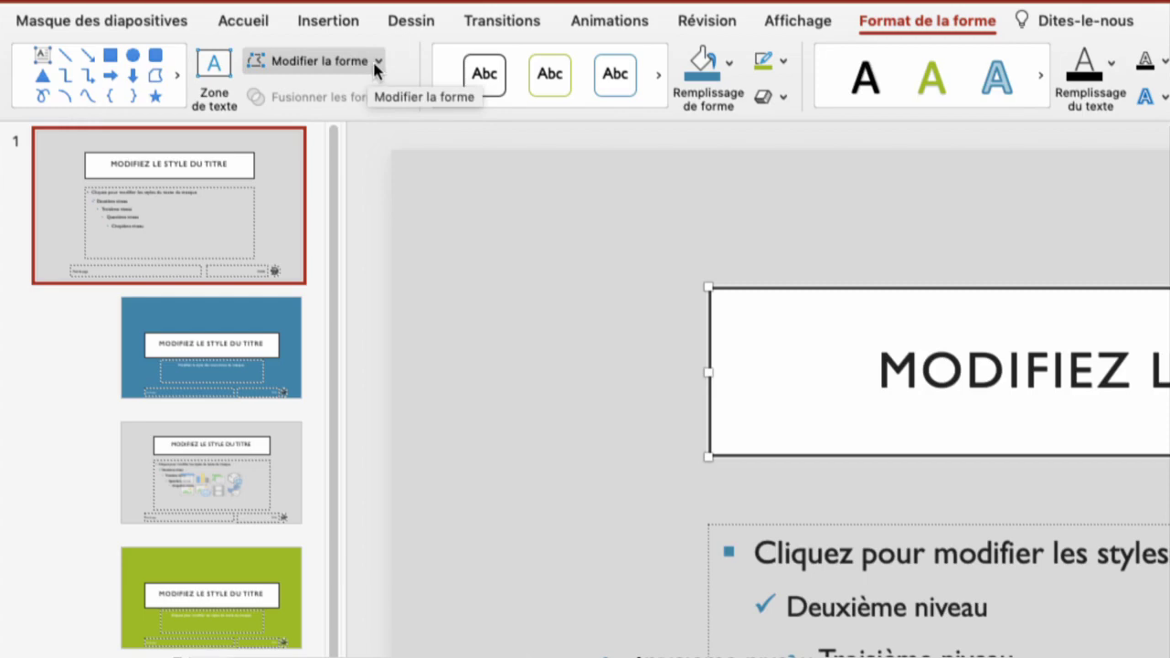
click(376, 61)
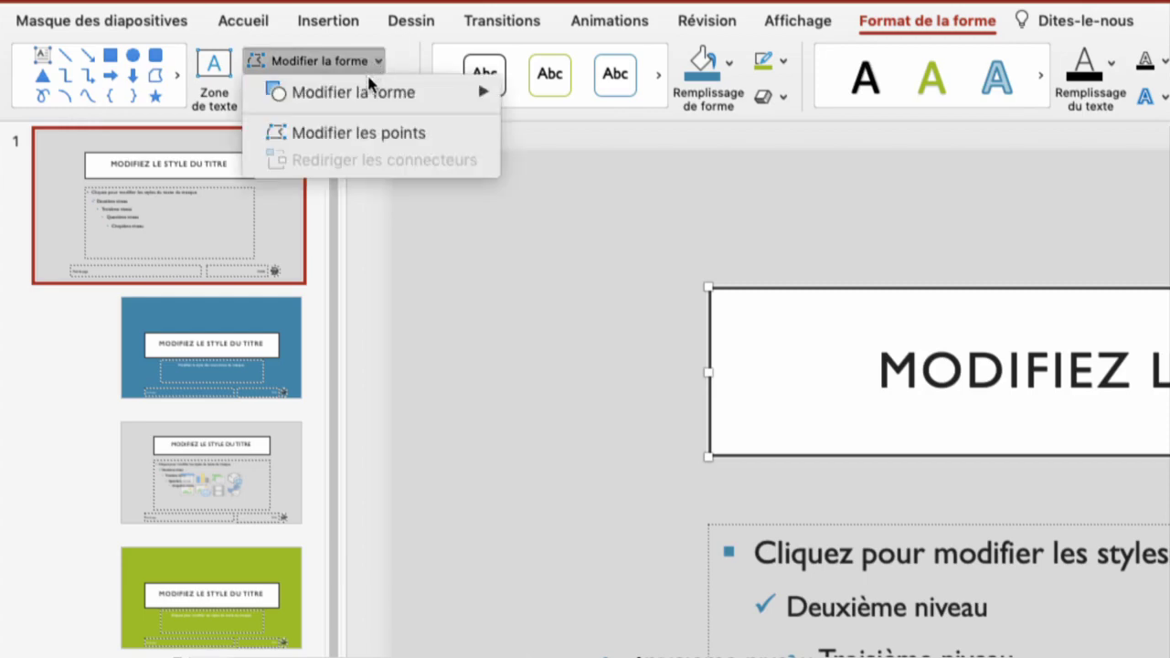
mouse_move(371, 93)
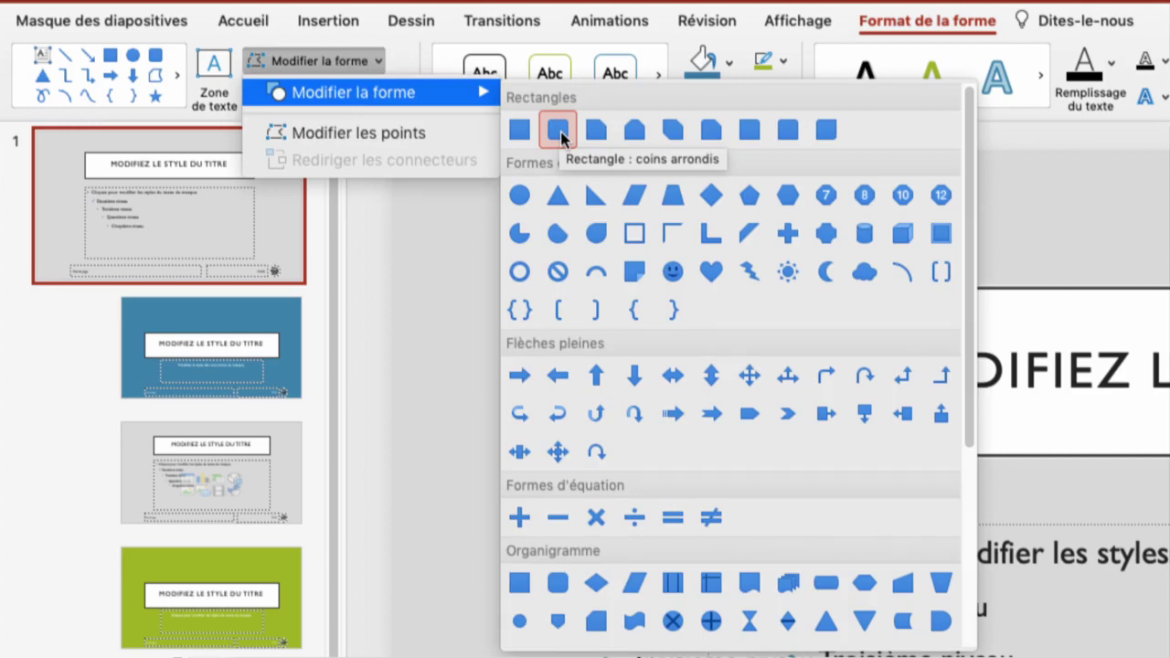
click(561, 133)
drag(737, 288, 766, 304)
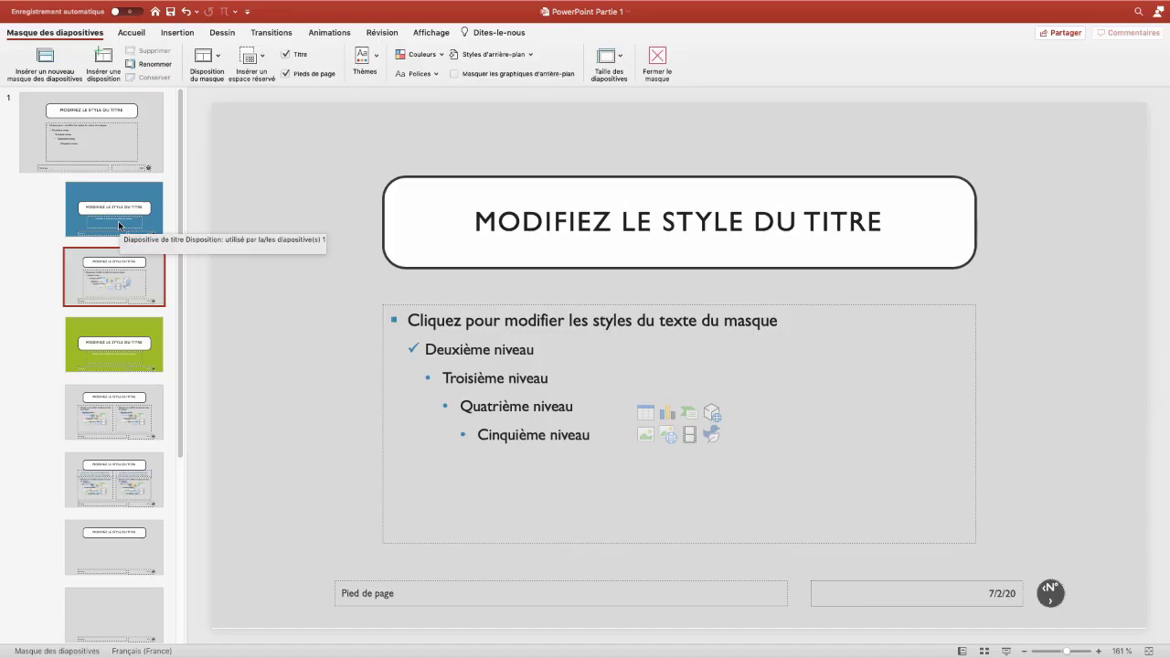
Close Master View and check the rounded title boxes on slides 1 to 3.
click(117, 220)
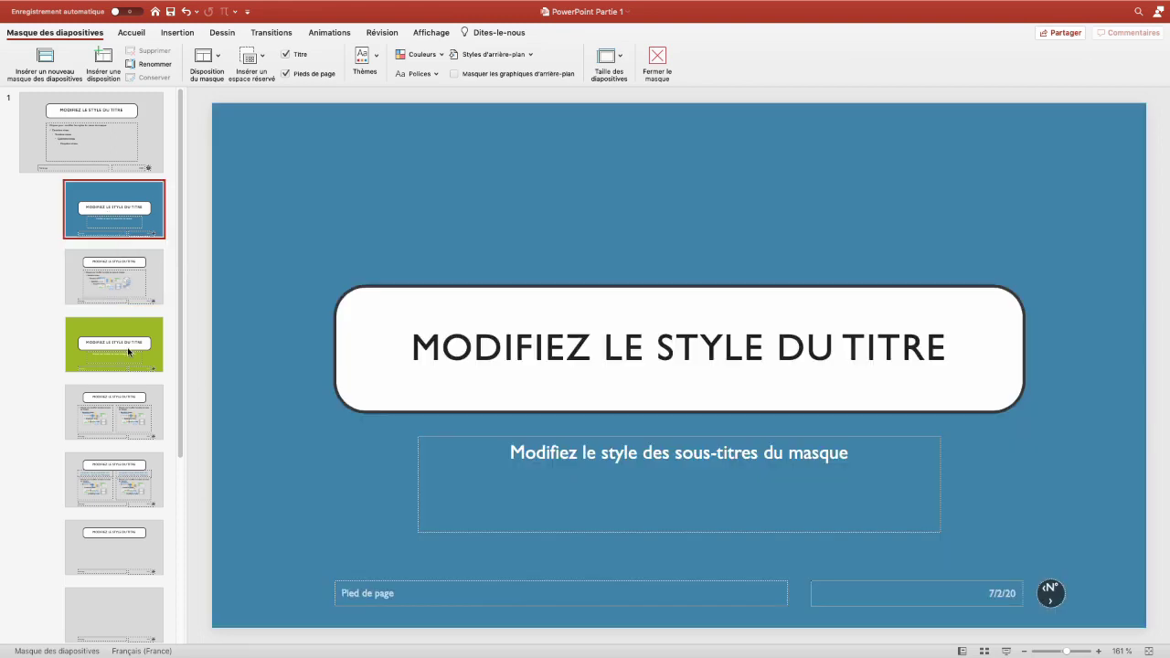
click(658, 58)
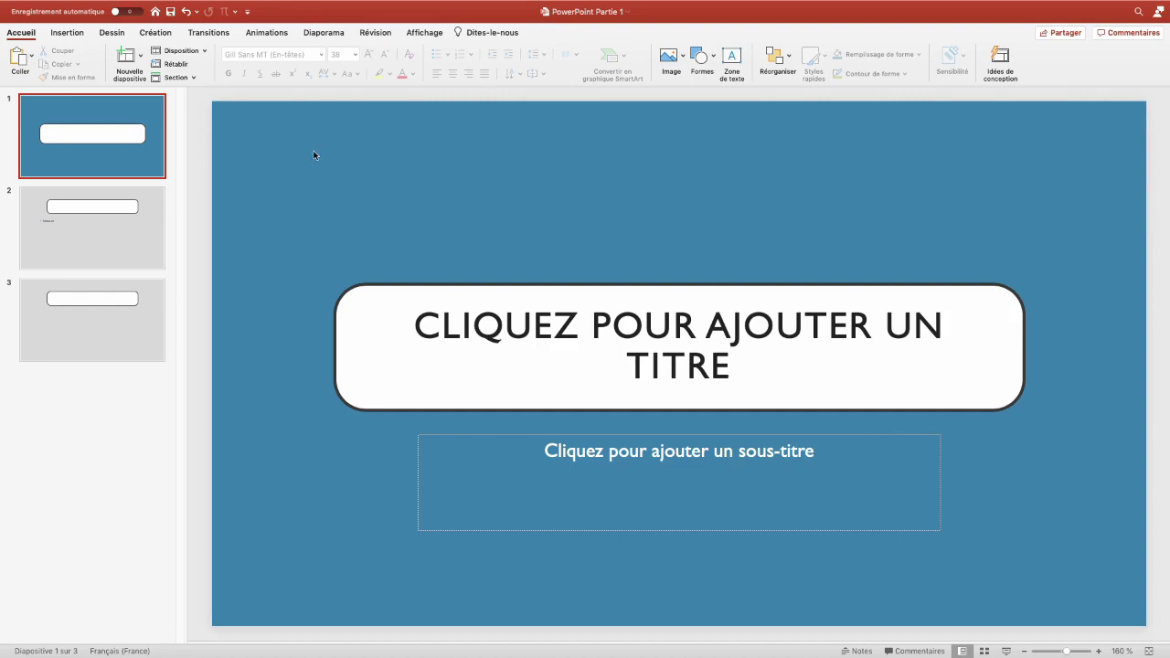
click(129, 233)
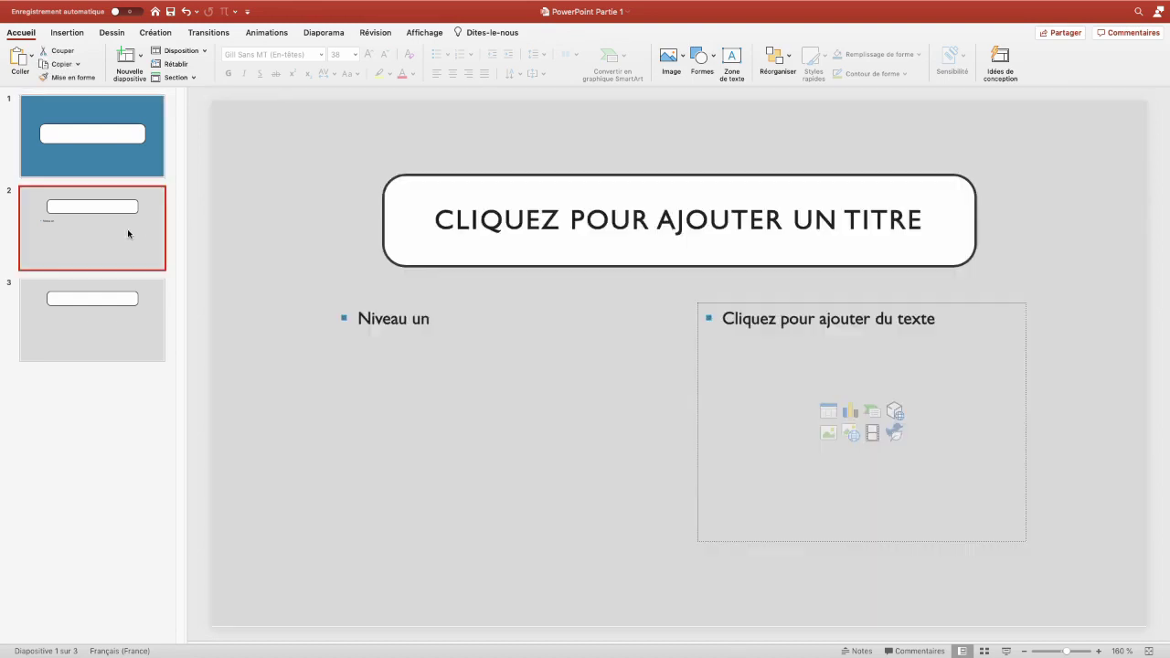
click(126, 327)
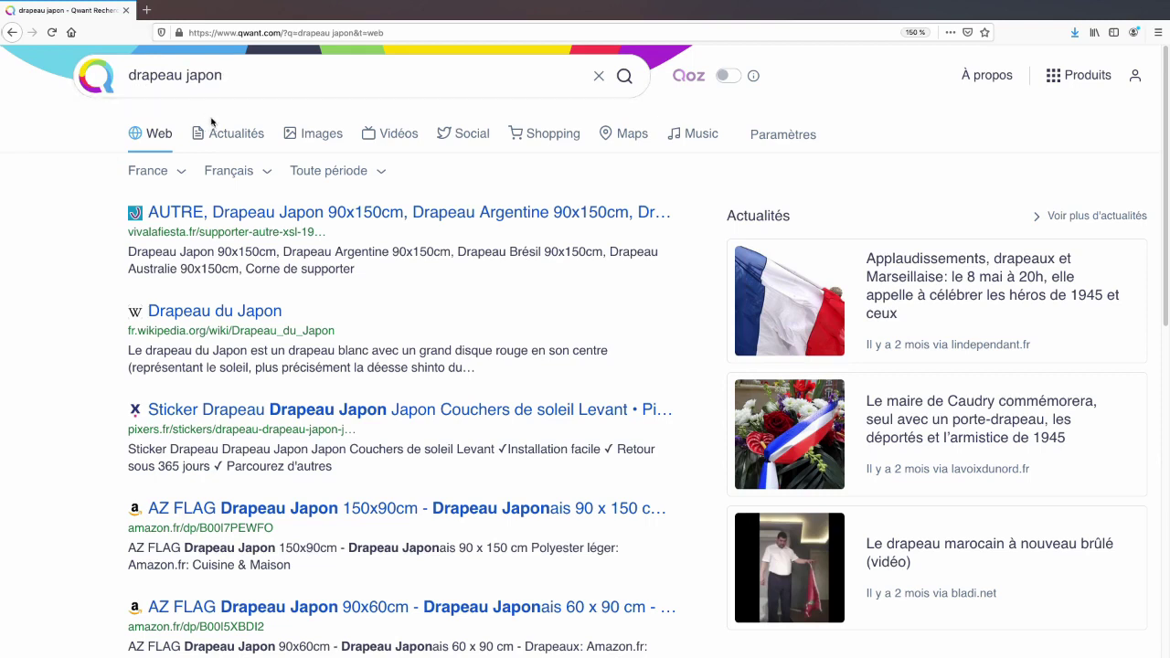
Show Qwant image results filtered to the 'Reproduction, partage, et modification' licence.
click(305, 139)
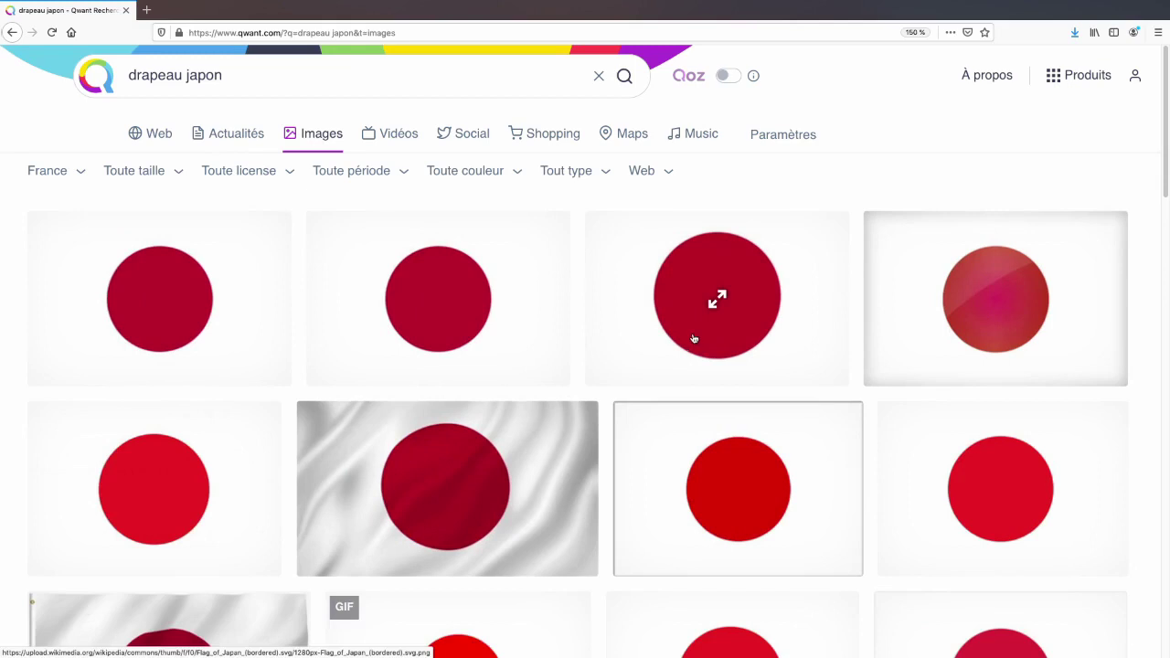
click(240, 173)
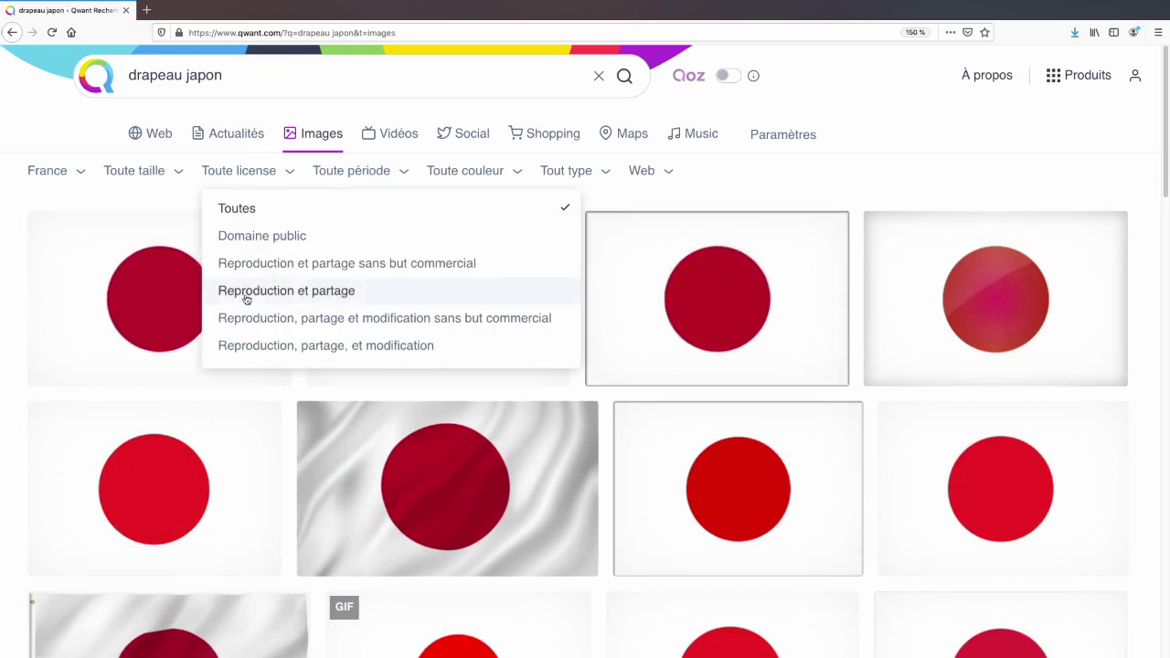
click(280, 351)
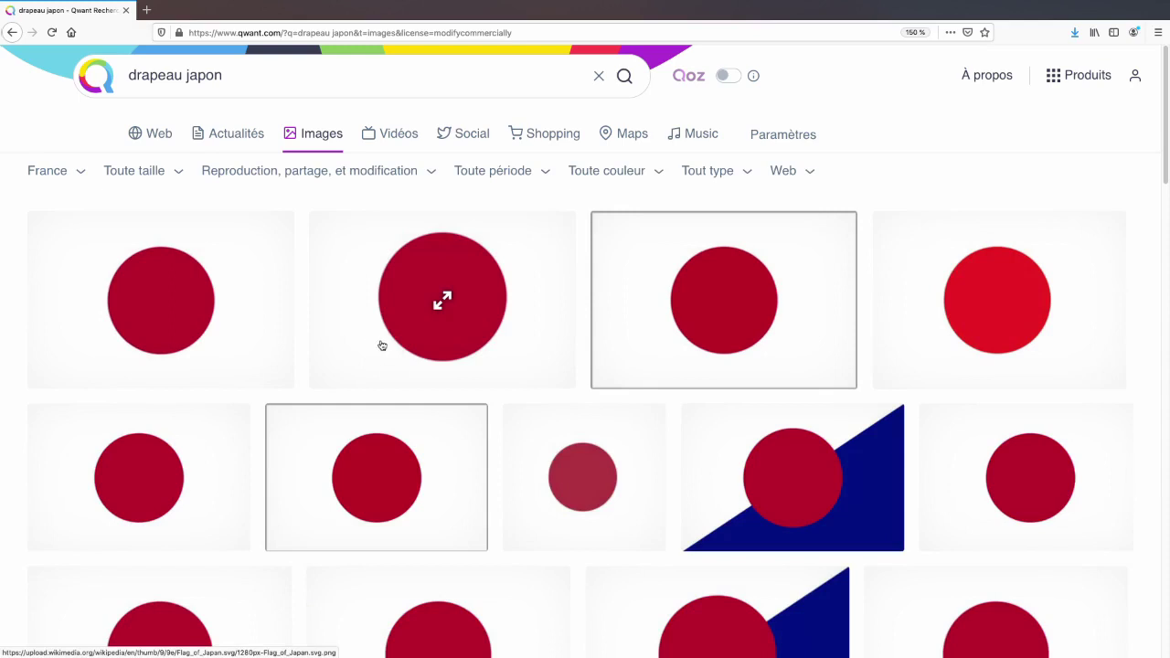
Open the flag's Wikipedia page and its 800 × 533 pixel PNG, ready to copy.
click(382, 345)
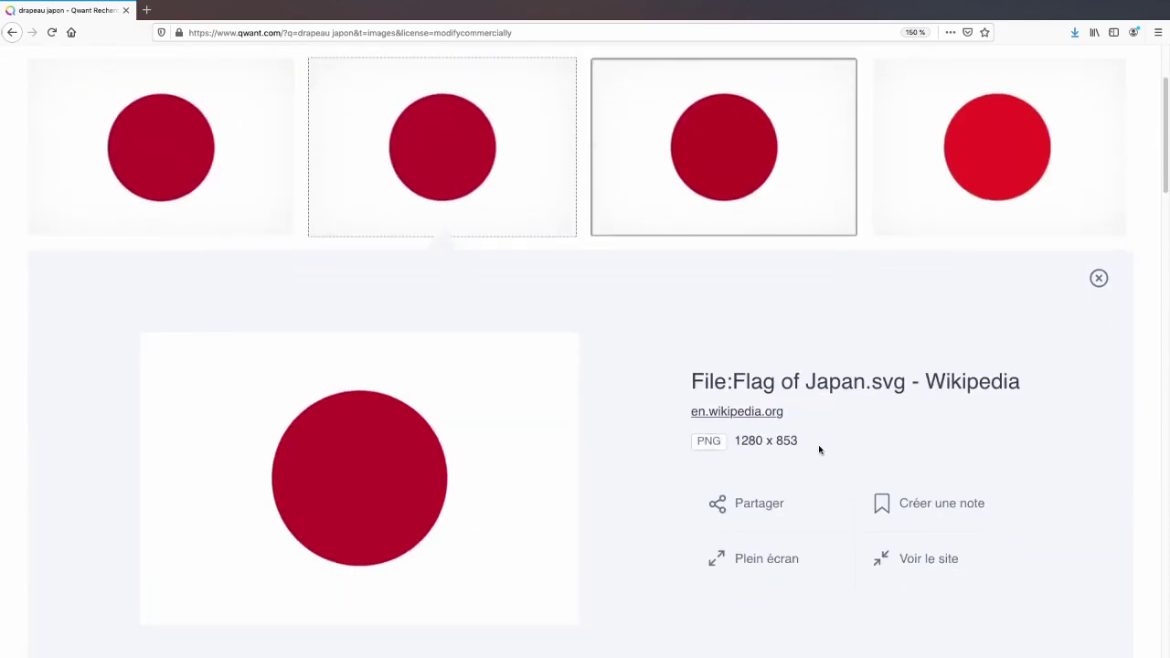
click(738, 417)
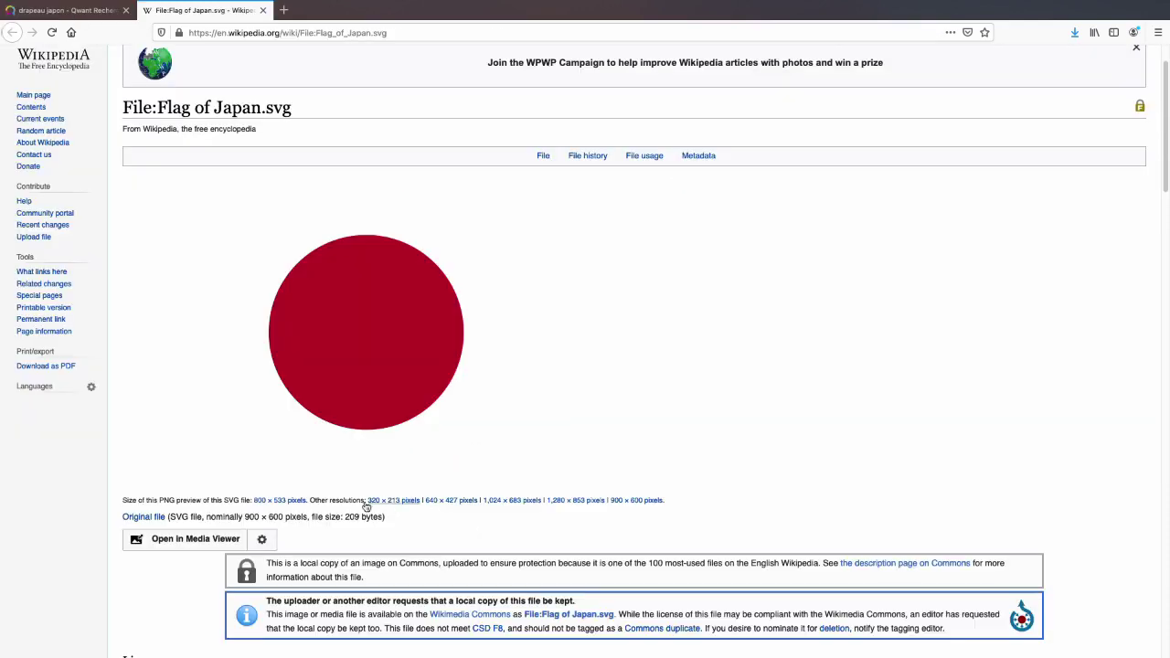
click(282, 504)
right_click(518, 374)
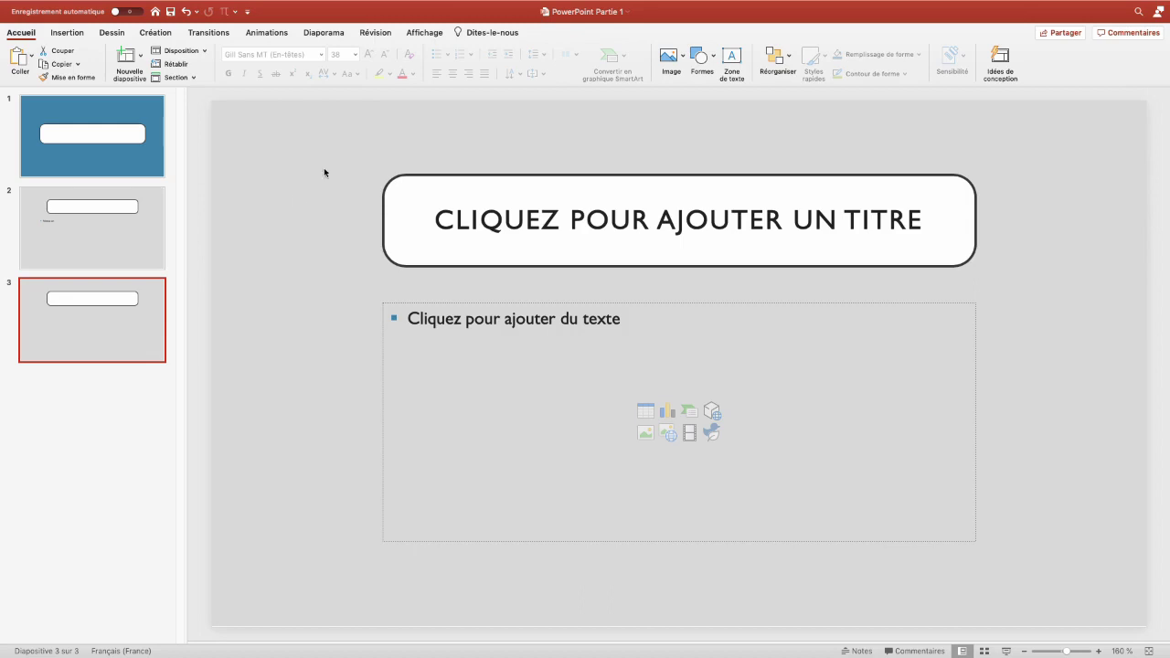
Paste the Japanese flag onto the main master, shrink it, and place it left of the title.
click(424, 33)
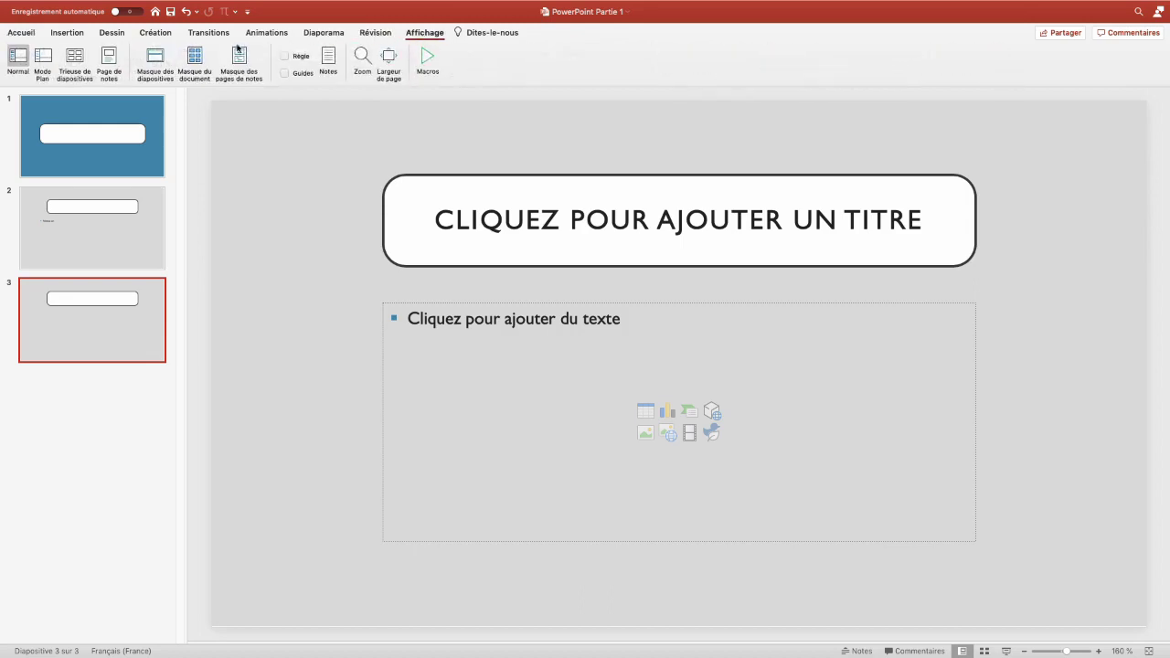
click(156, 62)
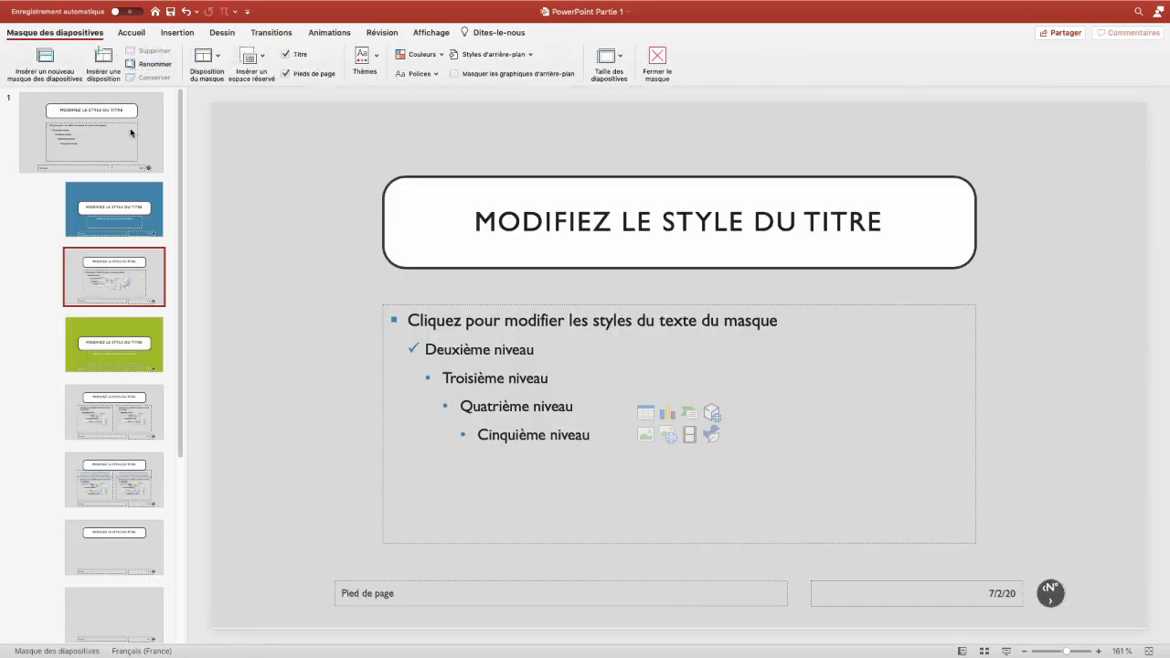
click(131, 133)
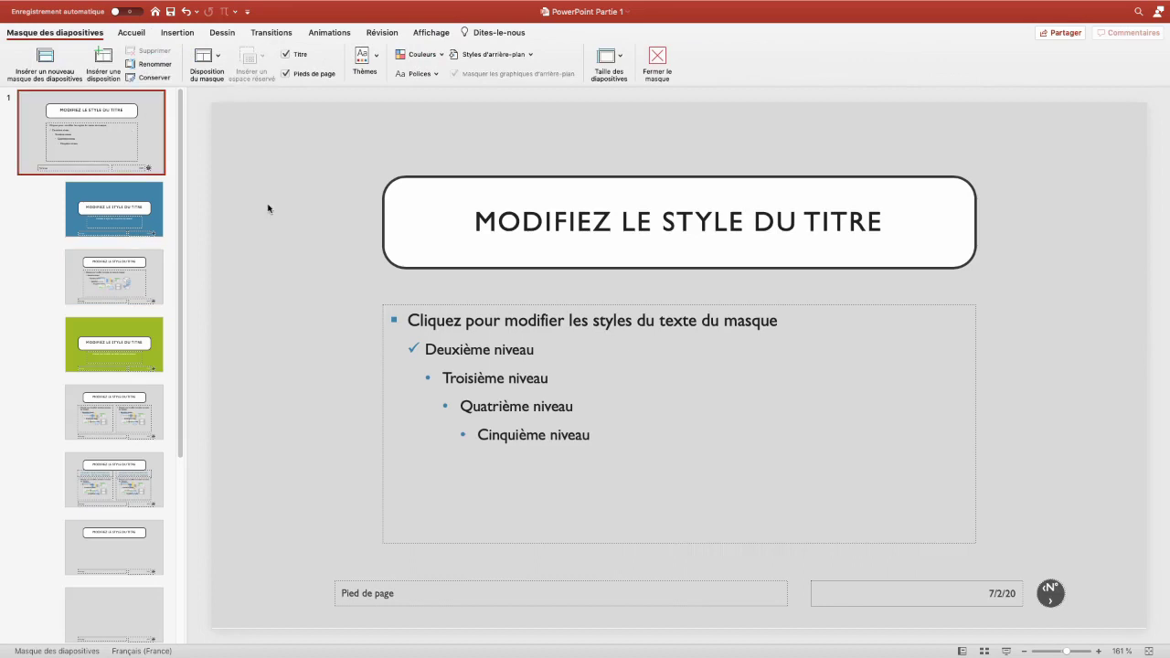
key(cmd+v)
mouse_move(289, 108)
mouse_down()
mouse_move(1024, 599)
mouse_move(334, 214)
mouse_up()
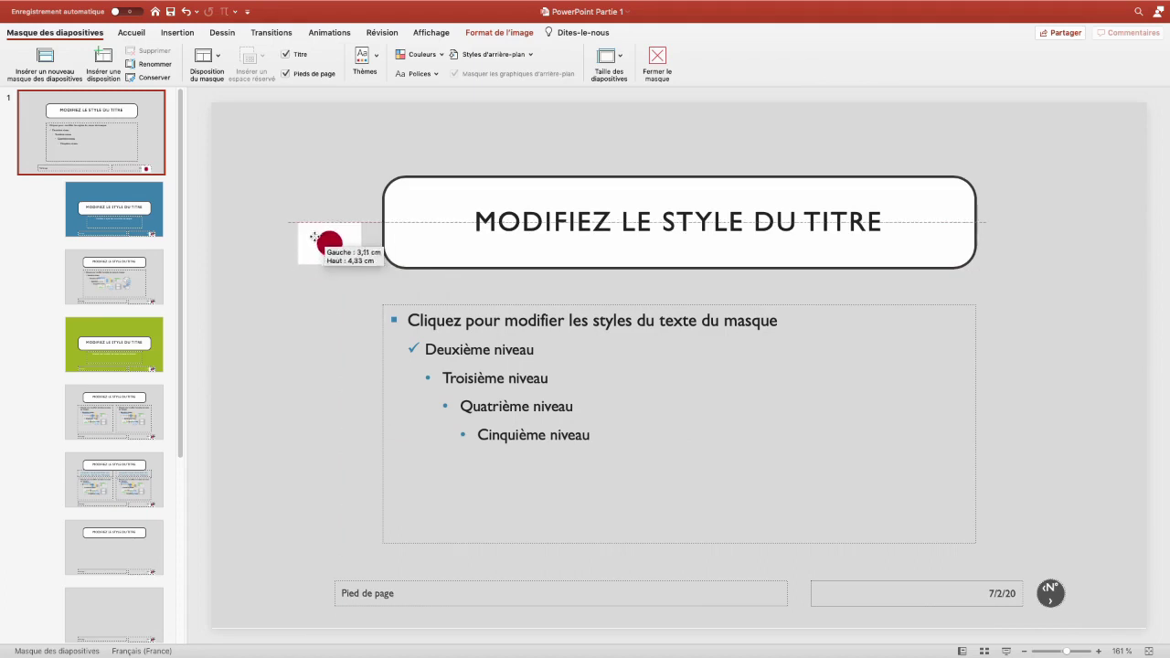
drag(334, 214, 335, 215)
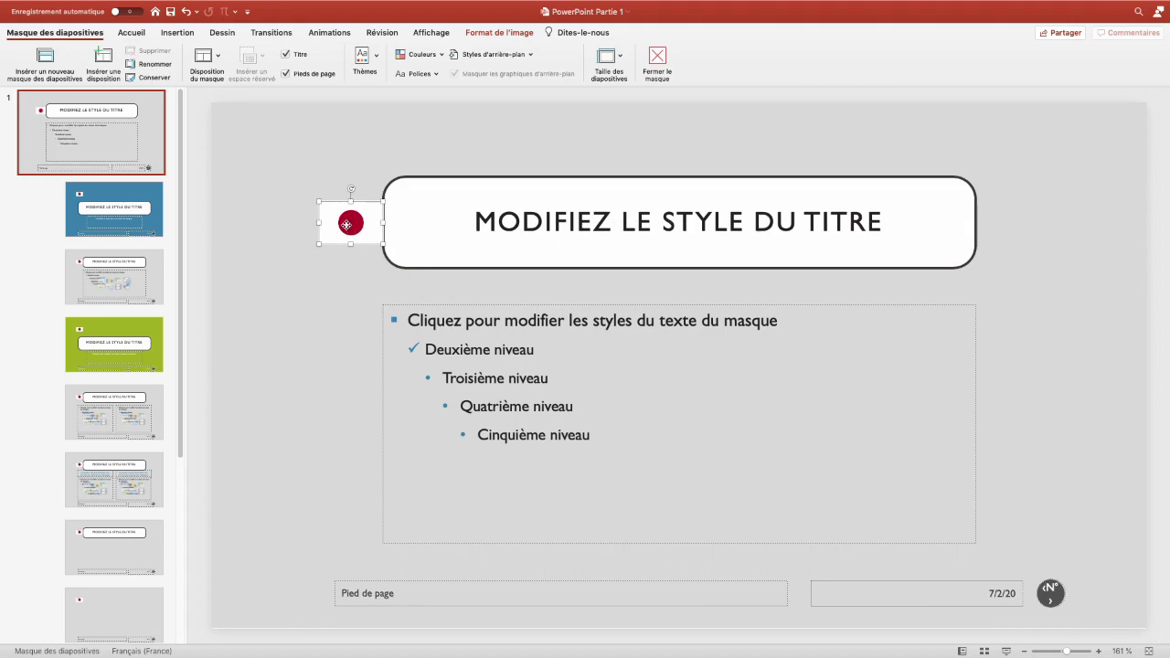
Place a copy of the flag just right of the master title box.
drag(346, 224, 679, 229)
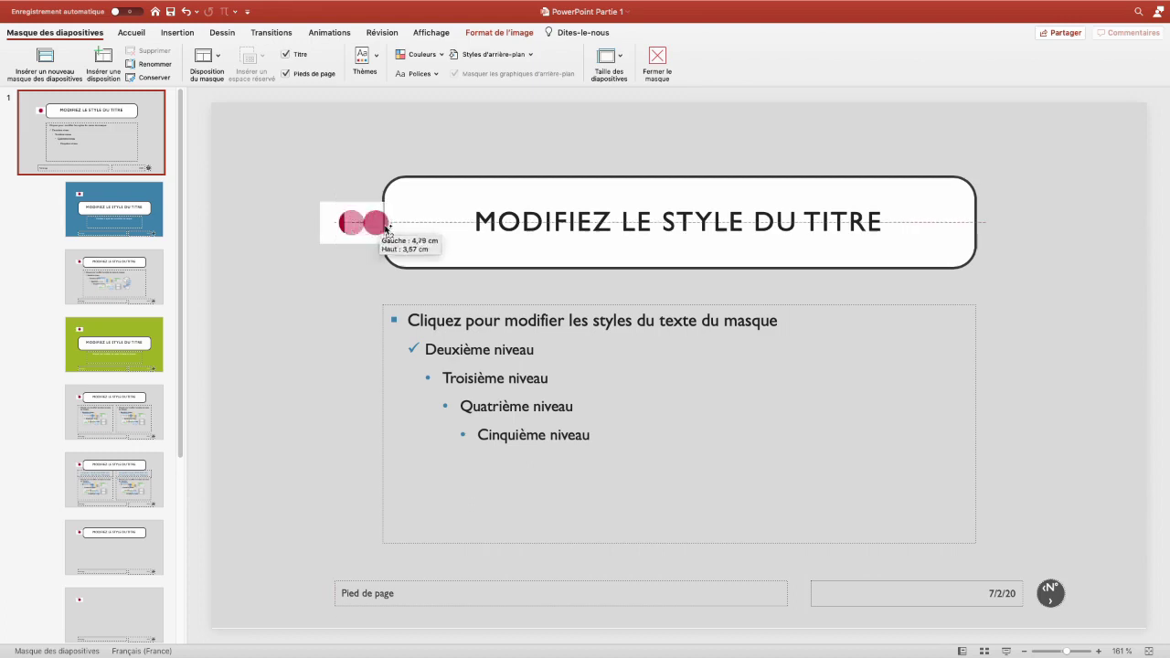
drag(679, 229, 1004, 225)
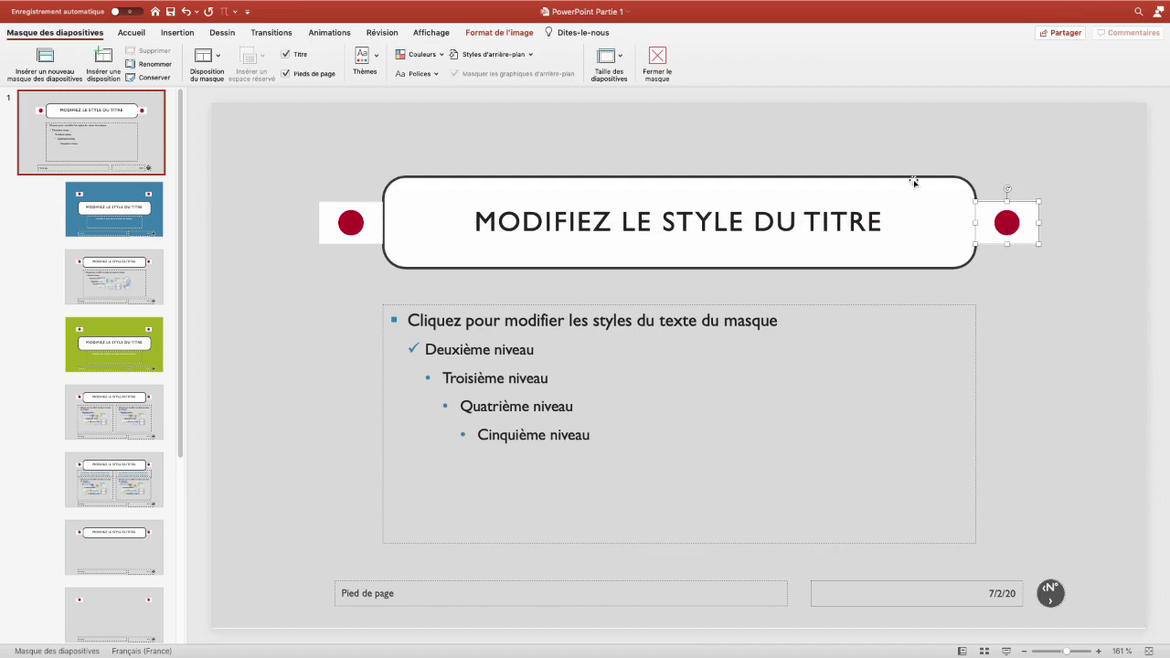
key(Escape)
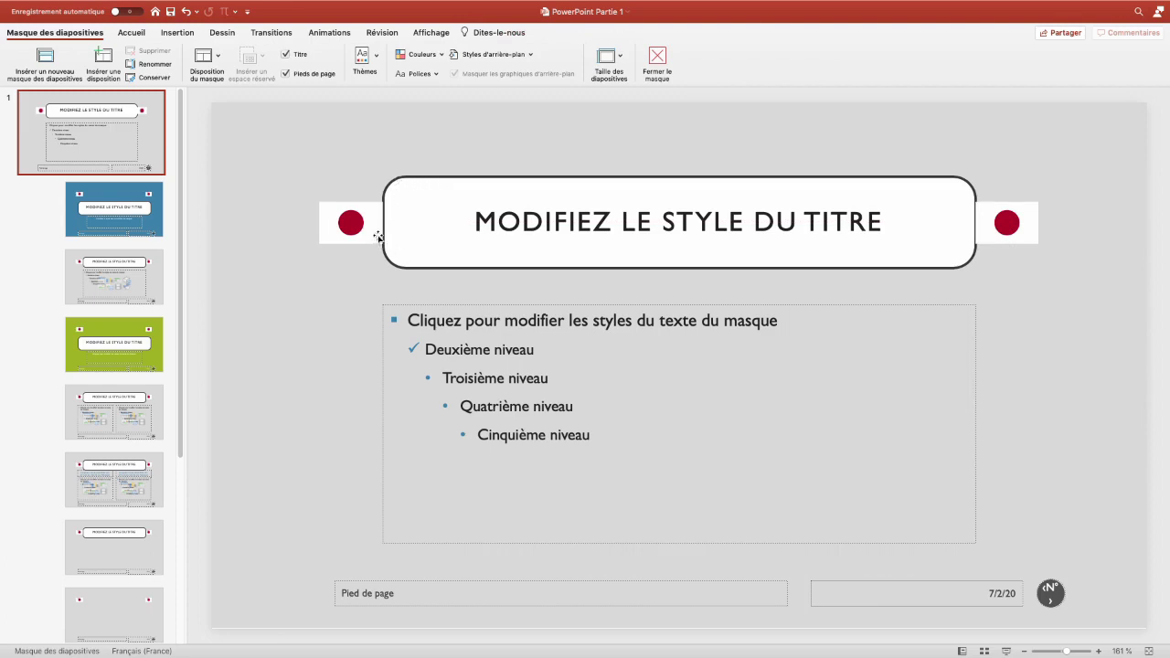
right_click(416, 180)
Bring the master title box to the front, in front of the flags.
click(419, 179)
right_click(421, 180)
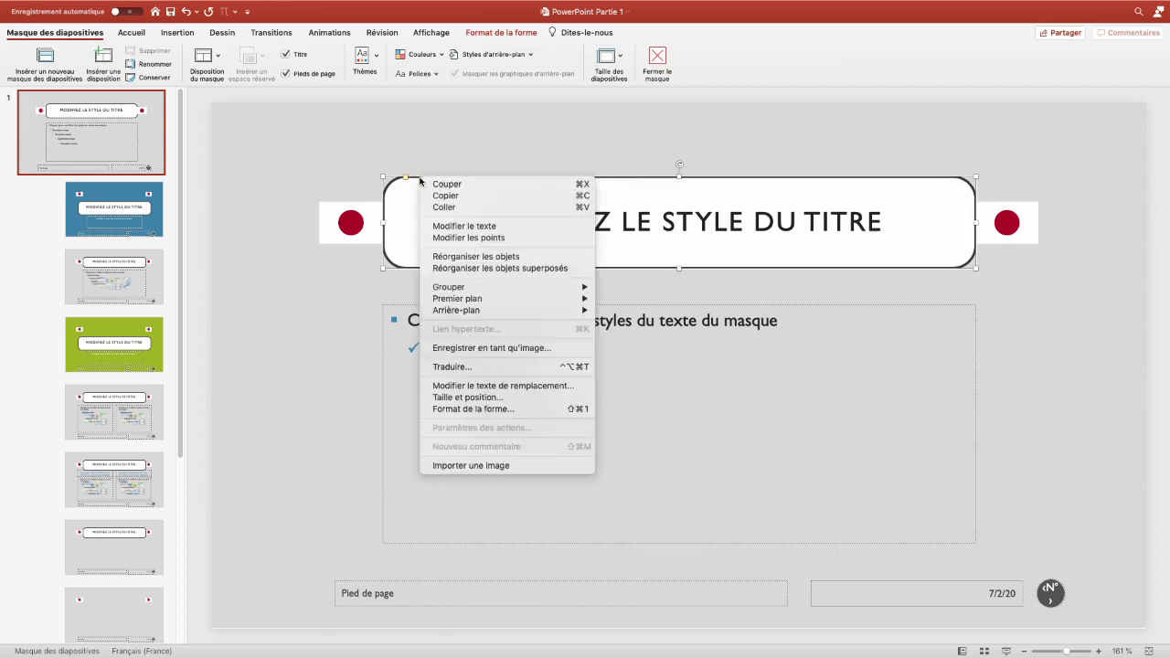
mouse_move(486, 301)
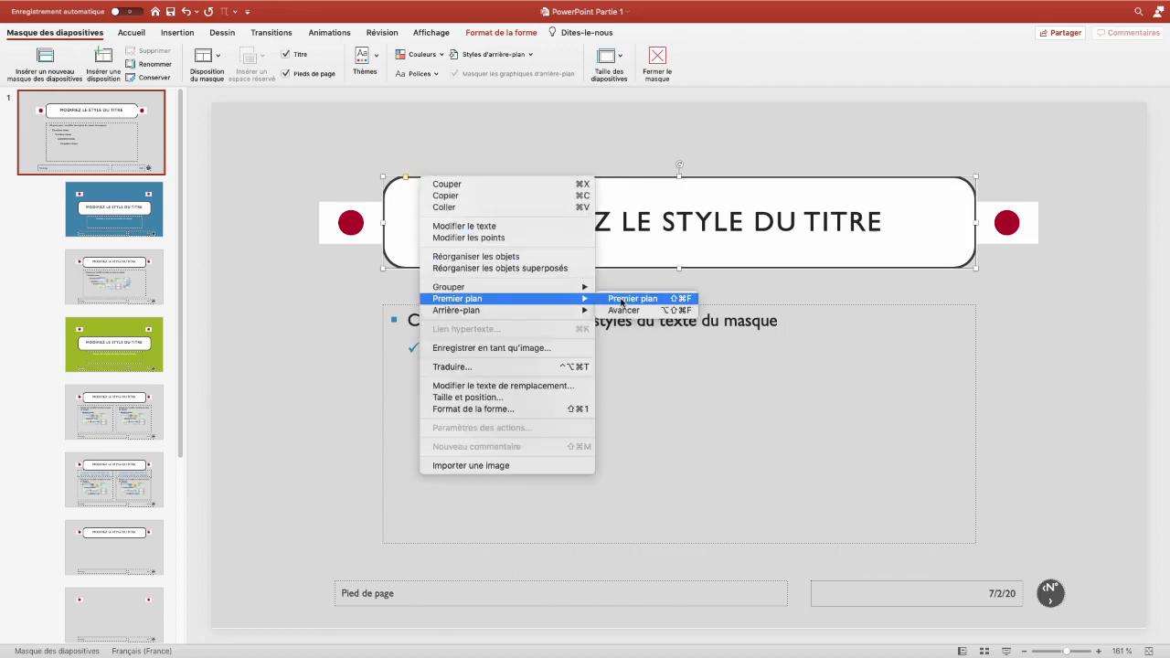
click(631, 299)
Check the flags on the next, third, green and blue title layouts.
click(131, 229)
click(120, 264)
click(119, 338)
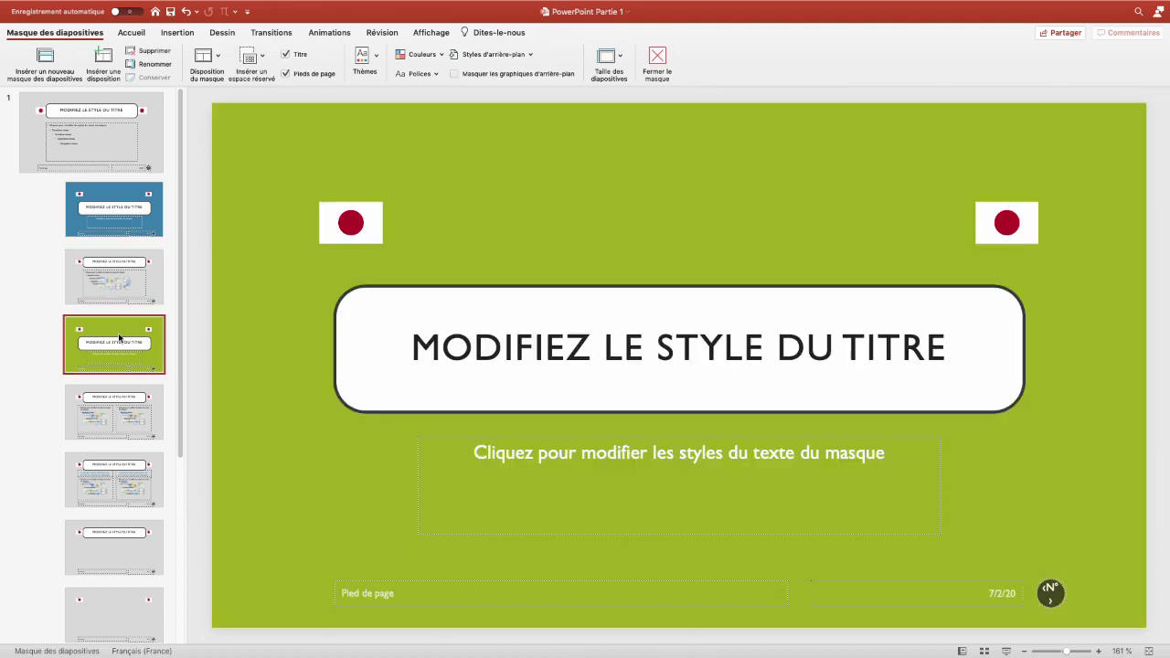
click(139, 222)
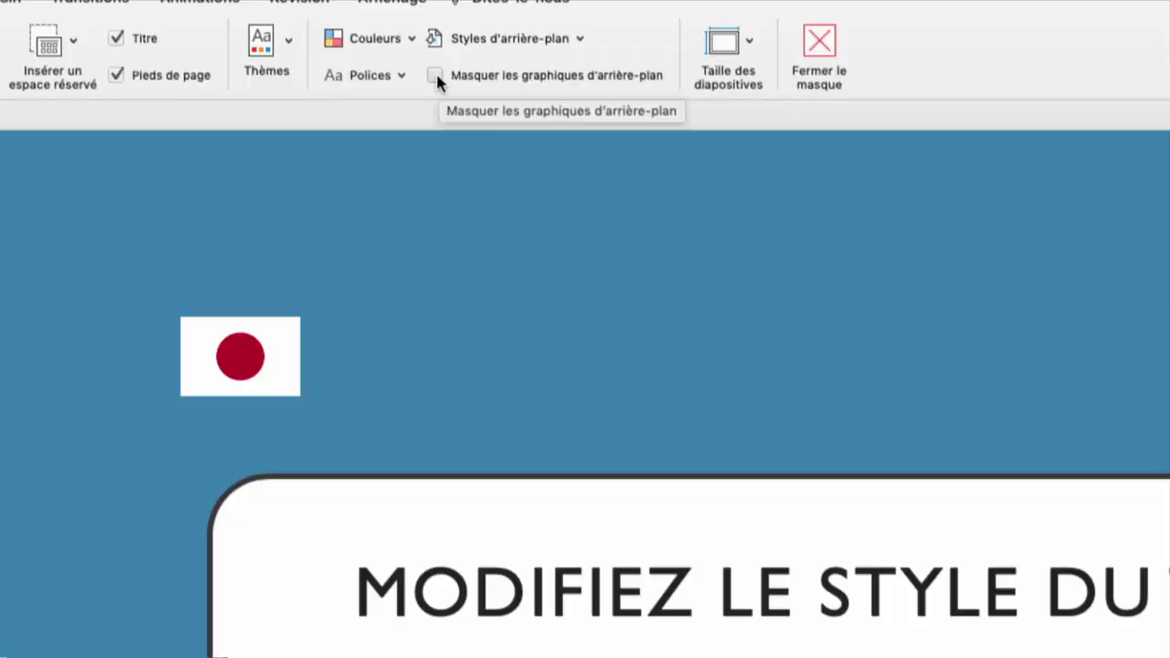
Draw a rectangle left of the master's text area and toggle the blue layout's background graphics.
click(435, 77)
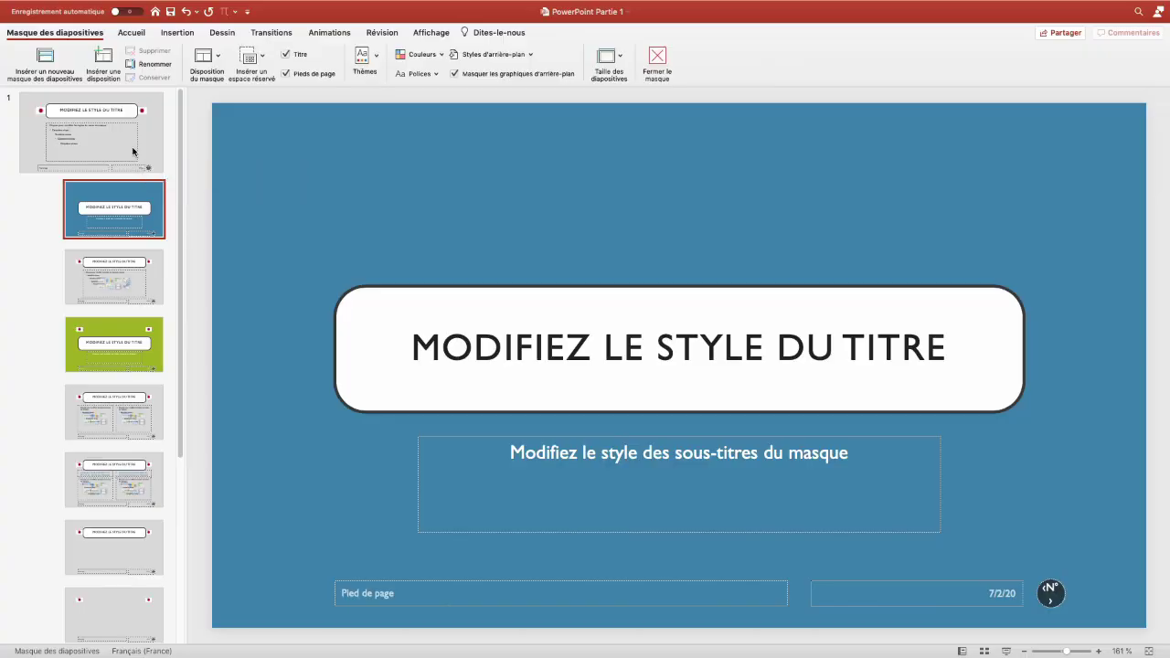
click(132, 152)
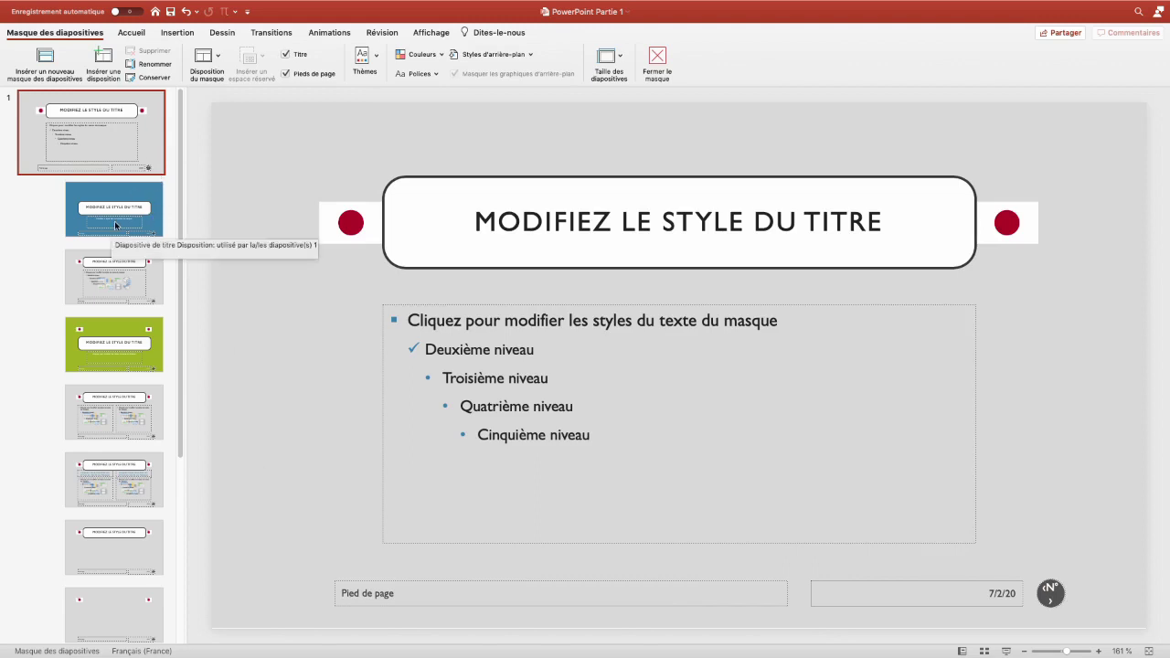
click(178, 32)
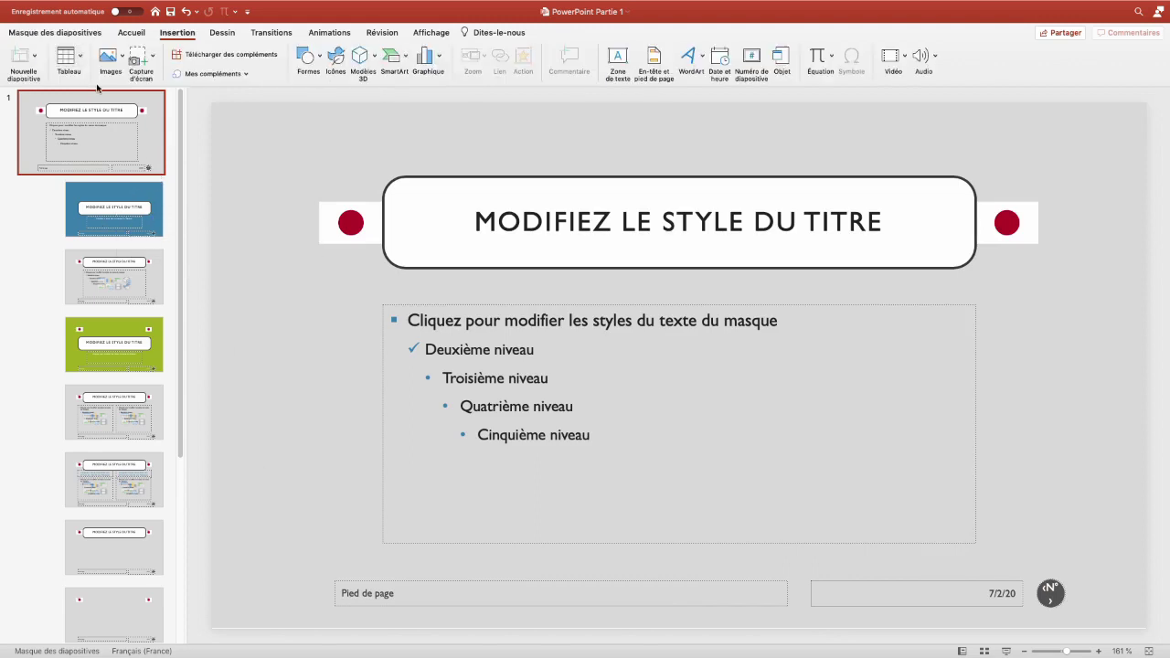
click(319, 65)
click(303, 185)
drag(245, 306, 361, 345)
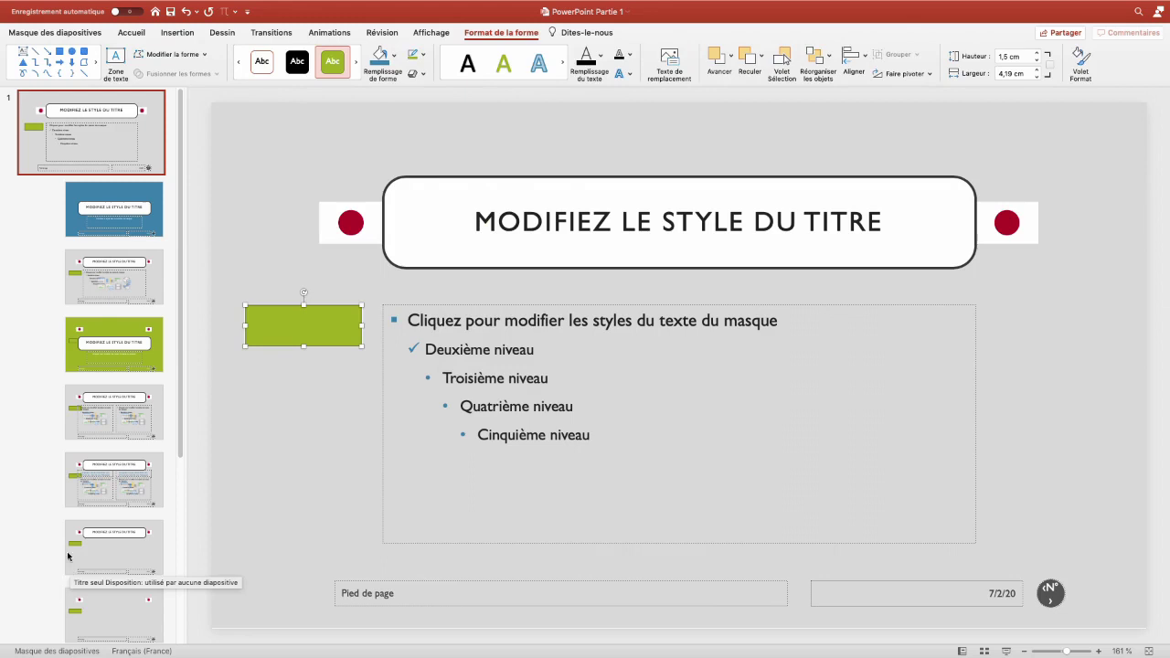
click(80, 231)
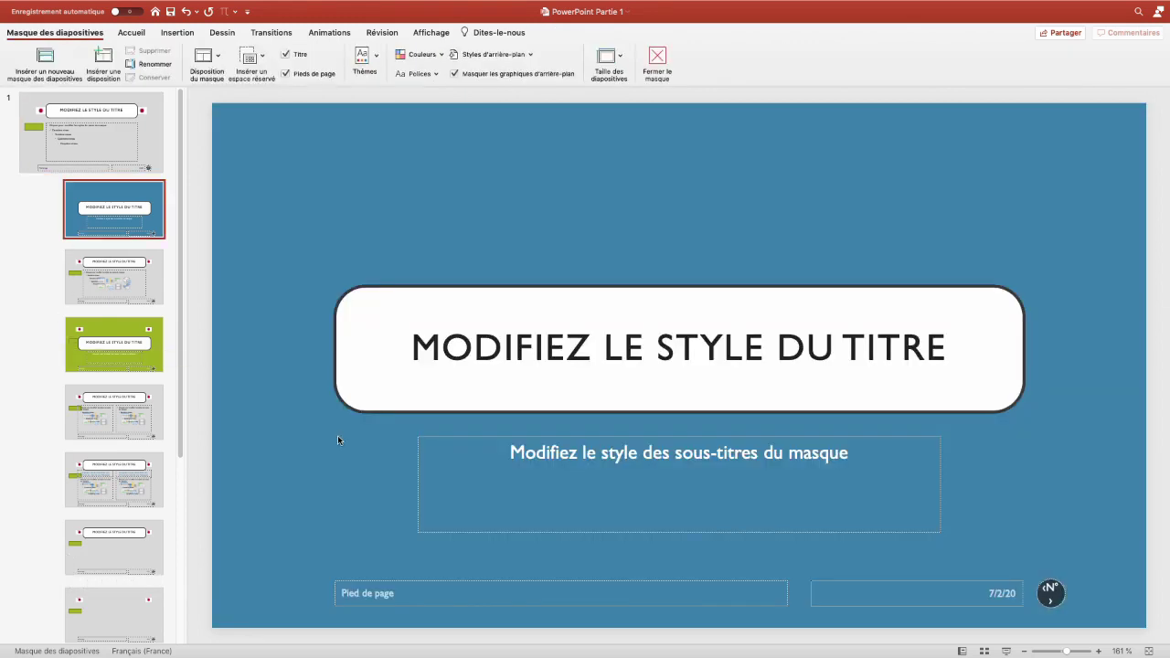
click(455, 73)
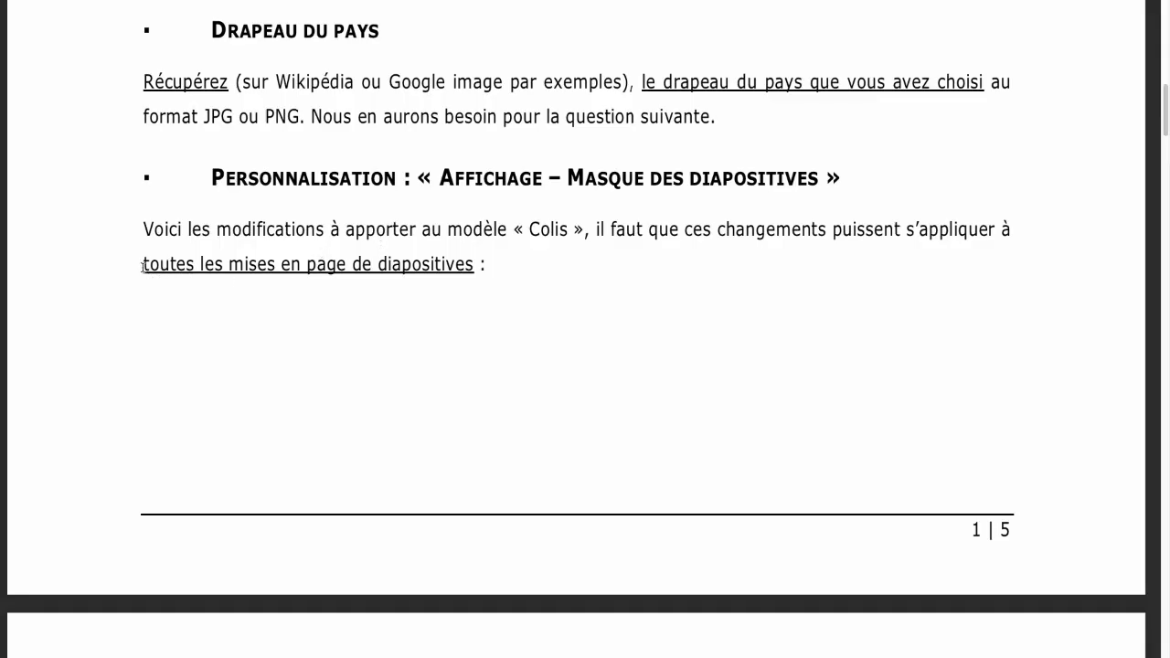
Highlight the all-layouts phrase, 'ATTENTION AU DEPART', and the first-slide exclusion in the PDF.
drag(144, 264, 489, 265)
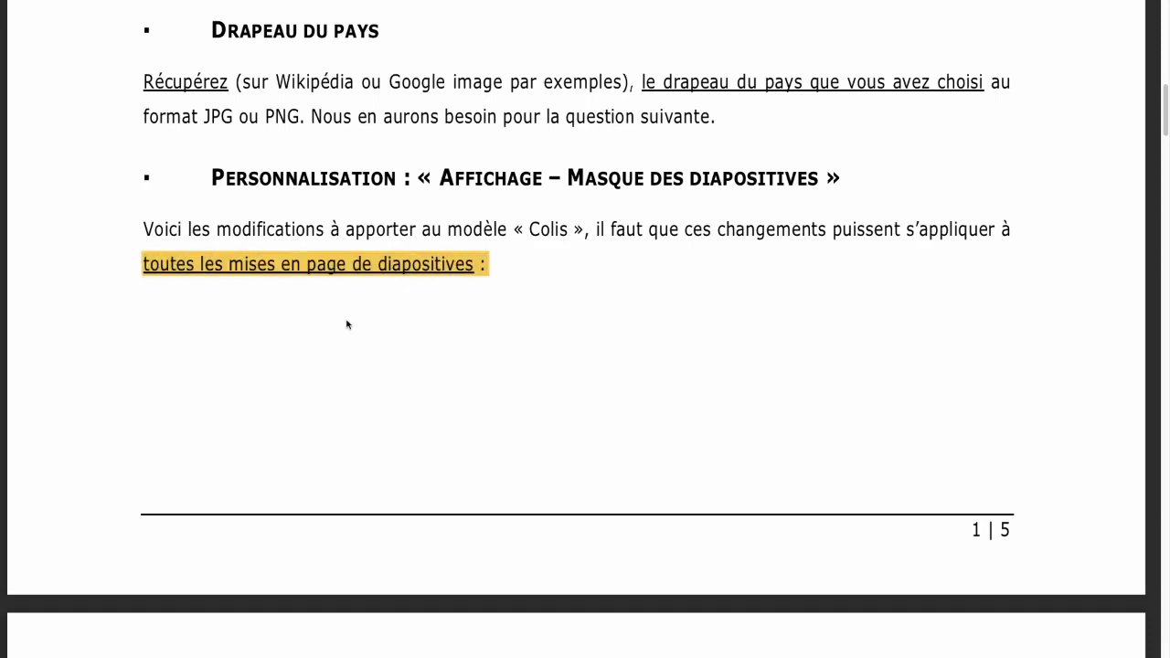
scroll(706, 494, down, 5)
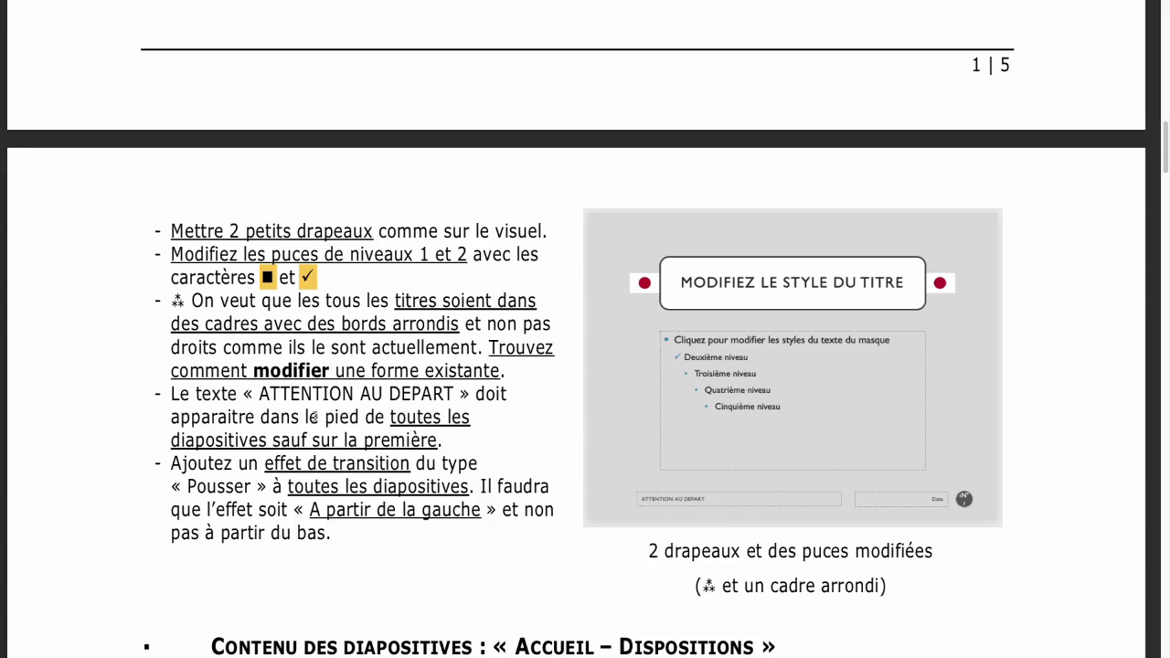
drag(260, 394, 454, 395)
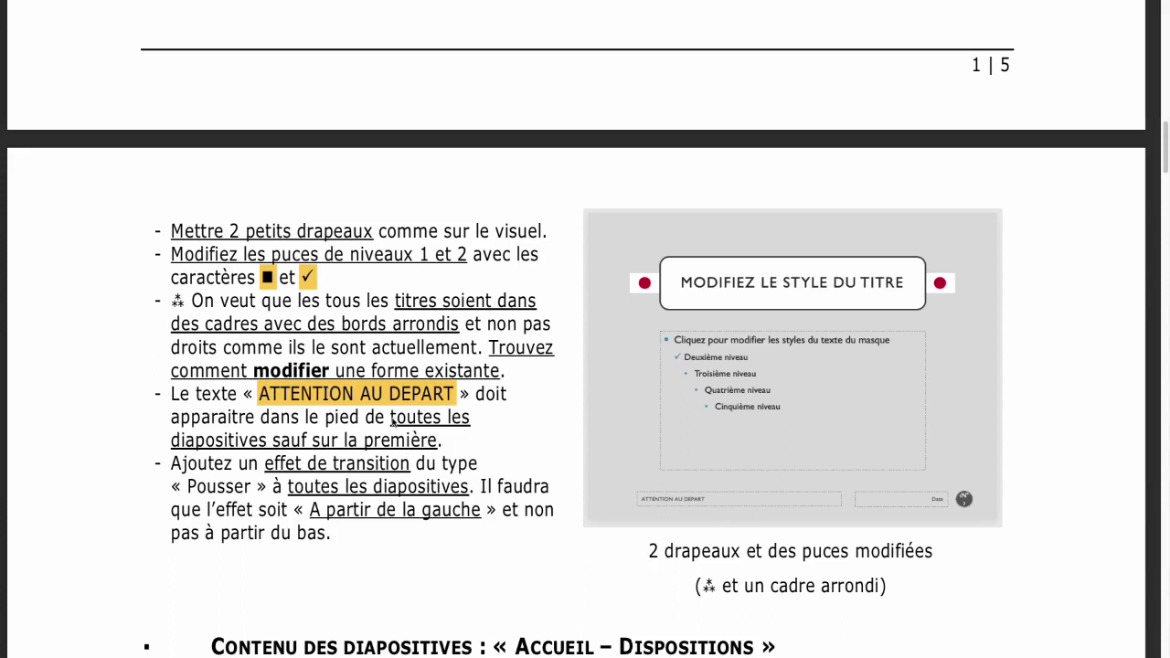
drag(391, 418, 439, 441)
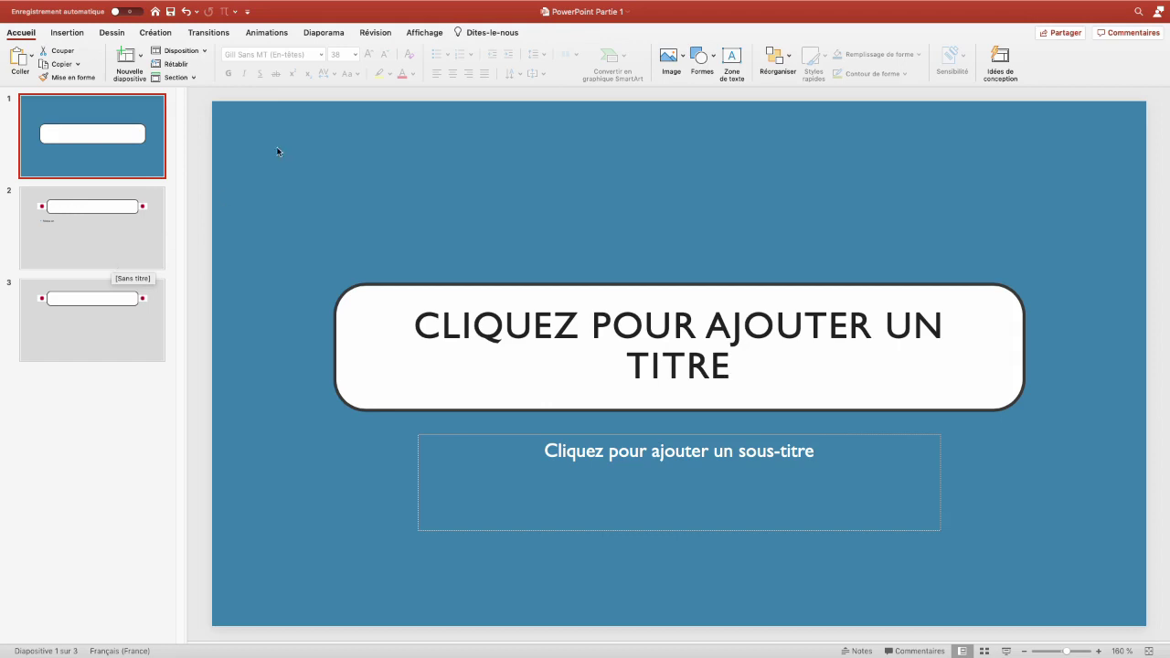
Type 'ATTENTION AU DEPART' into the main slide master's footer placeholder.
click(412, 36)
click(155, 62)
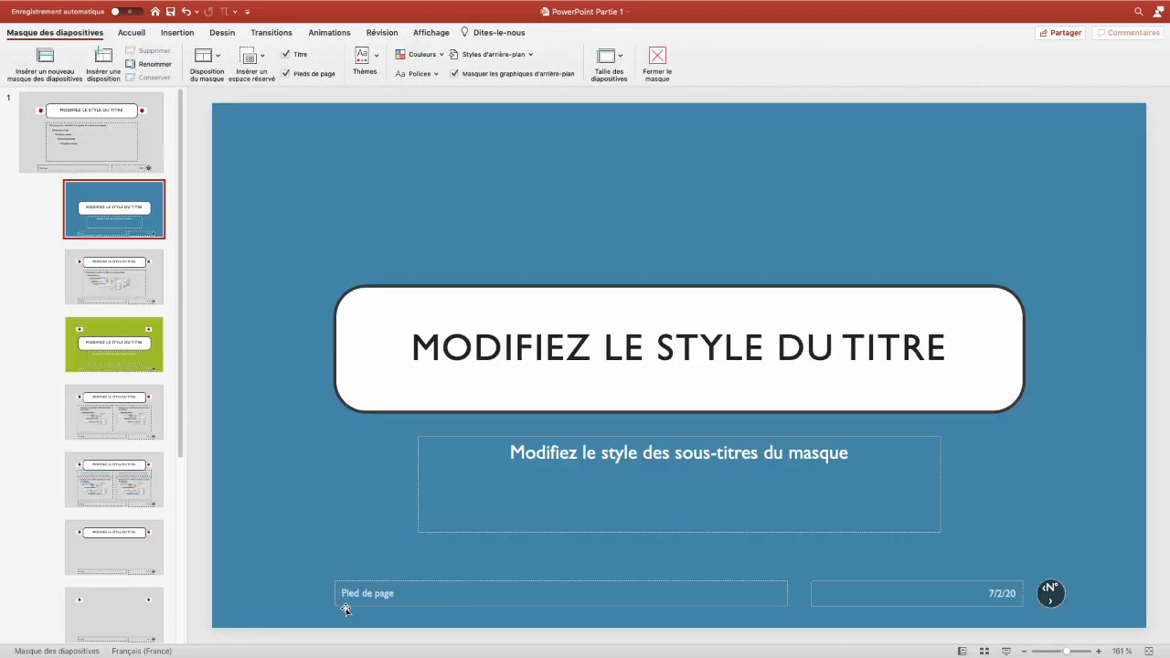
click(37, 164)
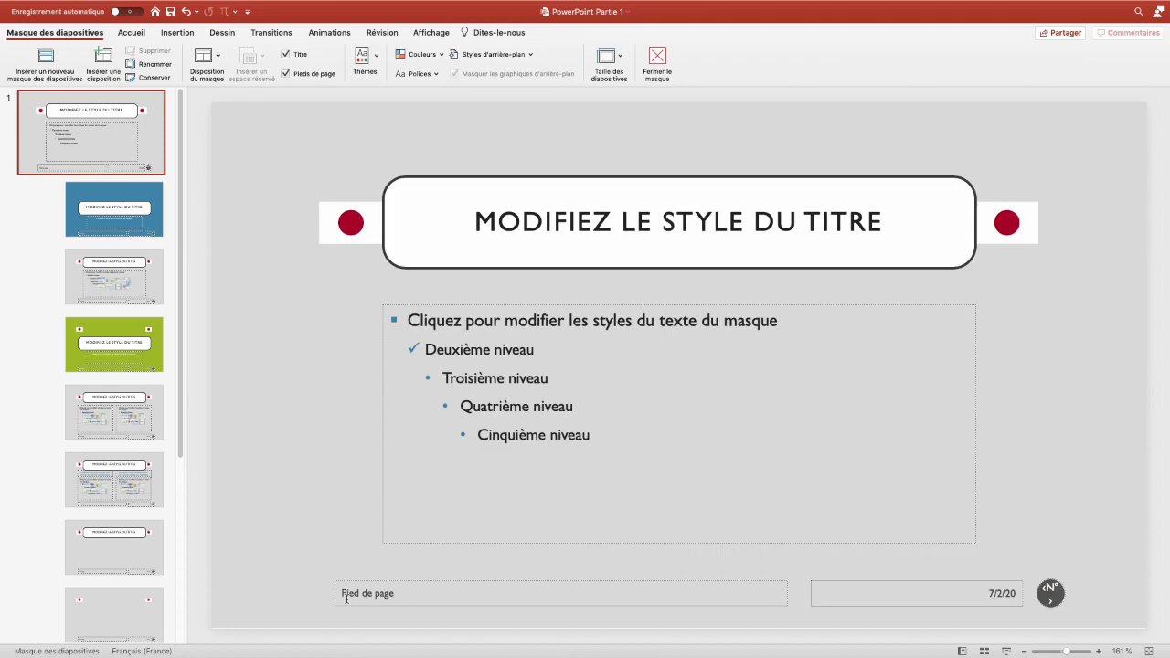
click(347, 596)
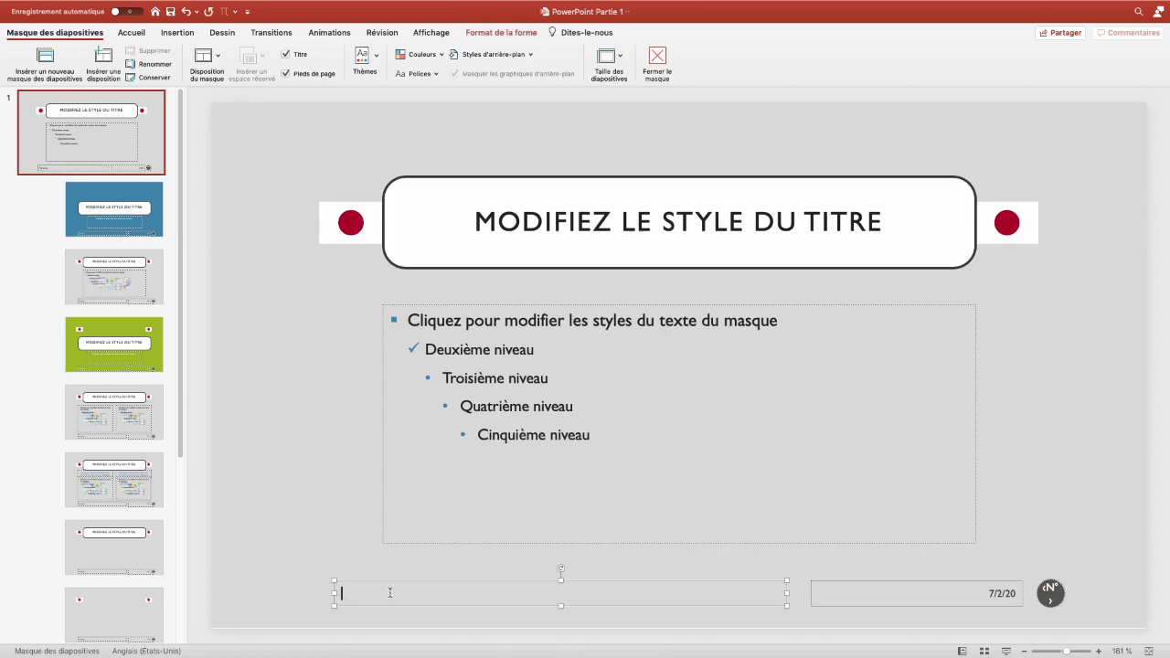
text(ATTENTION AU DEPART)
Move the master footer placeholder up and to the left into the body area.
click(653, 60)
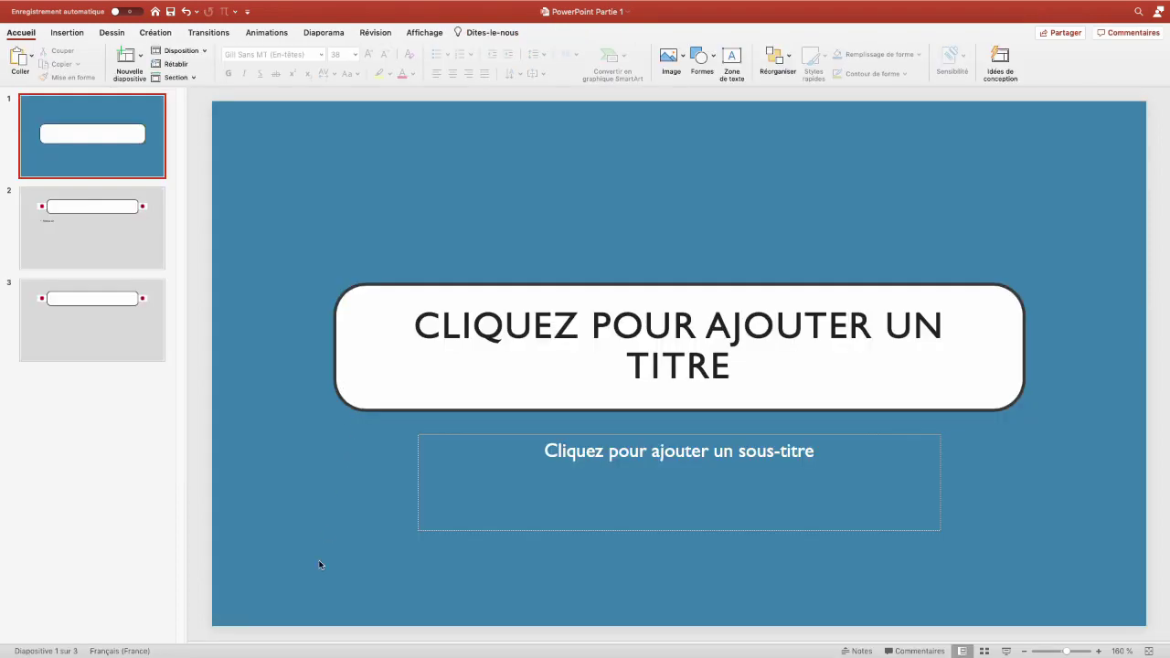
click(115, 256)
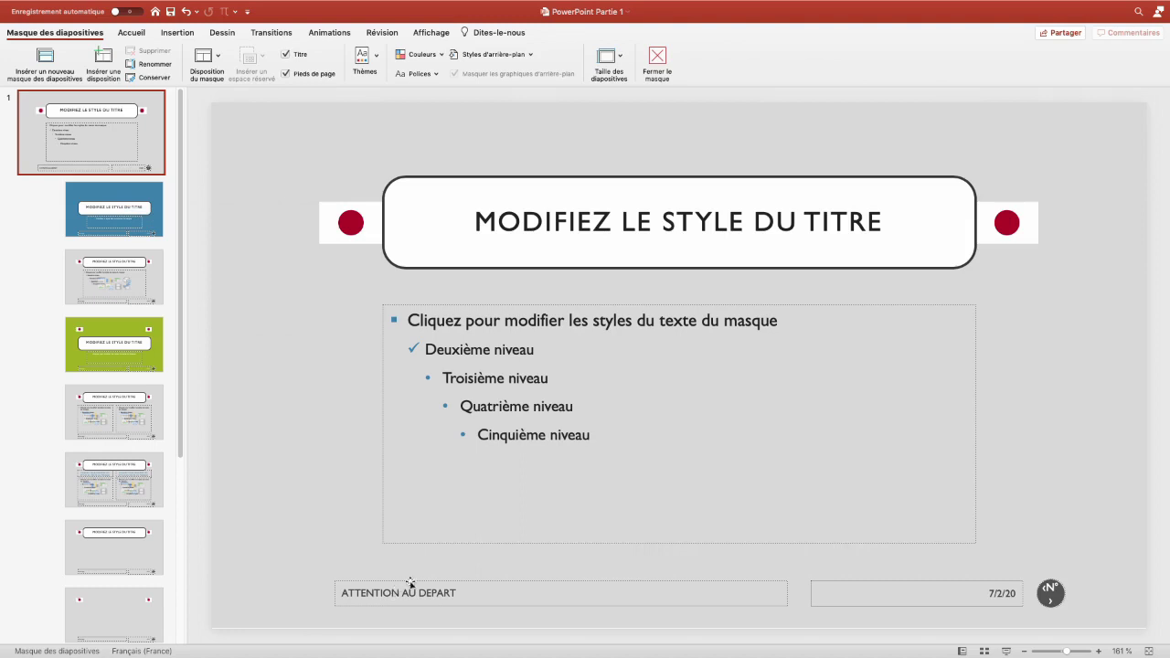
click(545, 580)
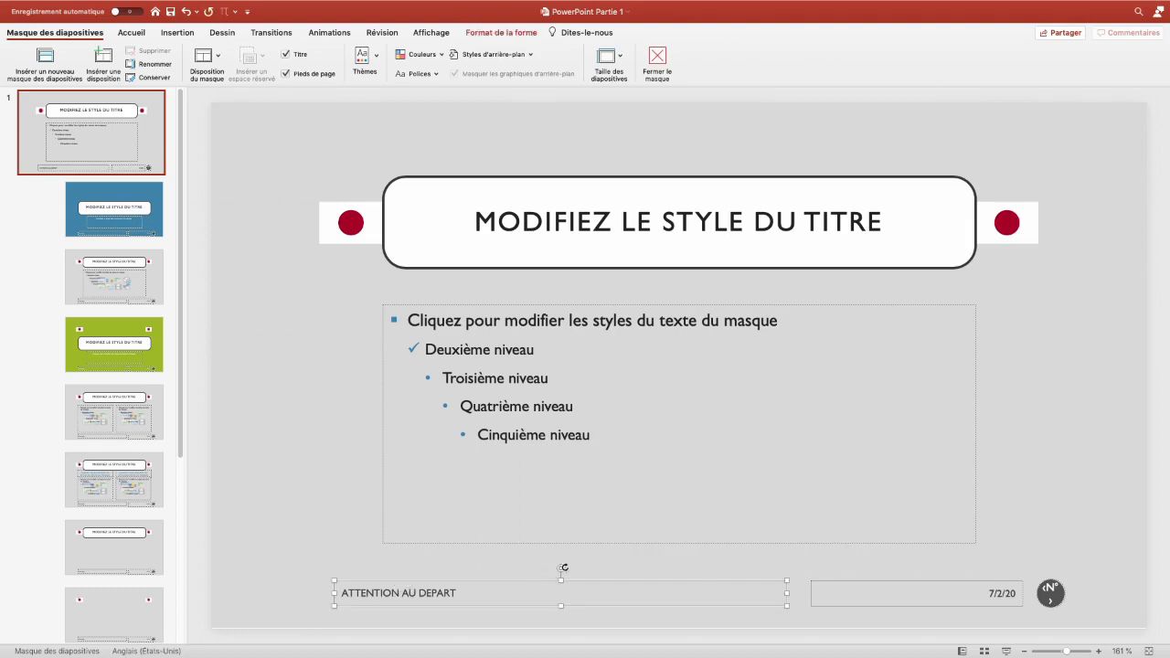
drag(542, 579, 483, 494)
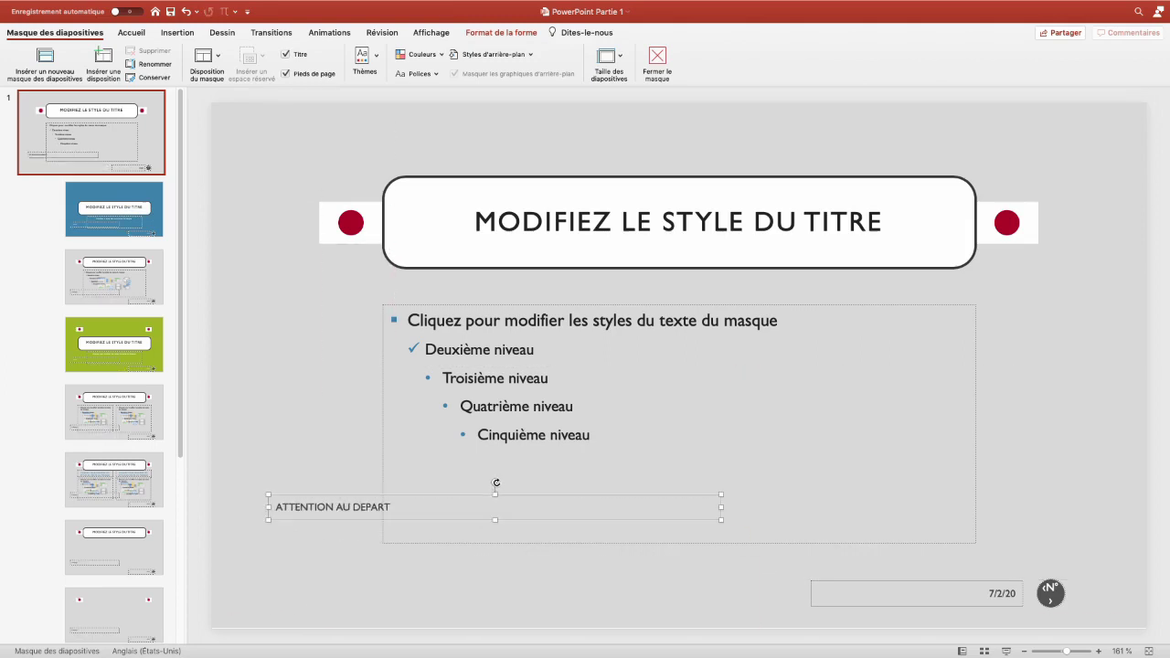
Rotate the footer placeholder vertical and give it a grey fill with white text.
mouse_move(495, 483)
mouse_down()
mouse_move(471, 508)
mouse_move(241, 417)
mouse_up()
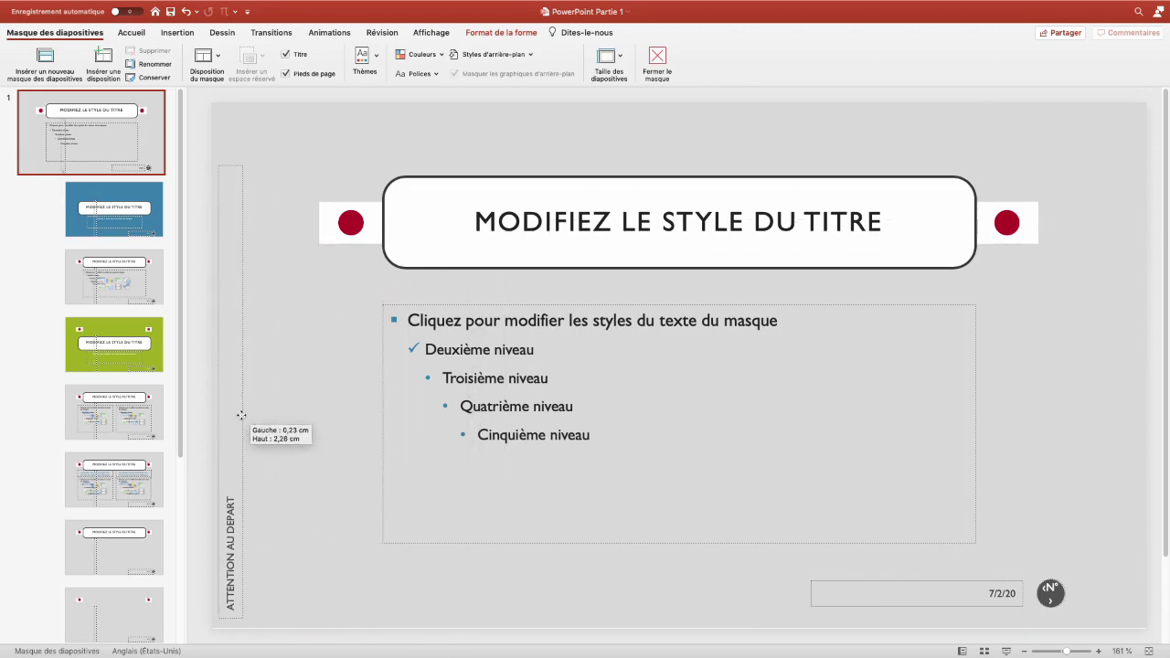
click(501, 32)
click(380, 56)
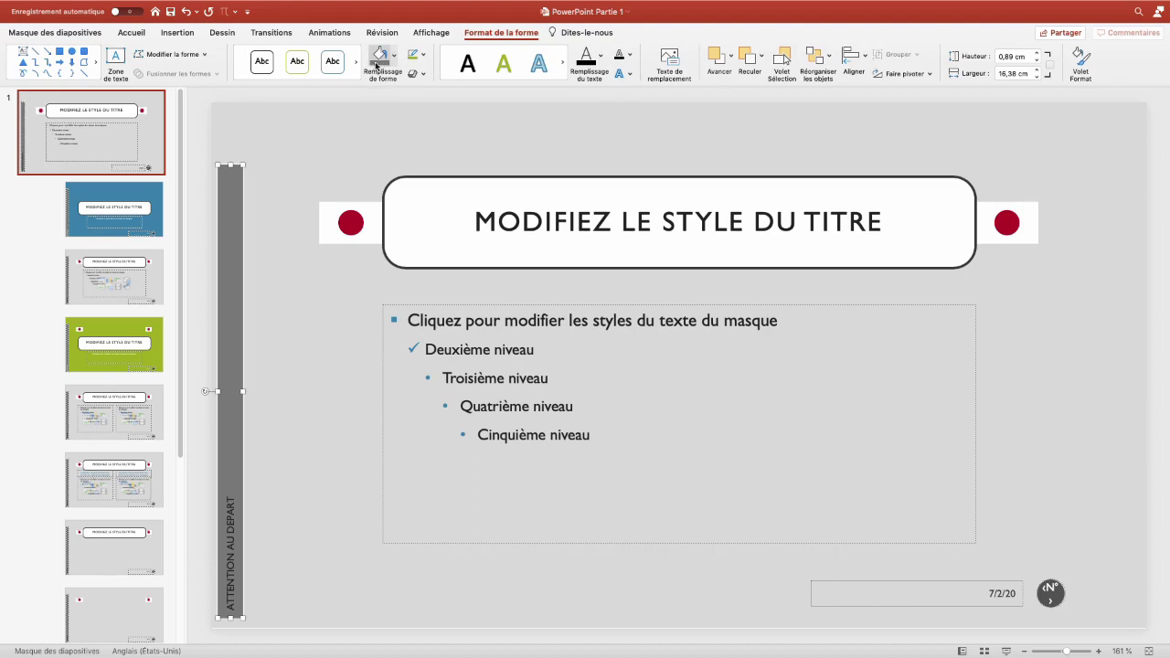
click(600, 55)
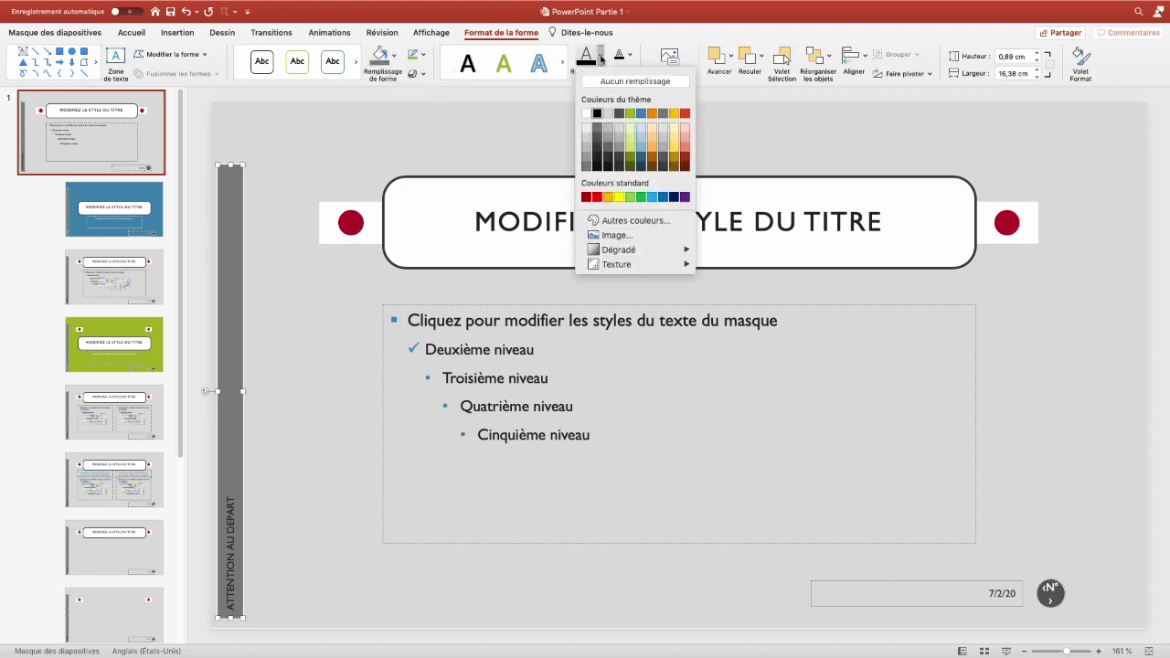
click(586, 113)
Check the vertical footer bar on the green and two-column layouts, then close the master.
click(96, 300)
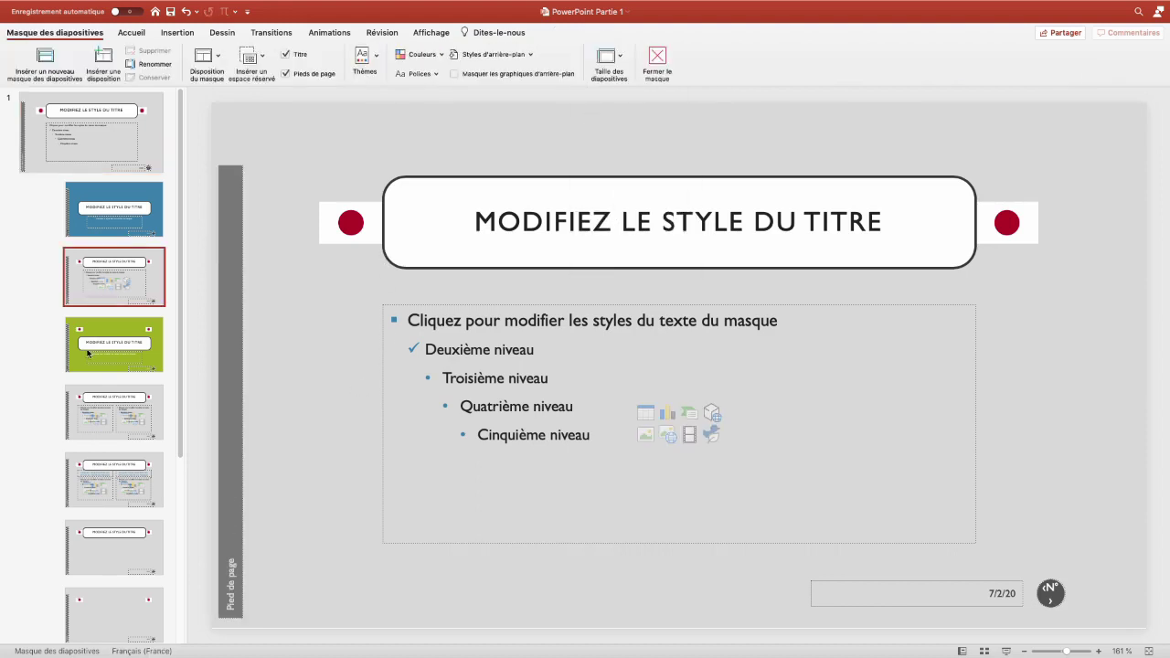
click(98, 363)
click(97, 412)
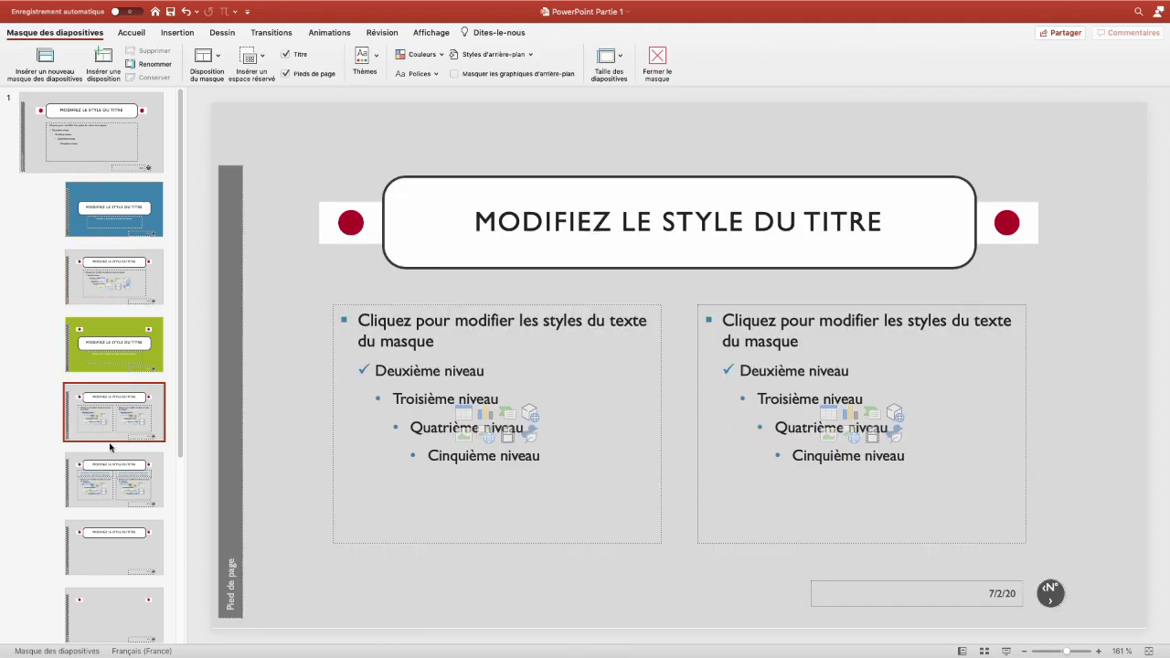
click(657, 62)
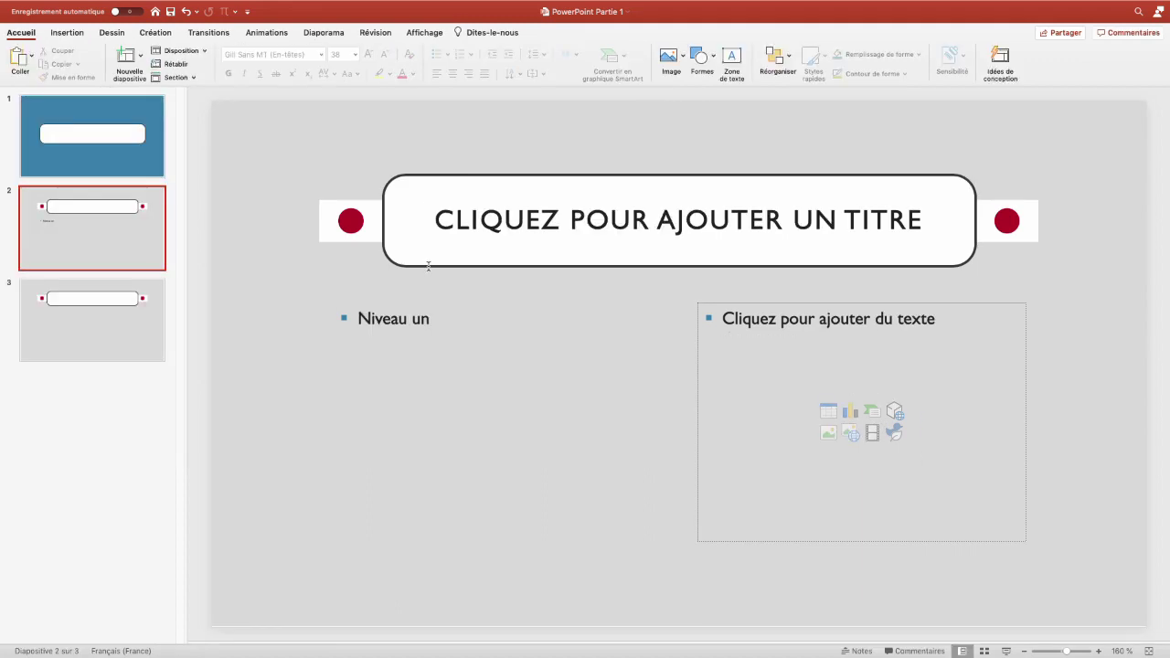
Enable footer 'ATTENTION AU DEPART' and slide numbers, hidden on the title slide, applied to all.
click(71, 37)
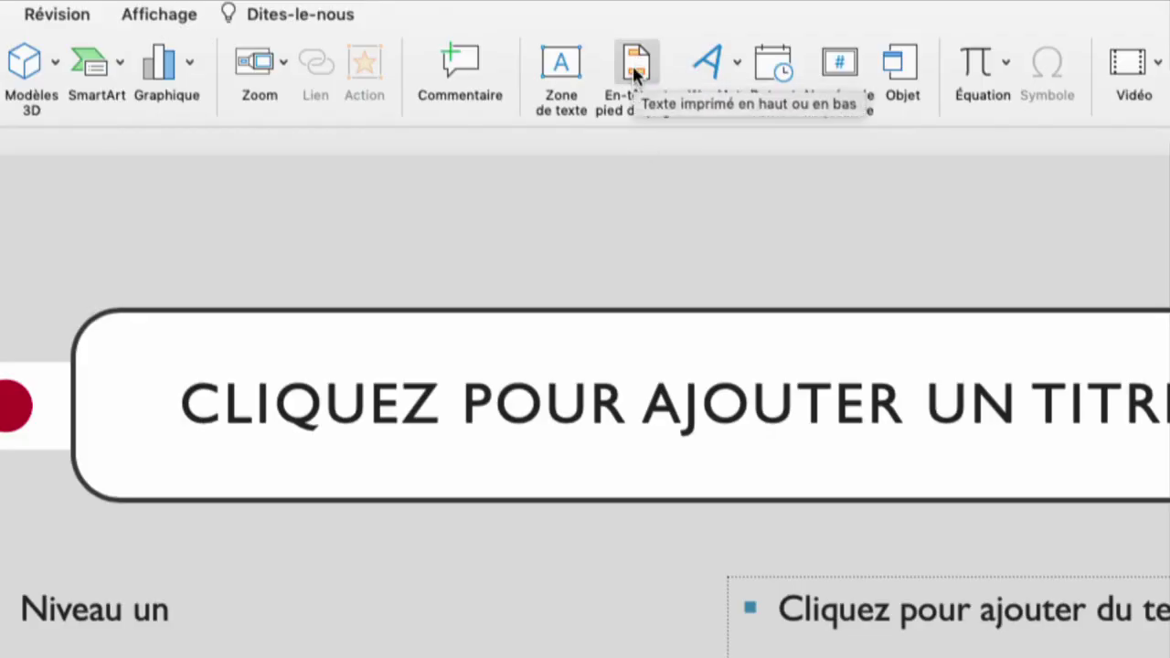
click(636, 73)
click(336, 452)
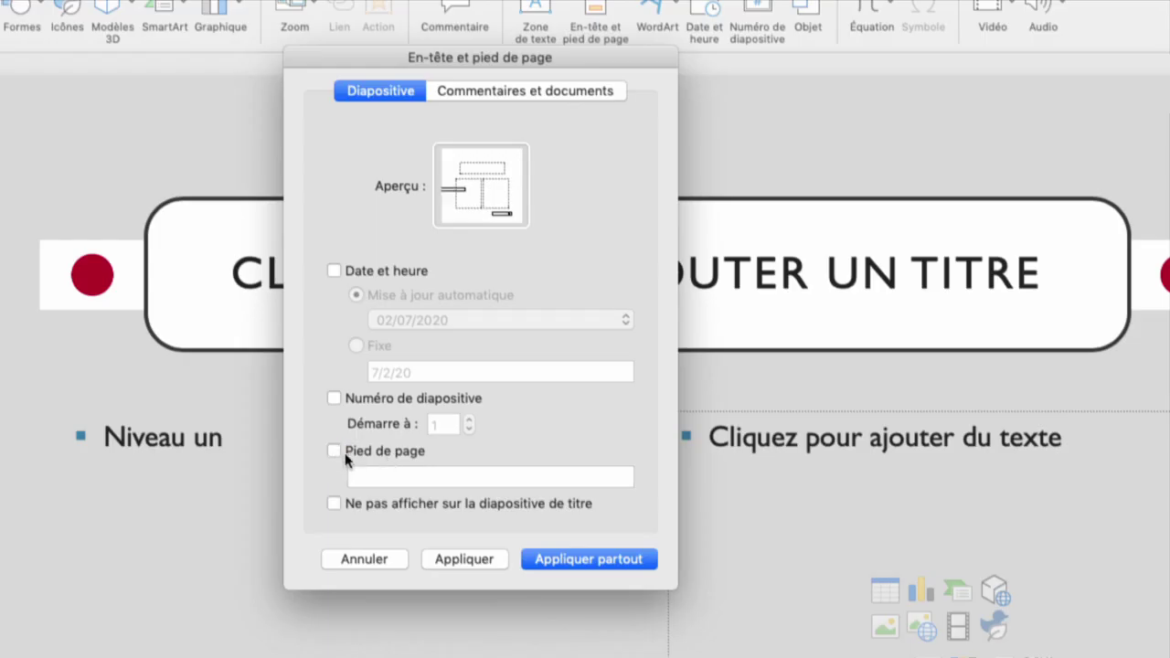
click(335, 451)
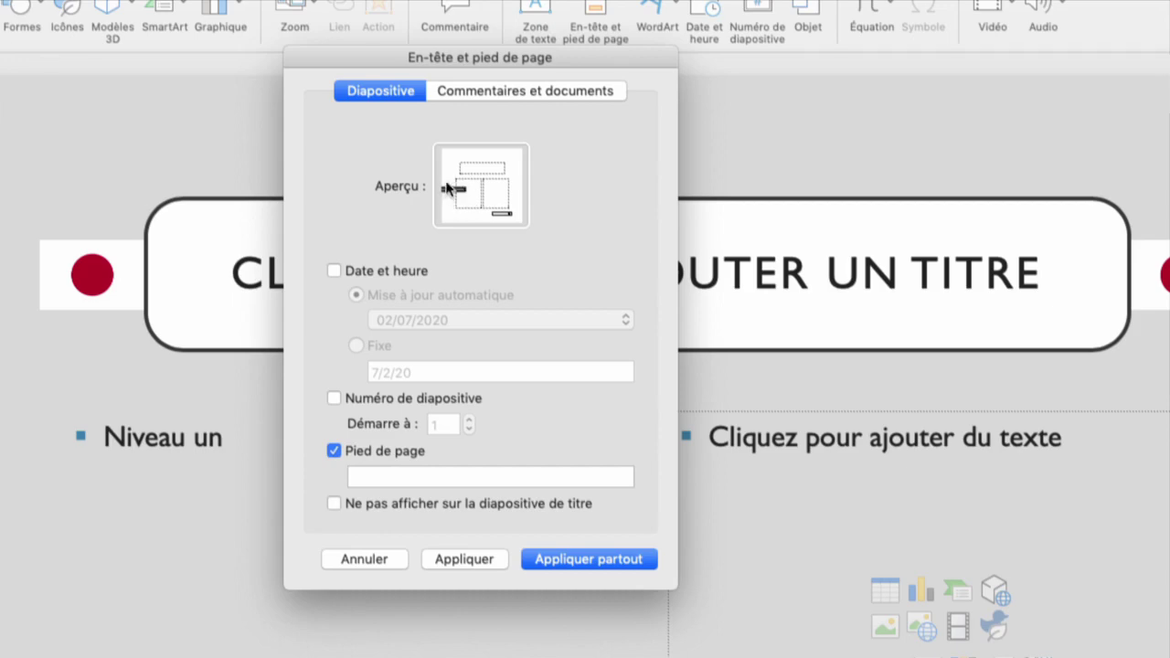
click(383, 478)
text(ATTENTION AU DEPART)
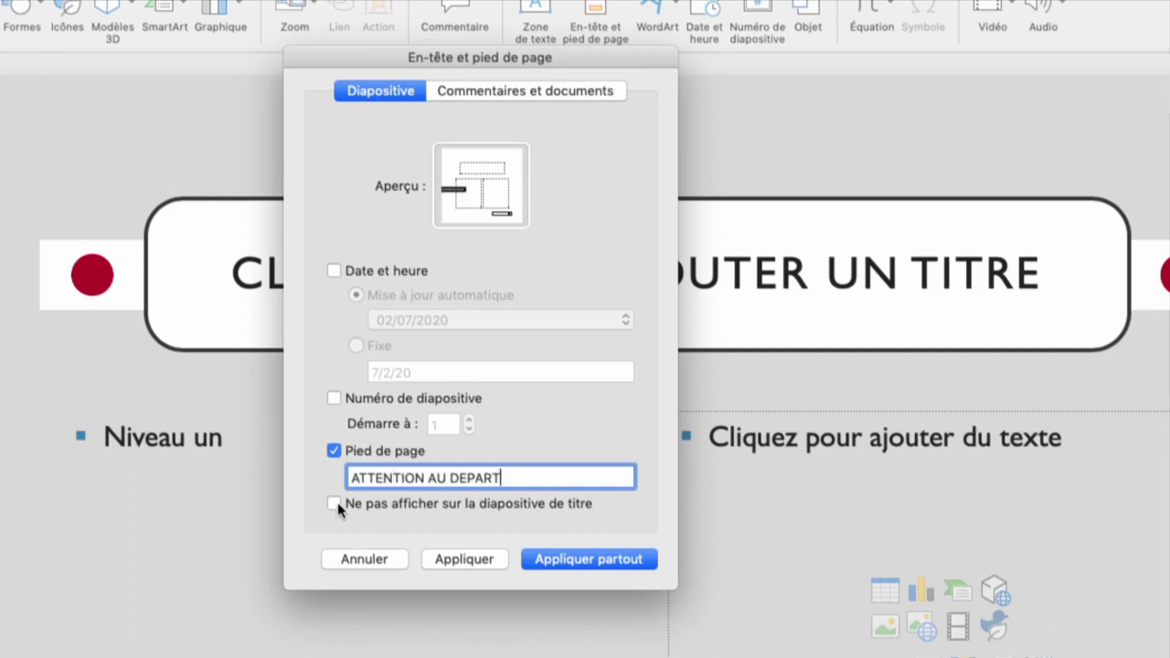
click(335, 504)
click(334, 398)
click(595, 558)
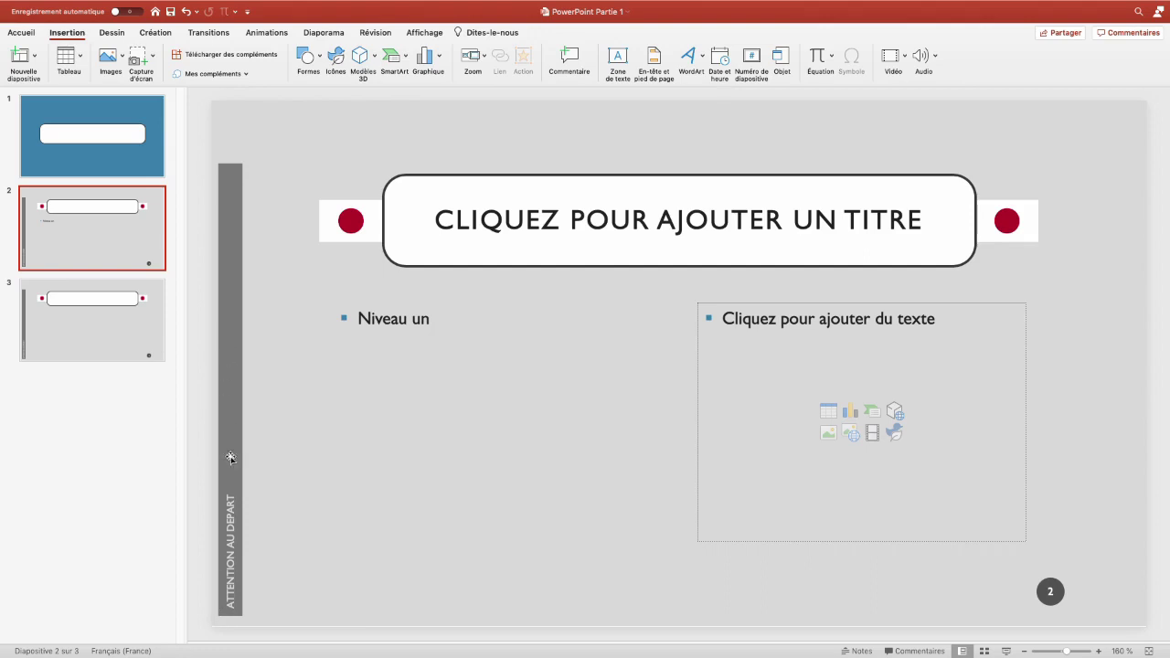
click(111, 353)
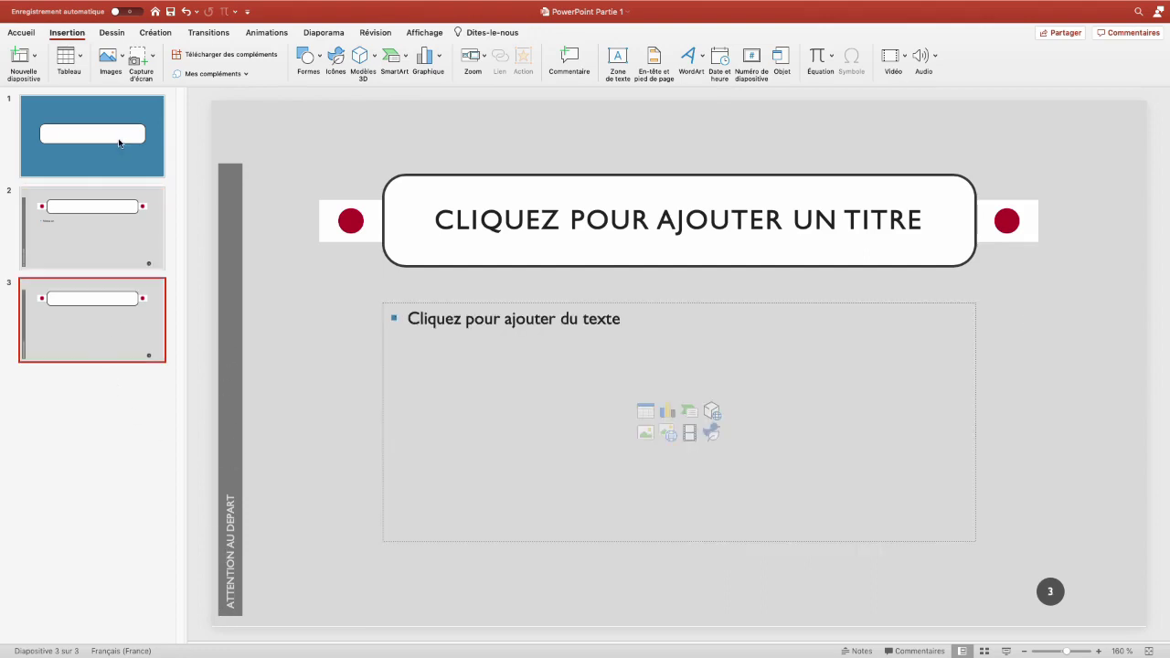
click(117, 144)
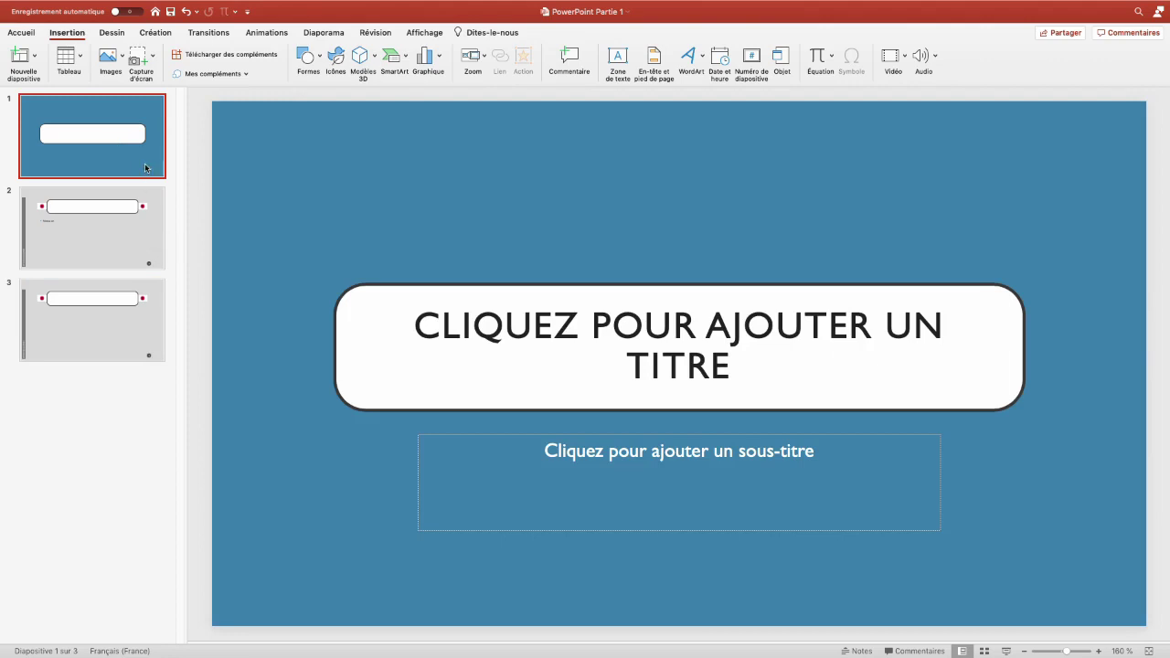
click(138, 245)
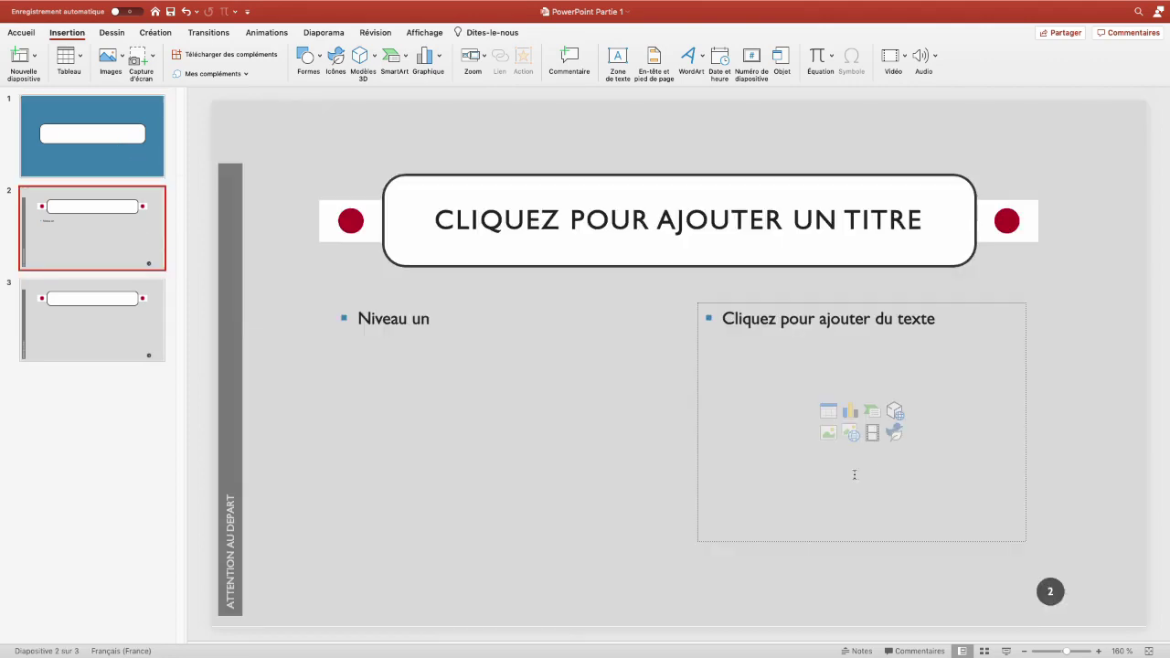
scroll(1065, 589, down, 1)
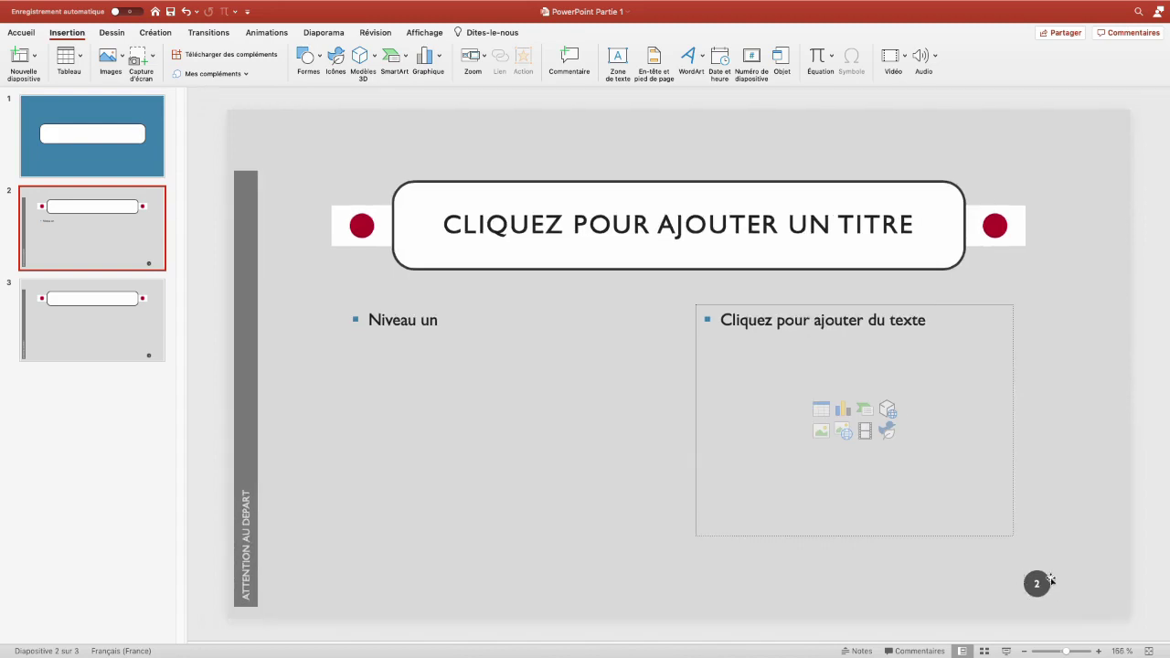
click(425, 33)
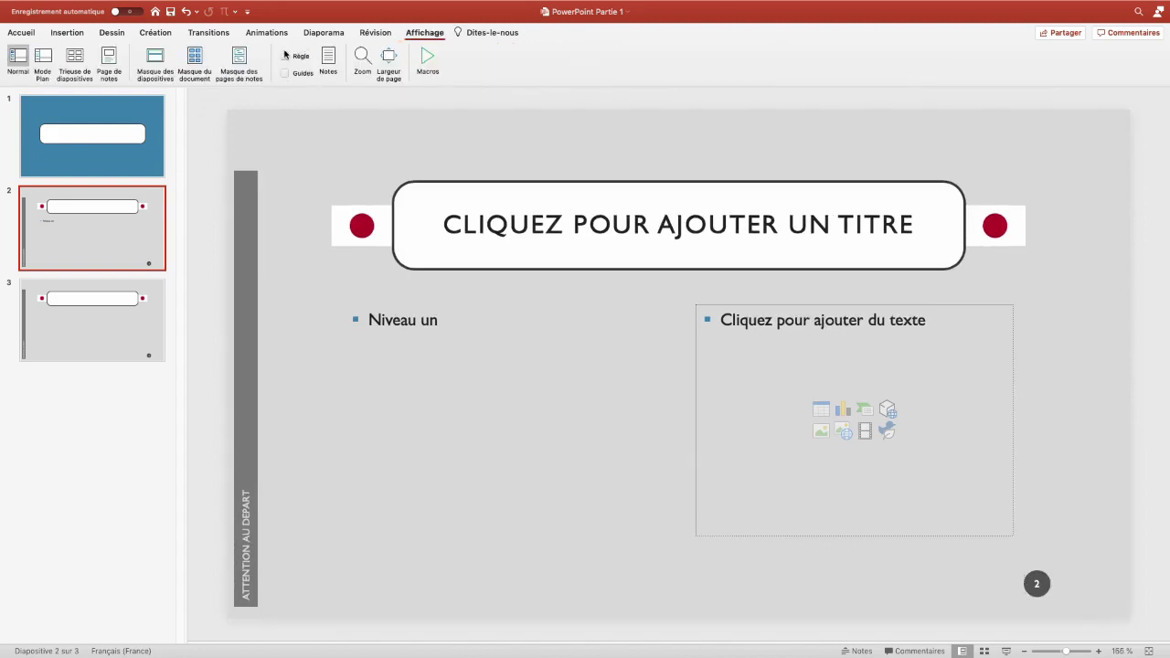
In the slide master, move the slide-number circle up to the middle of the right edge.
click(157, 56)
click(114, 159)
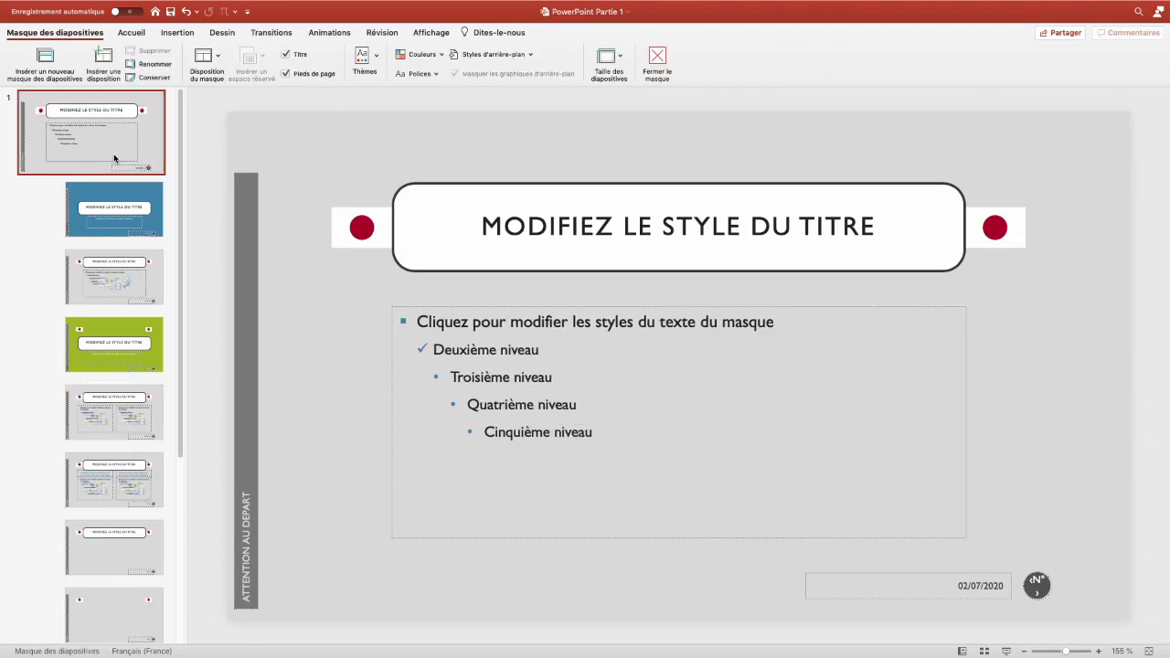
click(1047, 584)
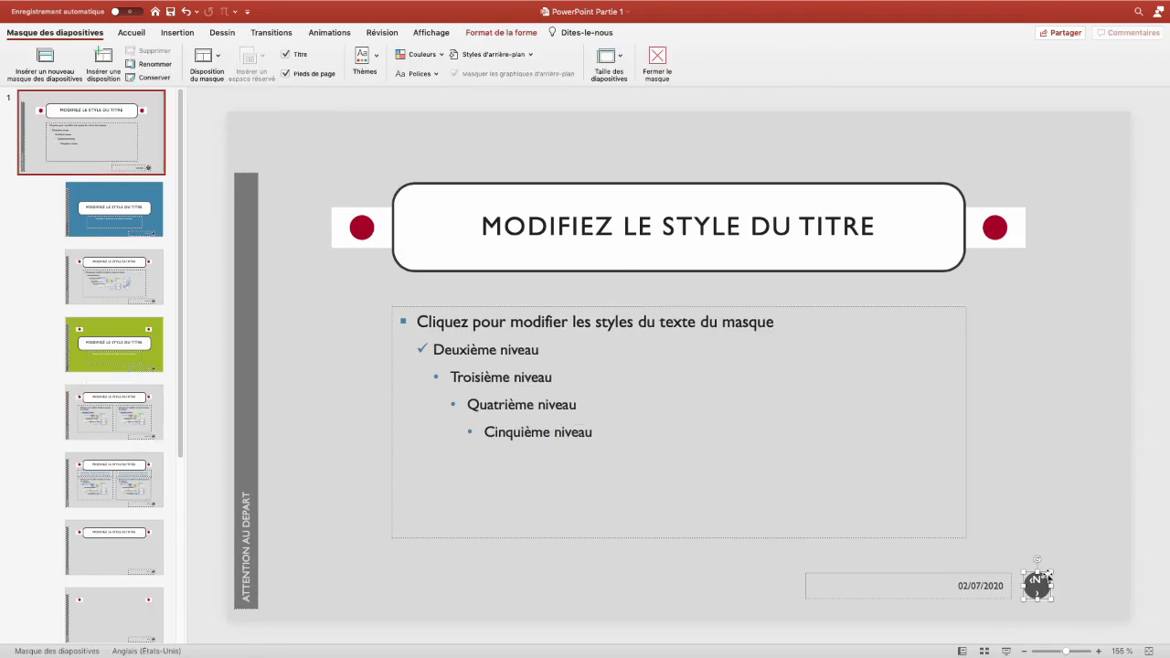
mouse_move(1055, 581)
mouse_down()
mouse_move(1101, 202)
mouse_move(1104, 391)
mouse_up()
Raise the slide-number font to 18 pt and enlarge its circle.
click(133, 33)
click(376, 55)
click(375, 55)
click(376, 55)
click(376, 54)
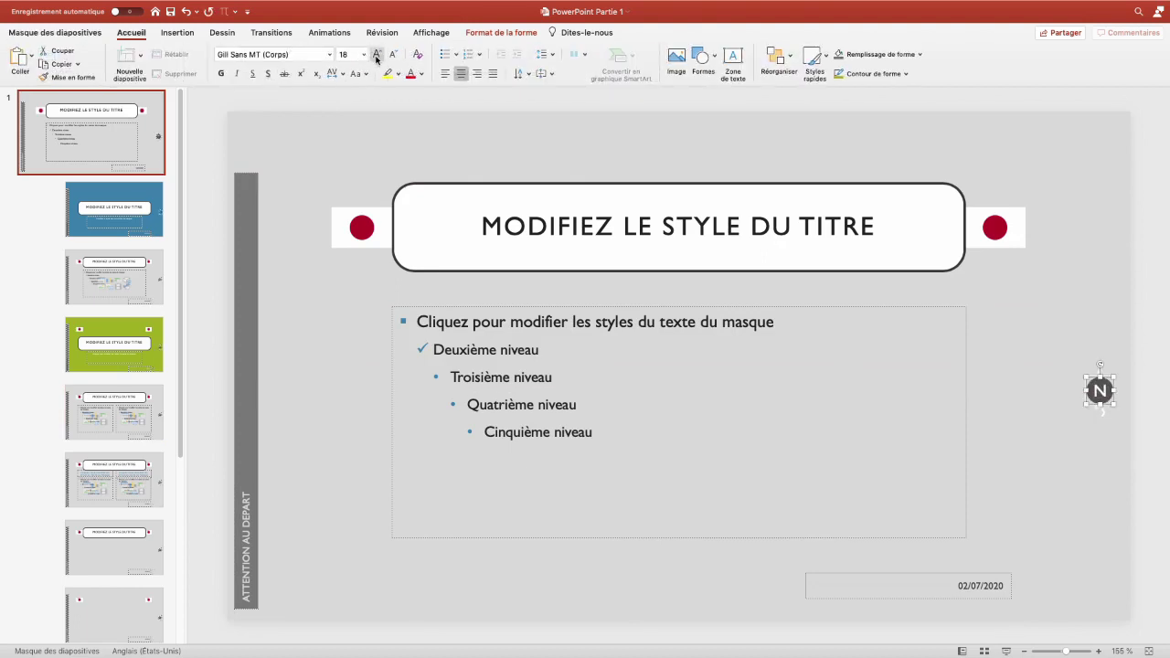
drag(1087, 406, 1069, 423)
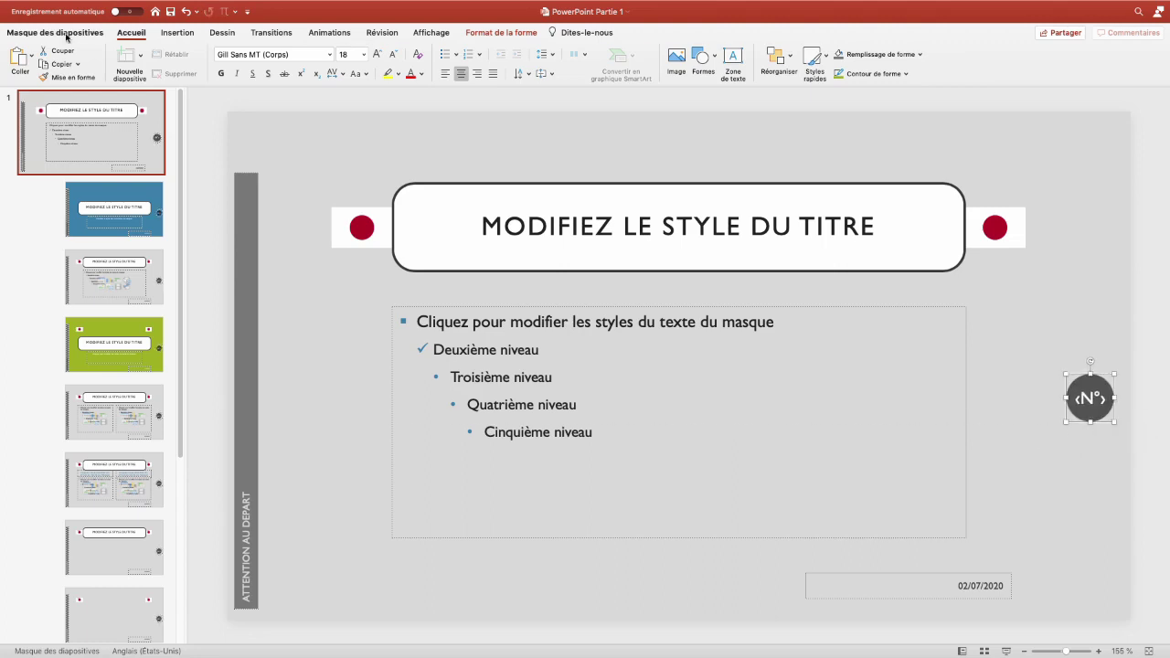
click(65, 37)
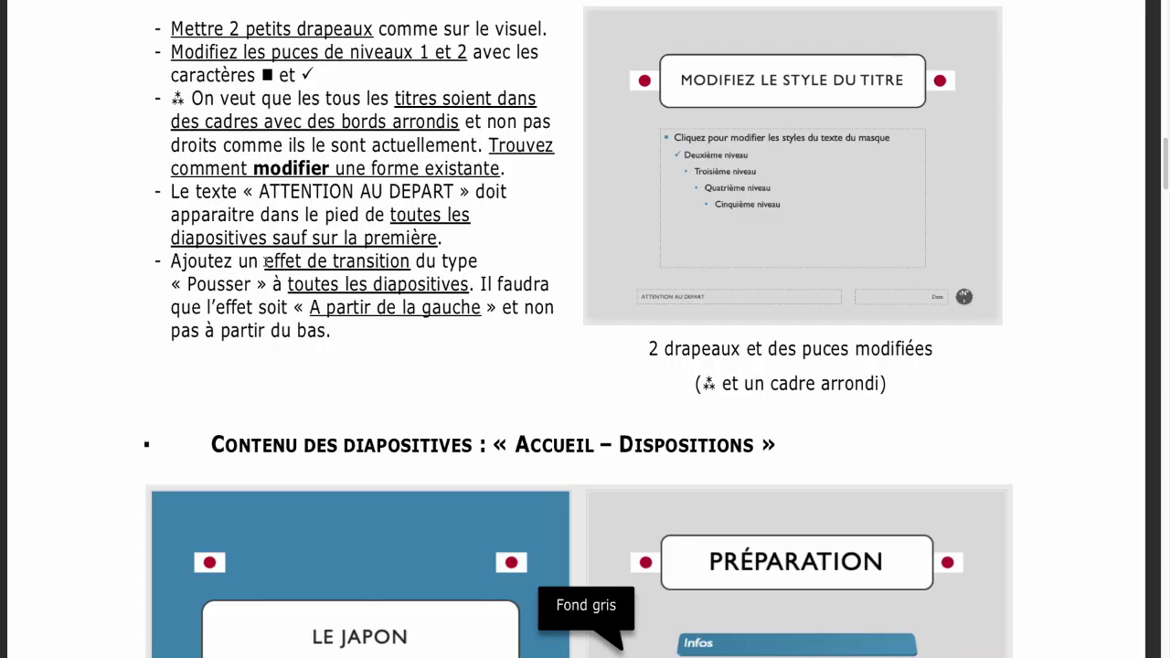
In the requirement document, highlight the transition line, the word 'Pousser' and 'A partir de la gauche'.
drag(265, 262, 411, 262)
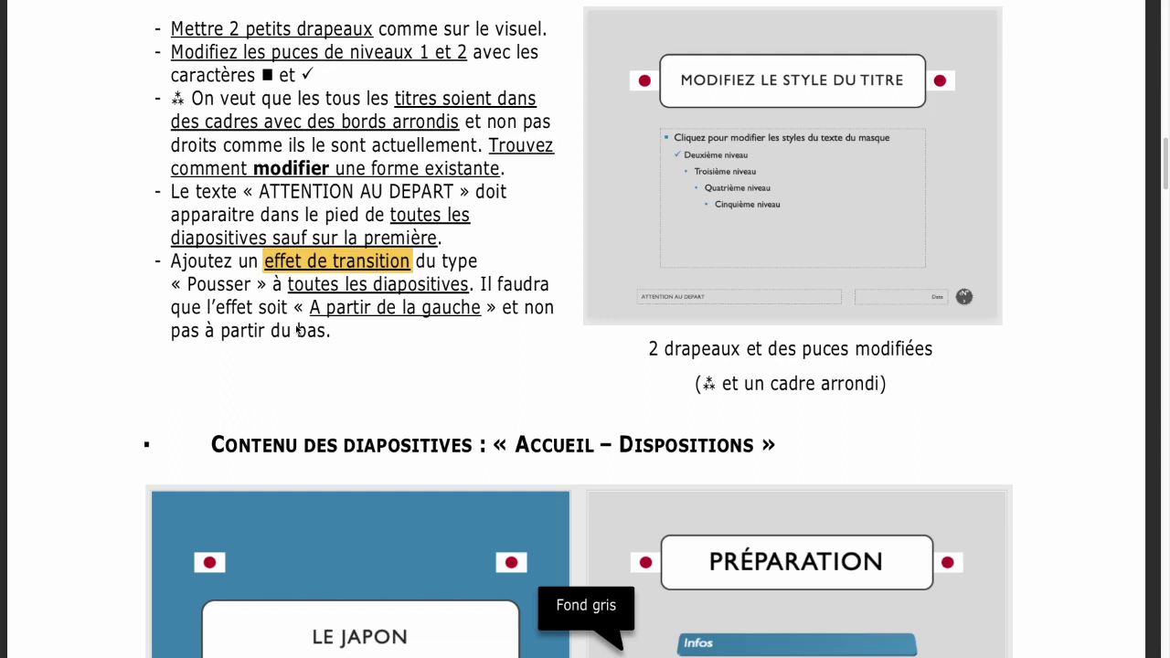
double_click(216, 286)
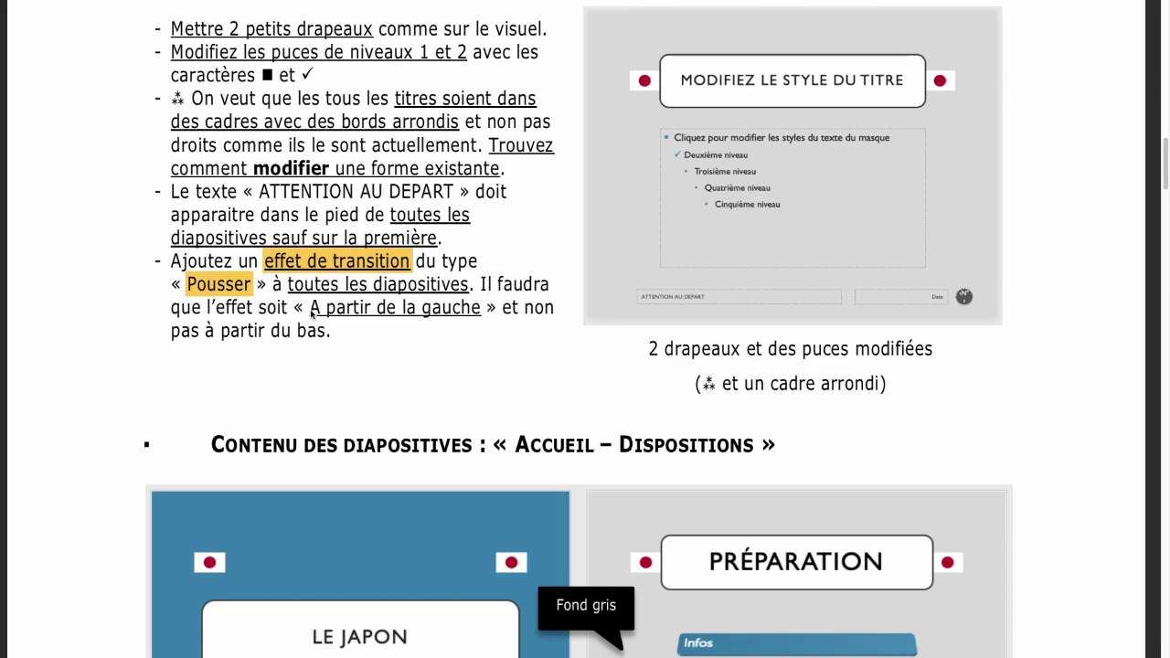
drag(313, 312, 483, 314)
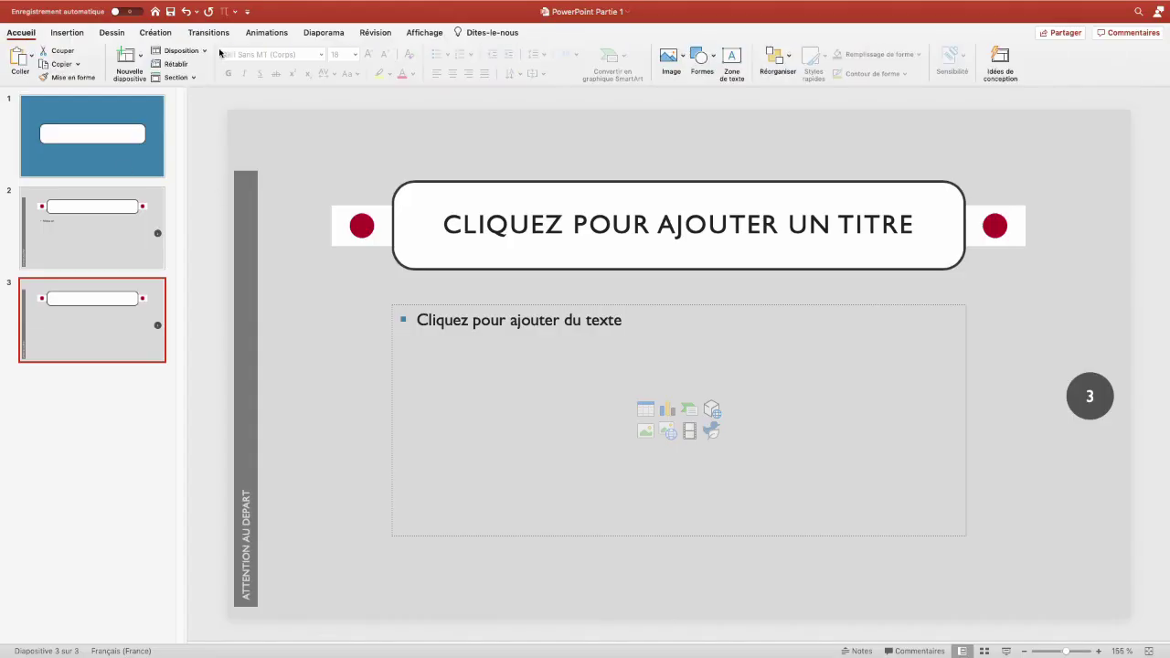
Give slide 3 the Pousser transition with the 'A partir de la gauche' effect option.
click(212, 33)
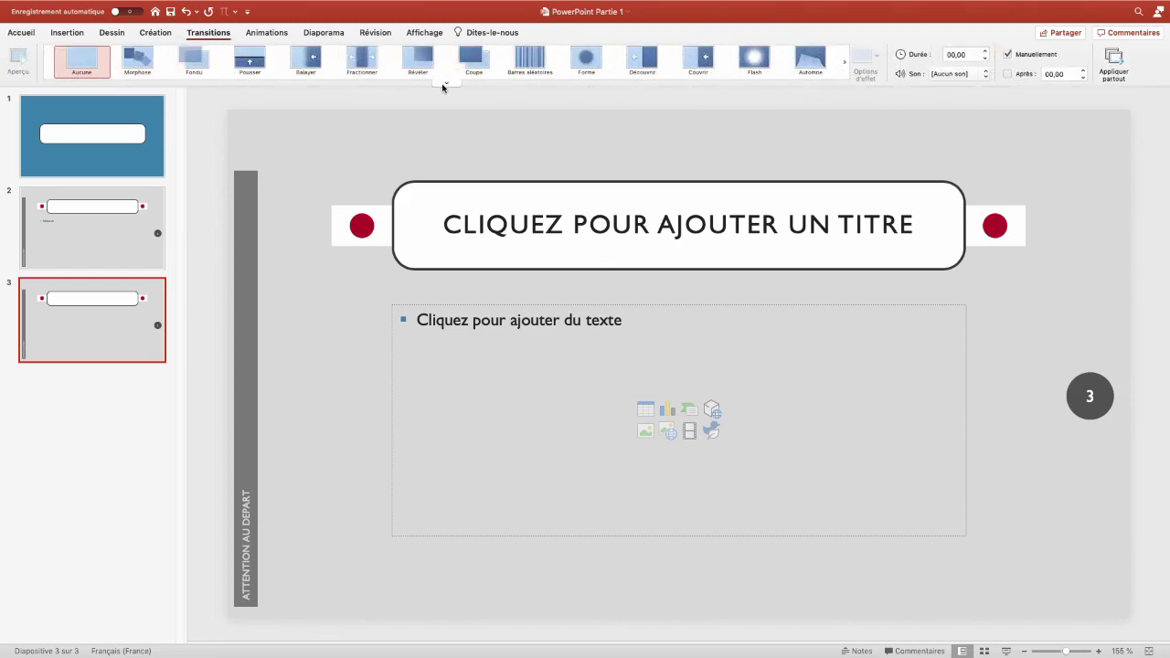
click(448, 86)
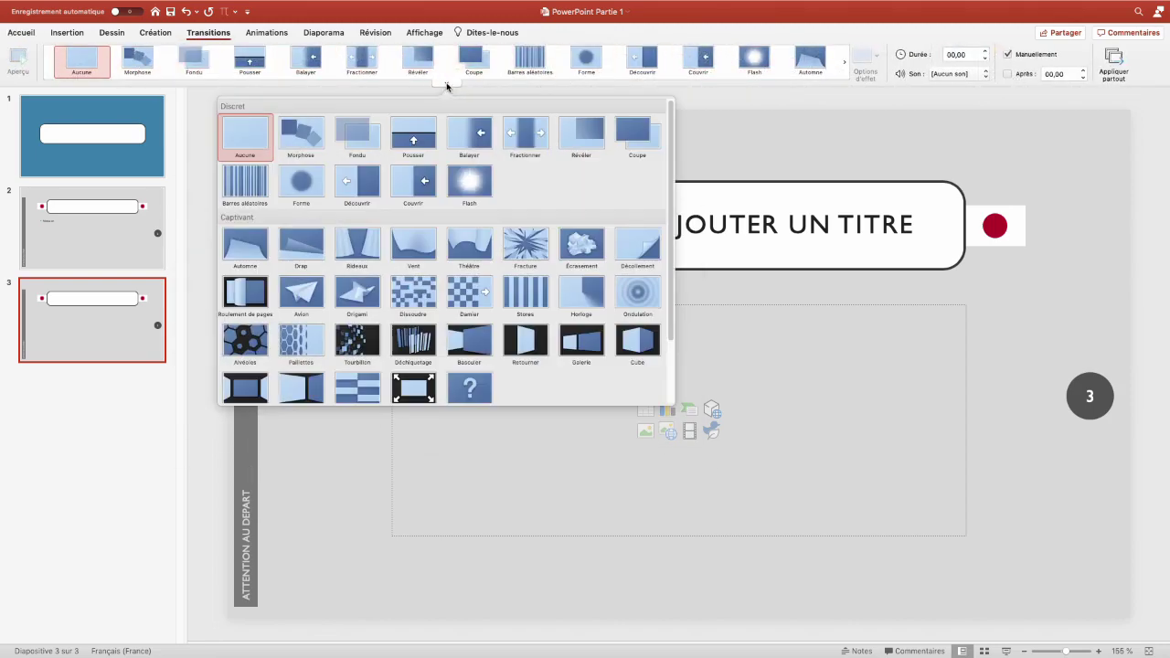
click(304, 294)
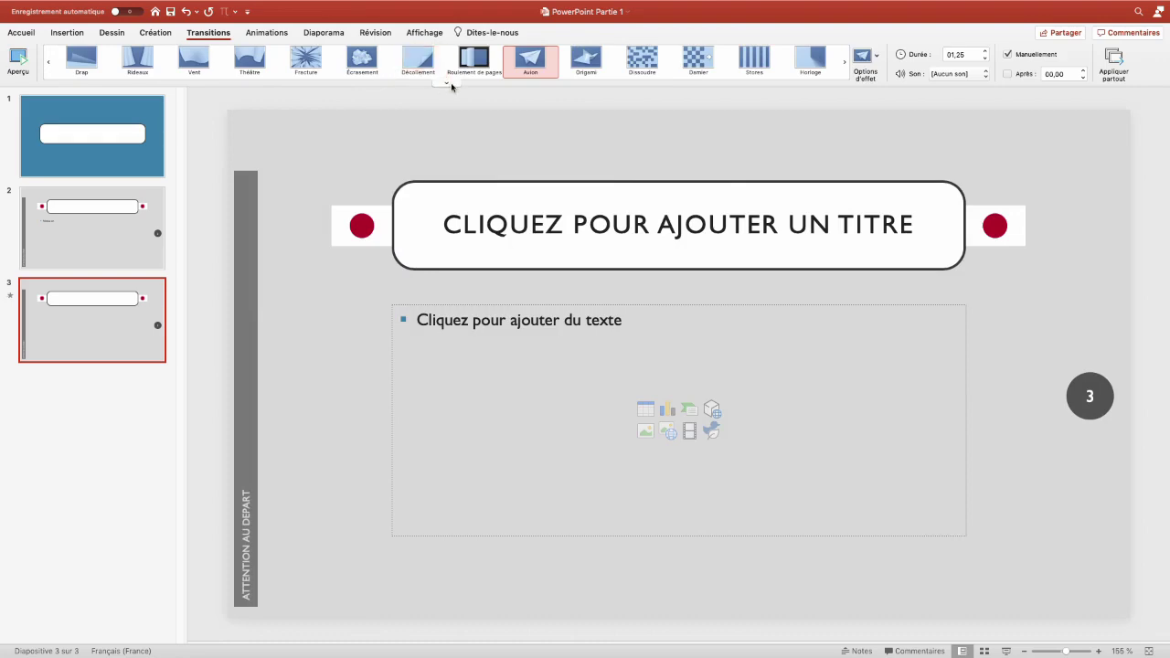
click(447, 83)
click(412, 143)
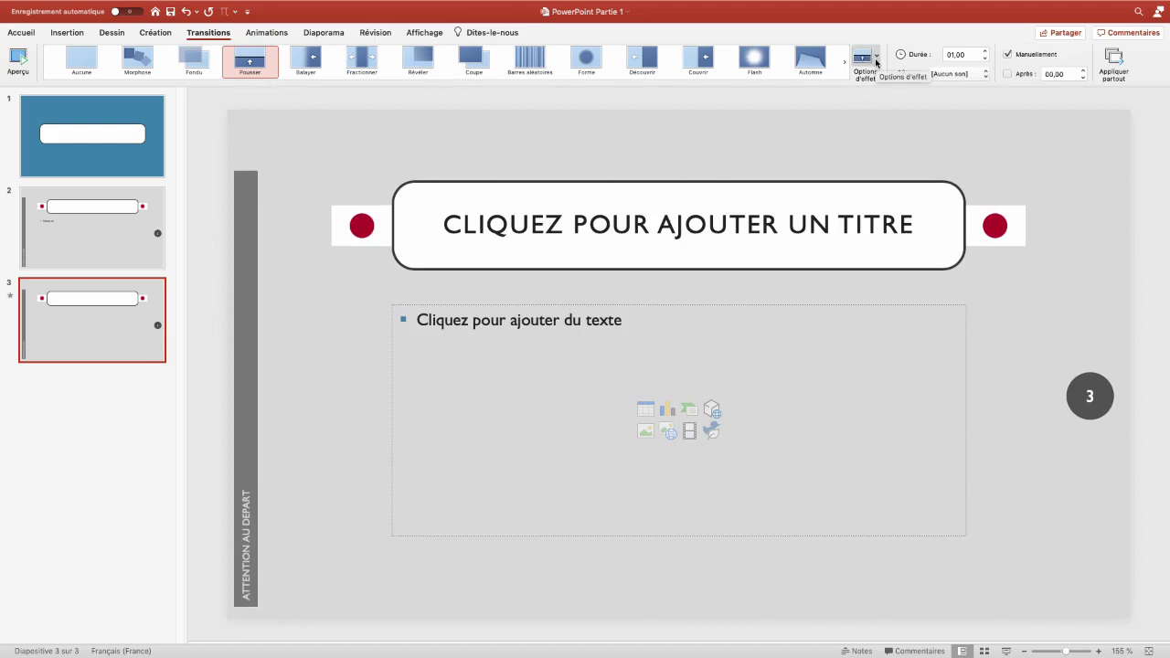
click(876, 62)
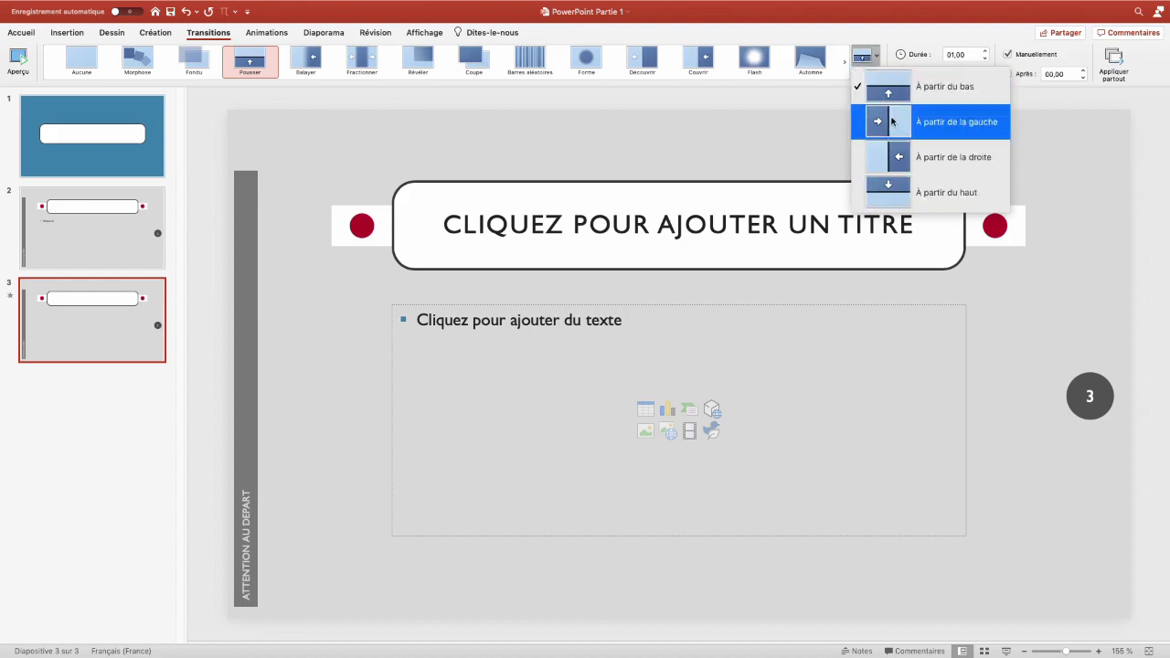
click(892, 124)
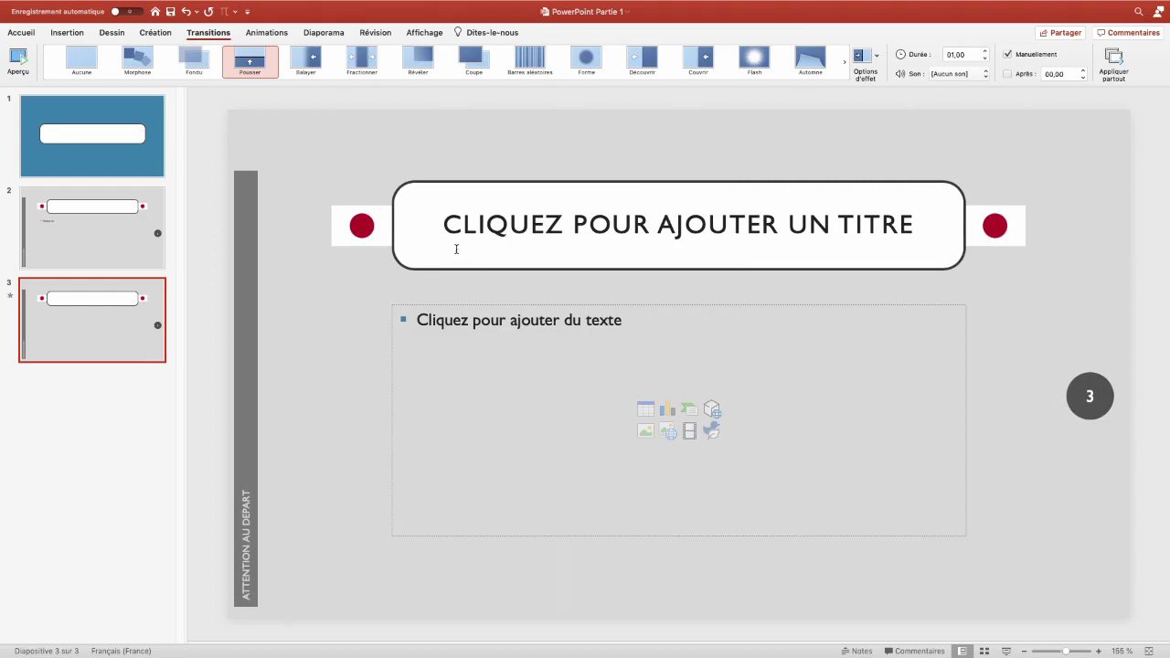
Preview the Flash and Forme transitions and Forme's effect options, then switch to slide 2.
click(754, 61)
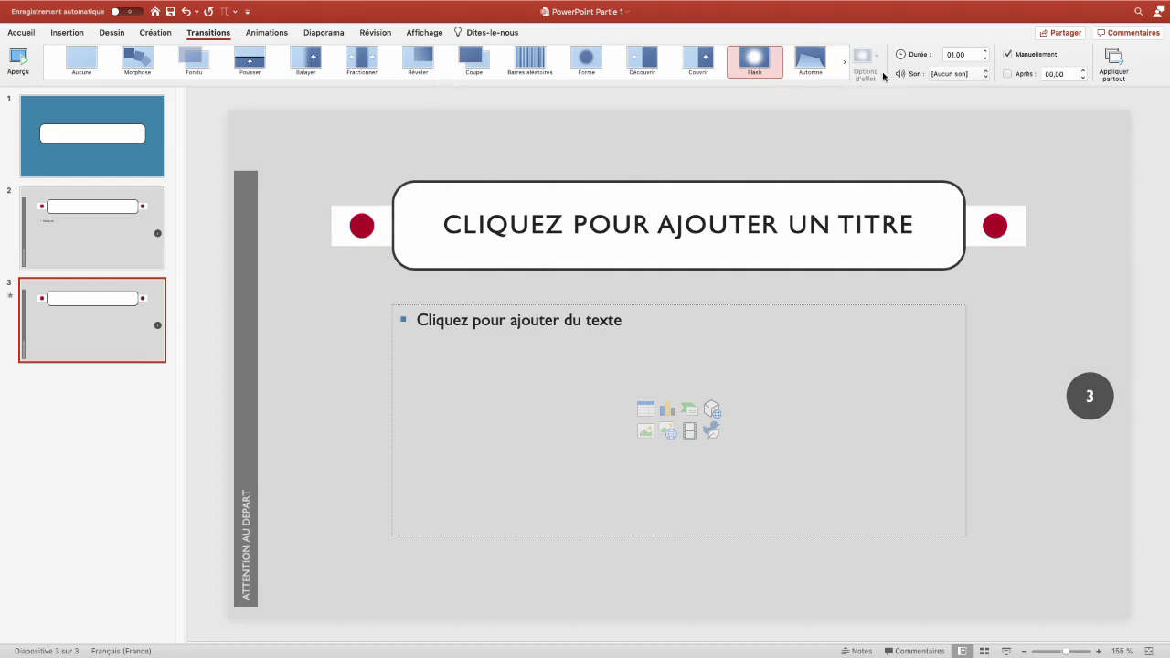
click(578, 64)
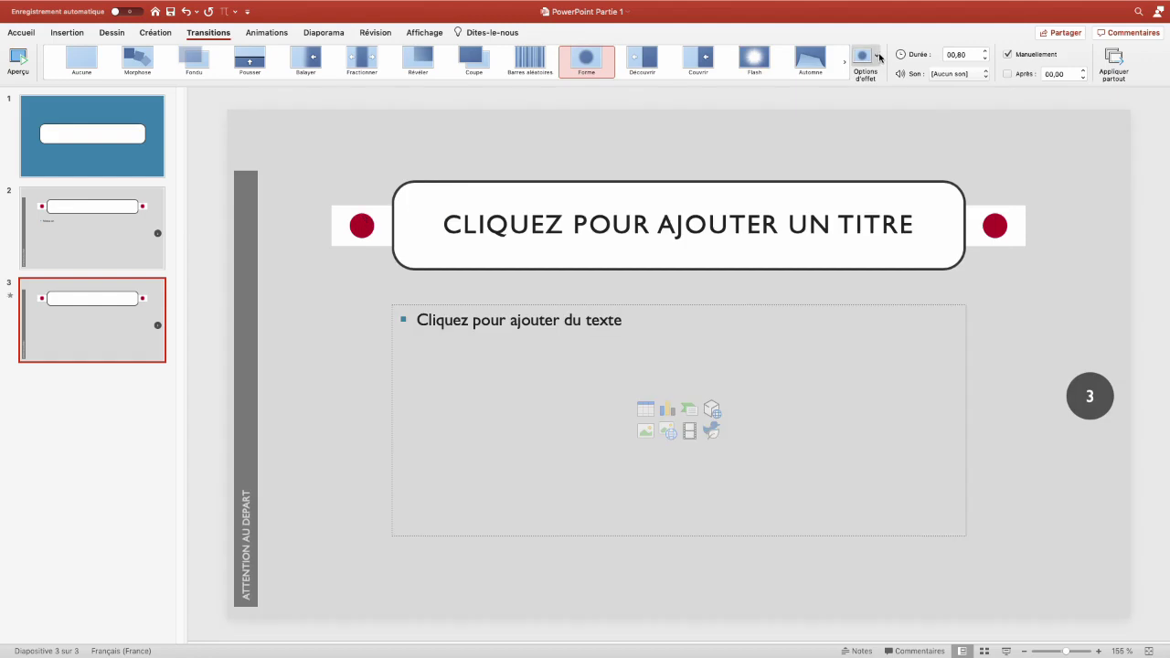
click(877, 57)
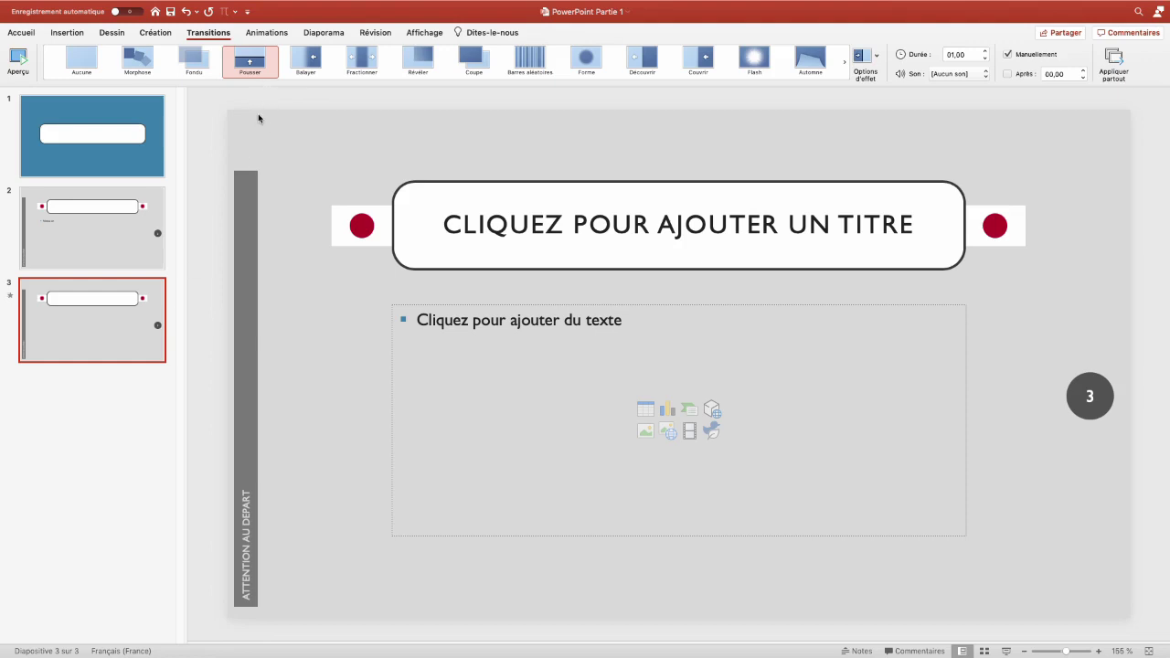
click(132, 239)
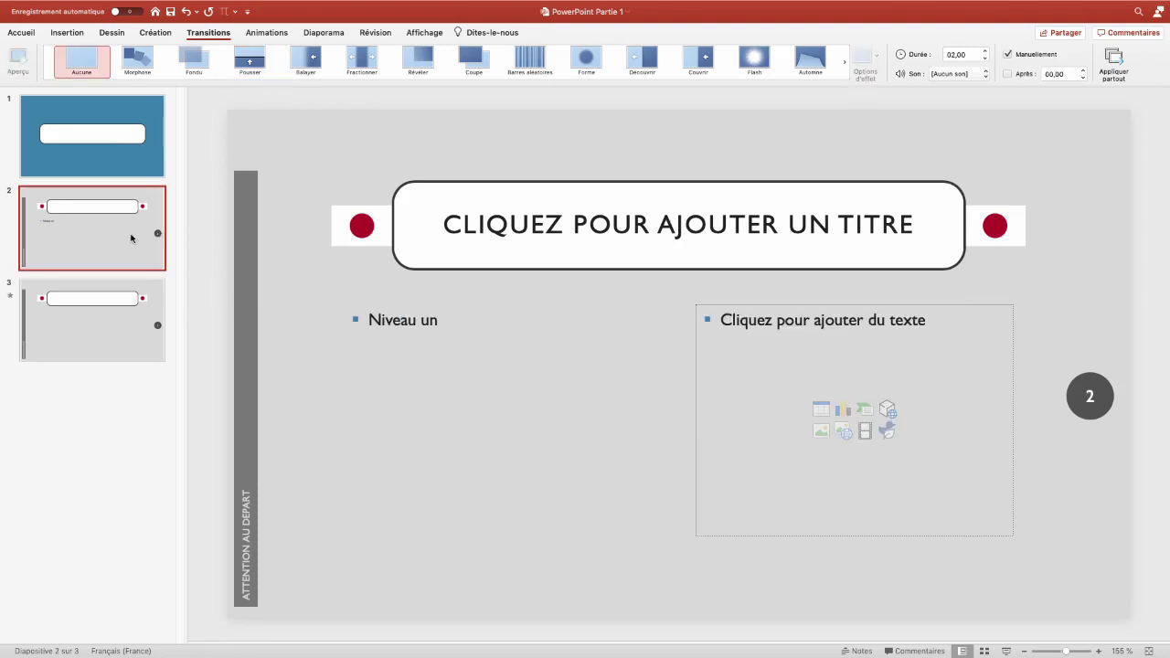
Step through slides 3, 2 and 1 to confirm each now carries the Pousser transition.
click(118, 314)
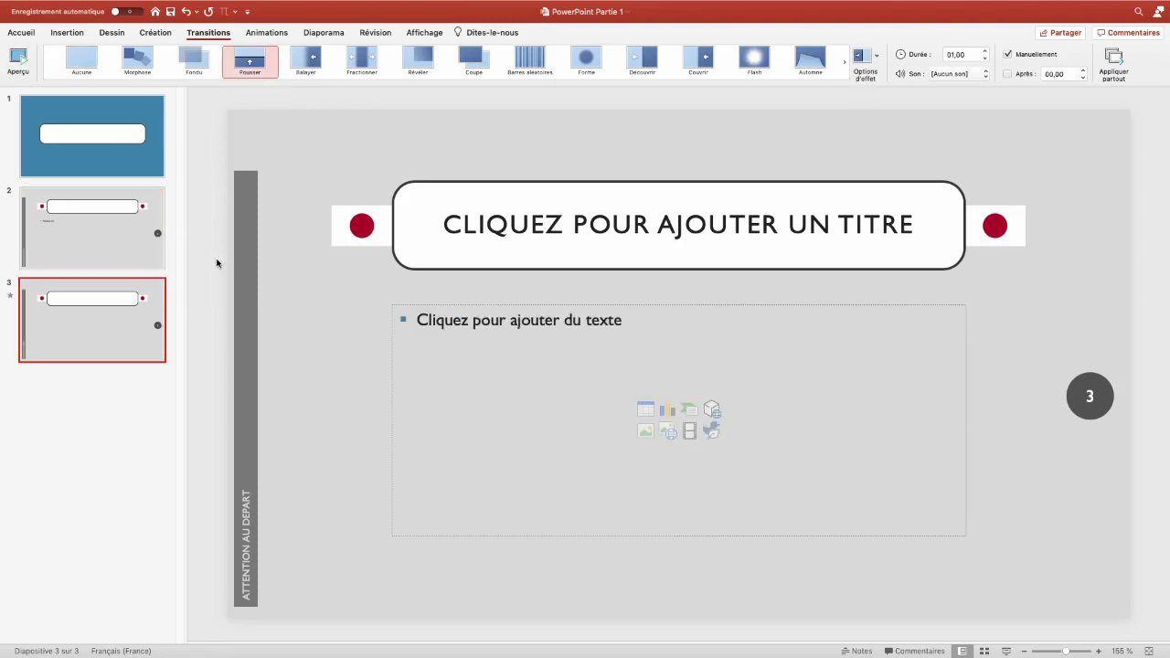
click(147, 229)
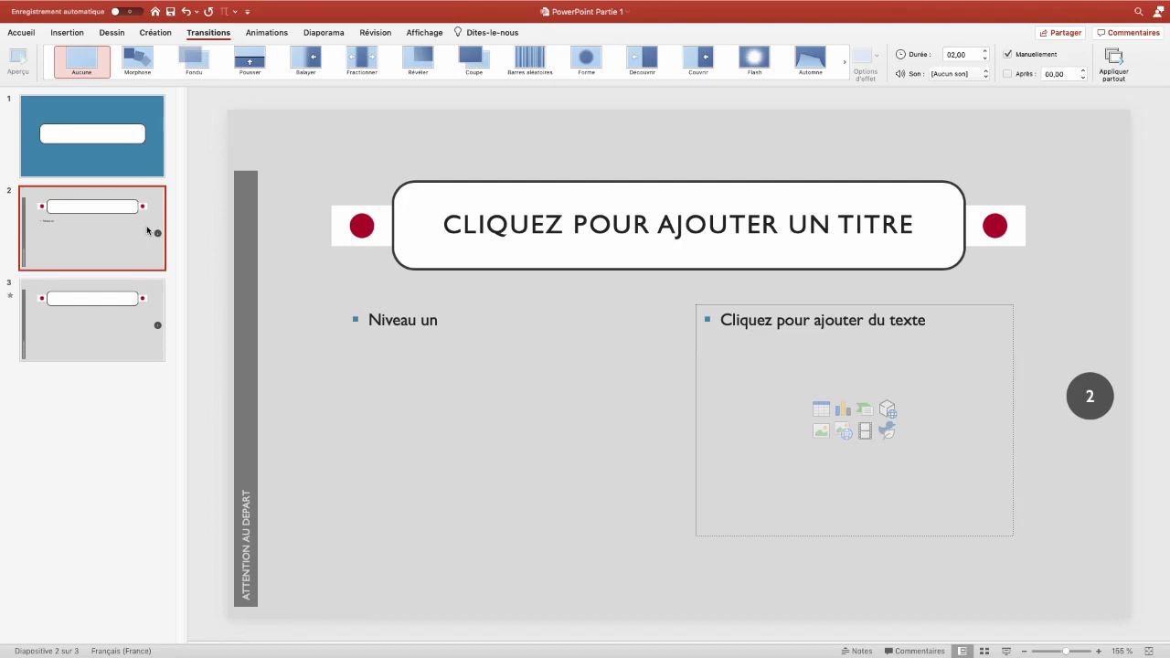
click(132, 152)
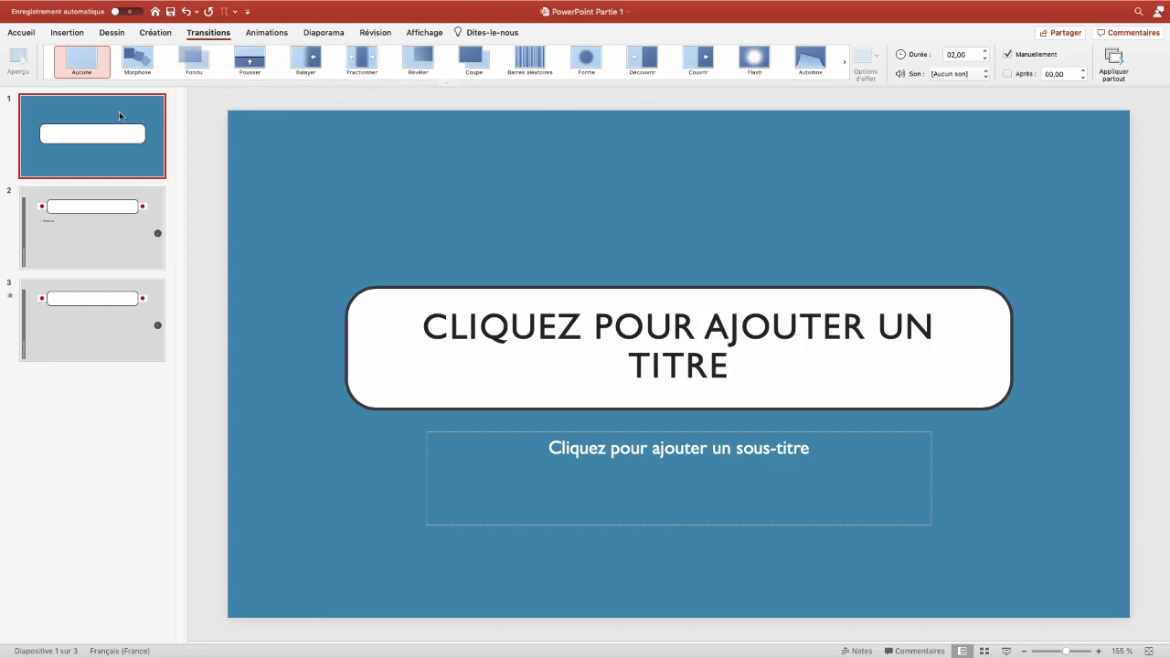
click(112, 306)
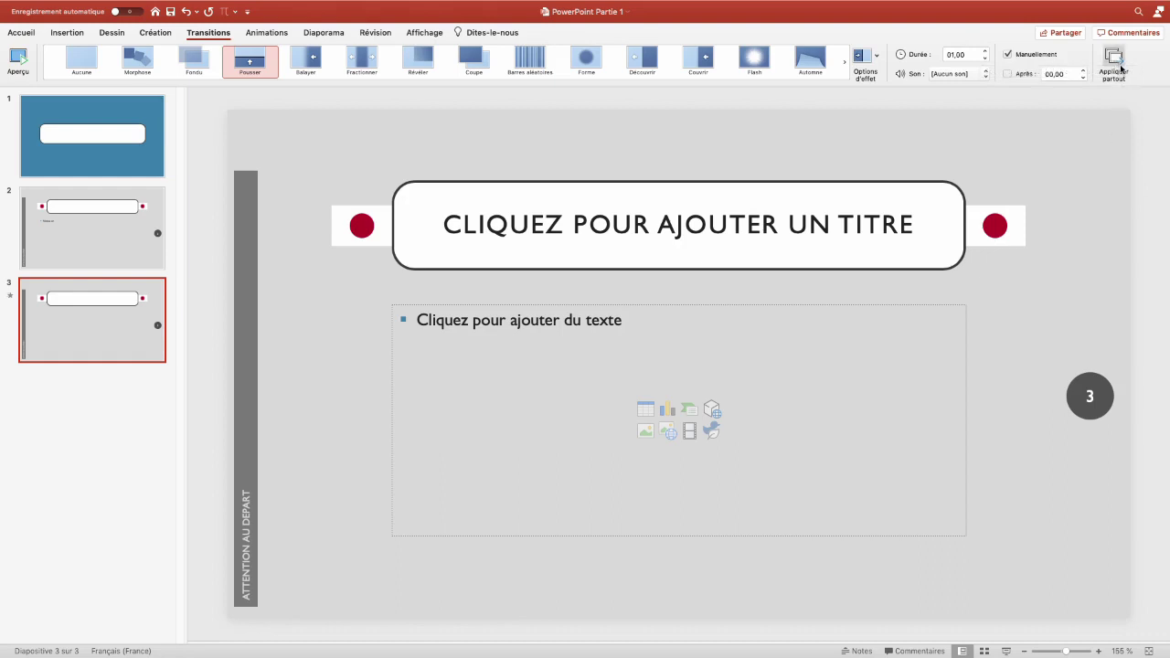
click(92, 244)
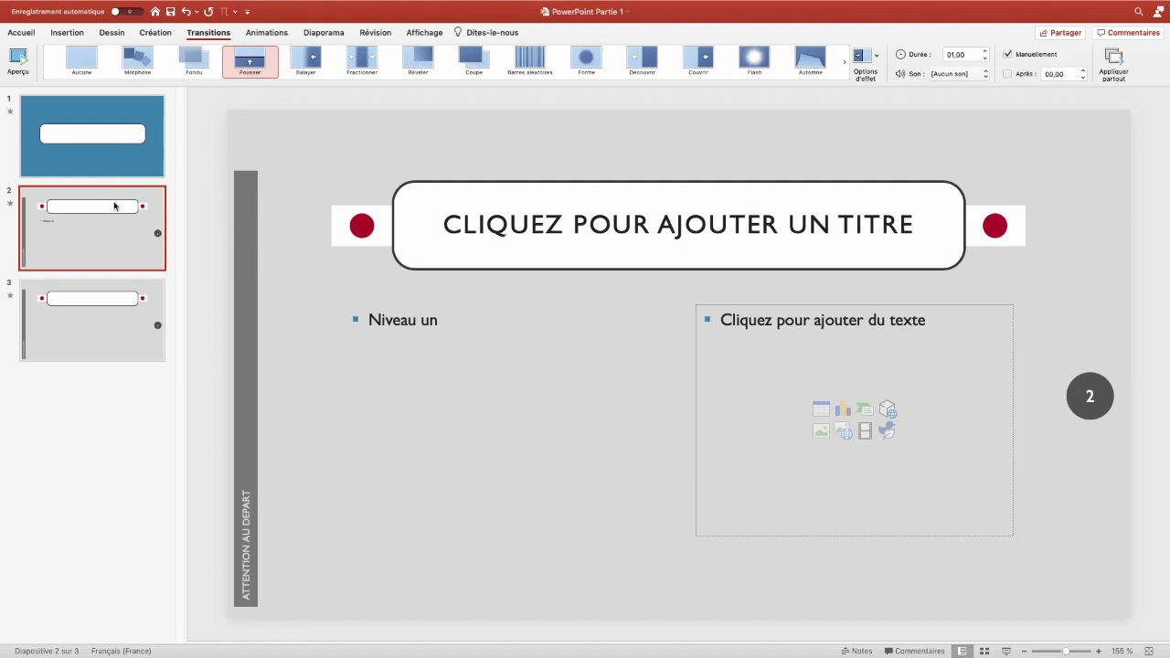
click(118, 142)
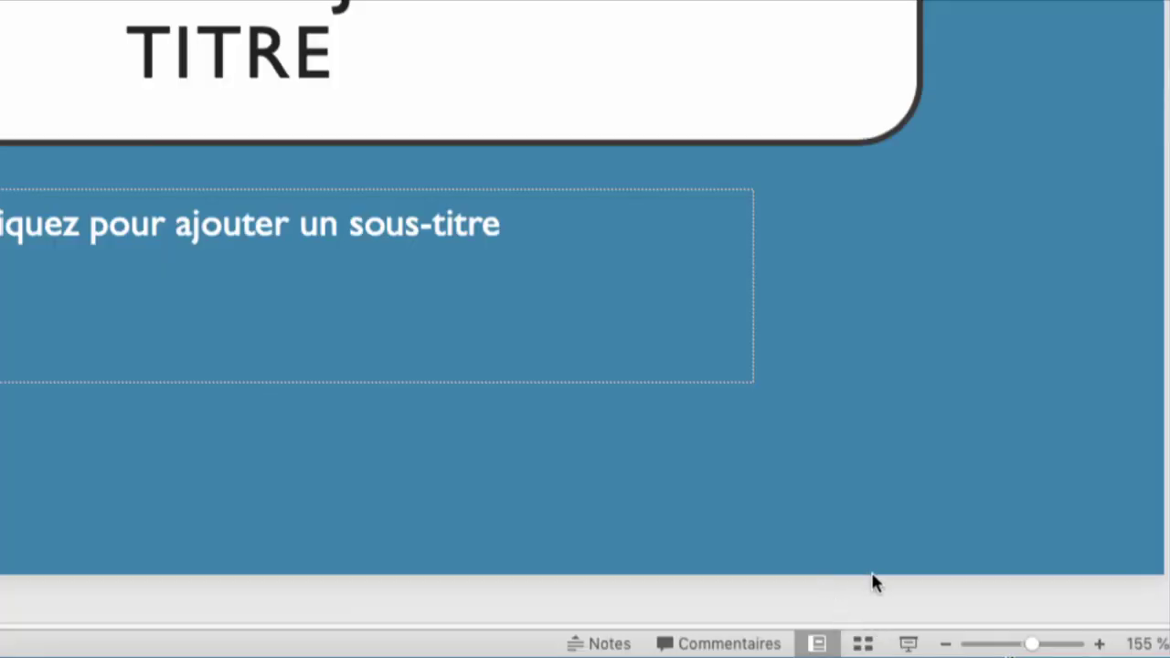
Start the slideshow and advance through LE JAPON, PRÉPARATION and INFOS to BILLETS.
click(922, 646)
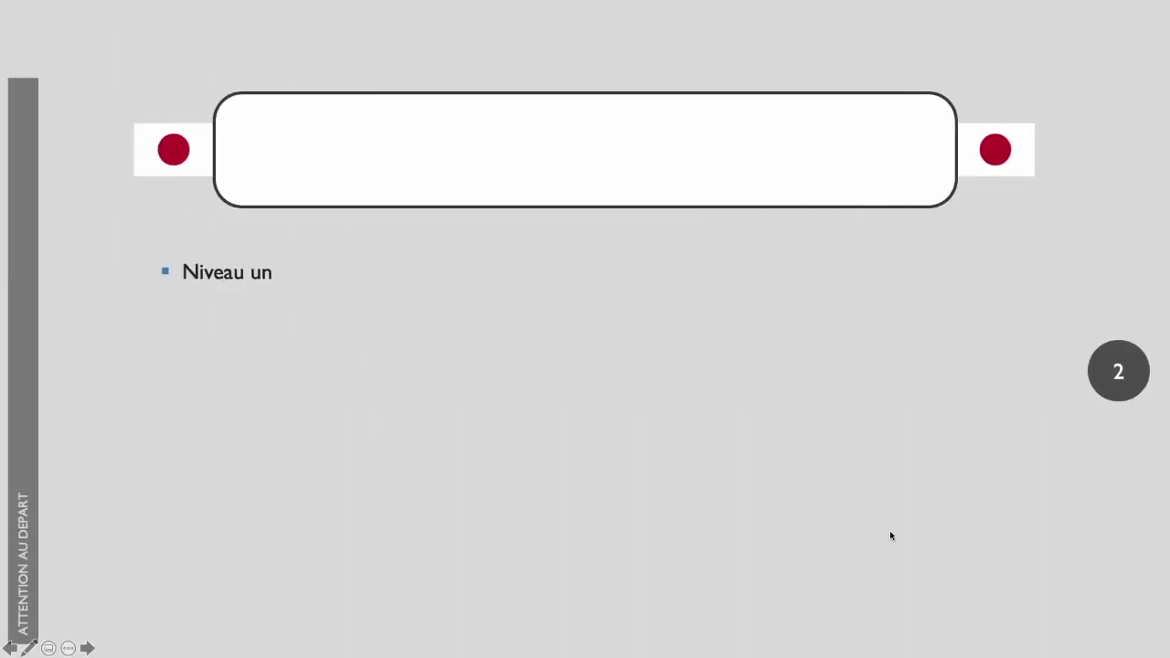
click(890, 536)
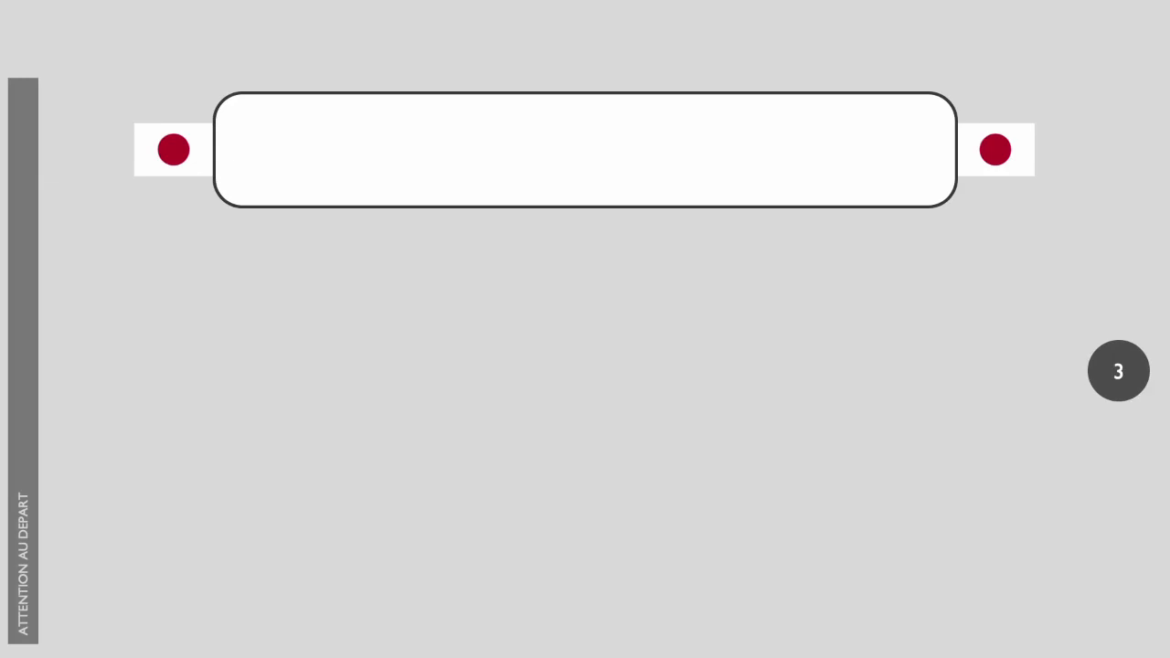
key(Right)
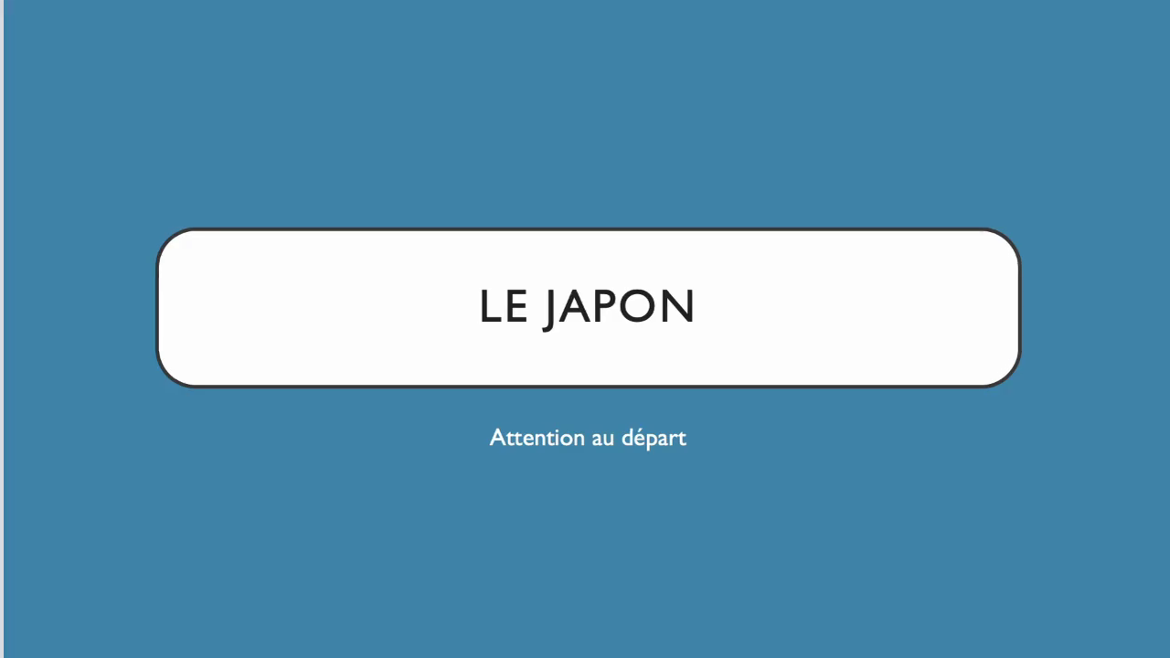
key(Right)
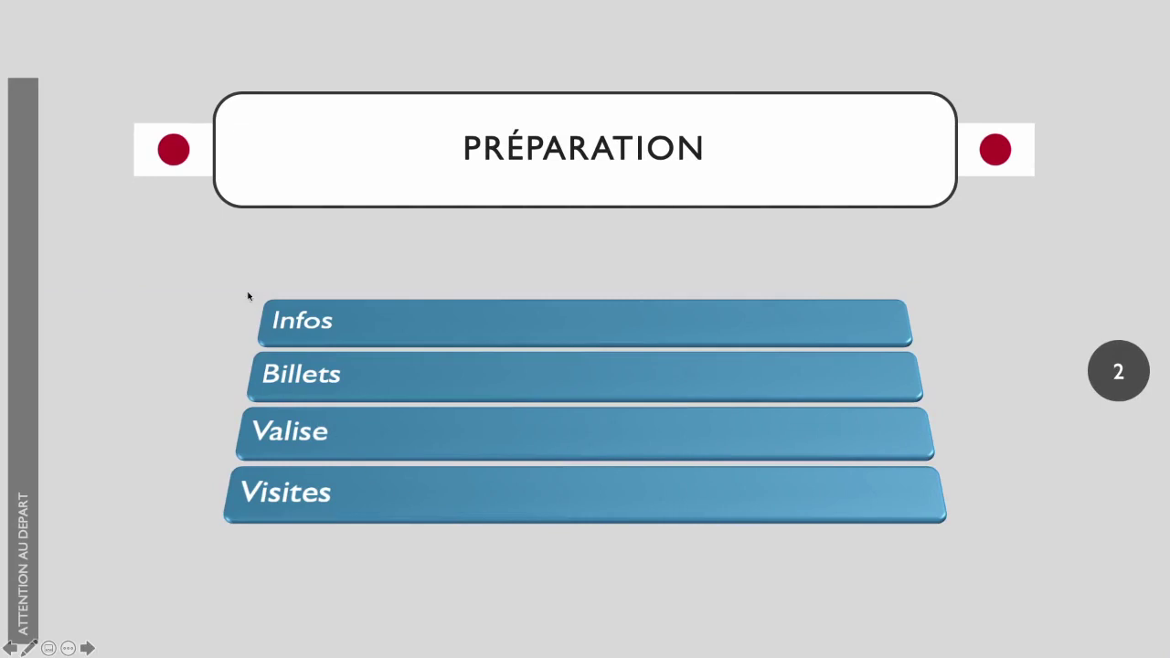
click(233, 531)
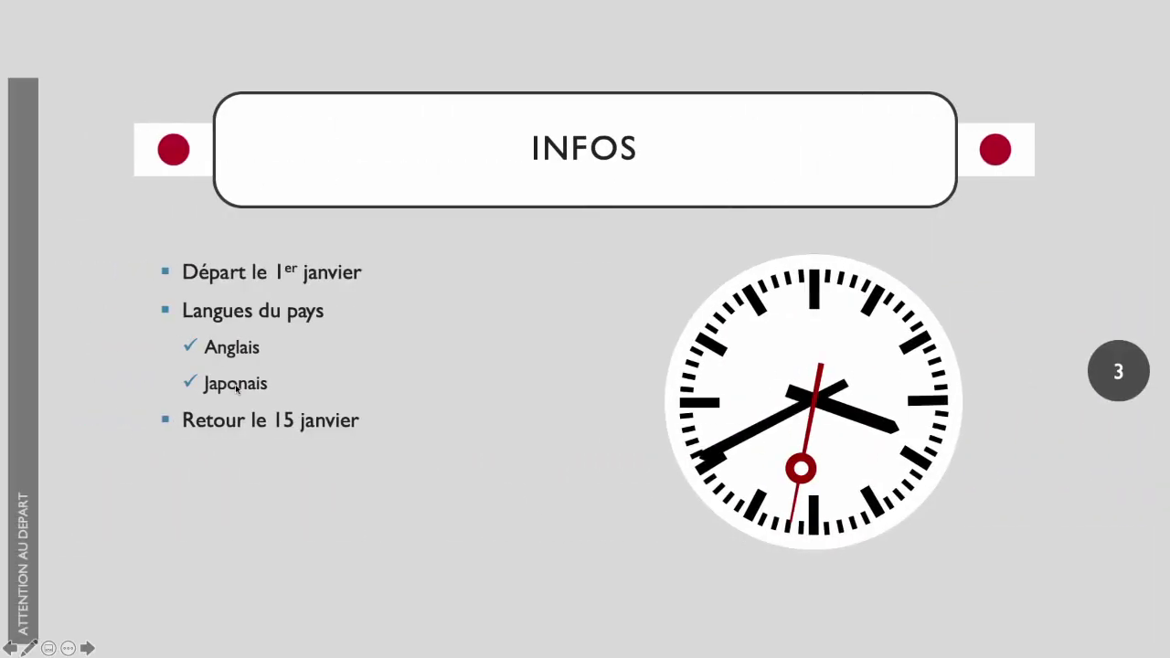
click(233, 370)
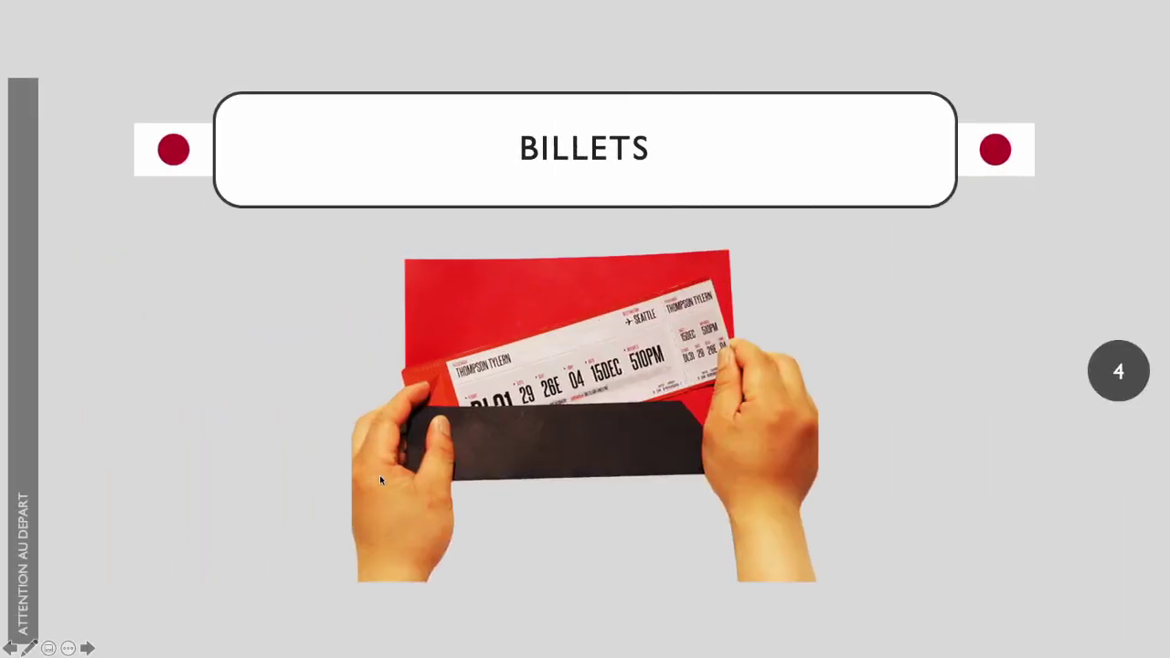
Return to the VALISE slide and reveal the passport, clothes, phone and cable pictures.
click(371, 489)
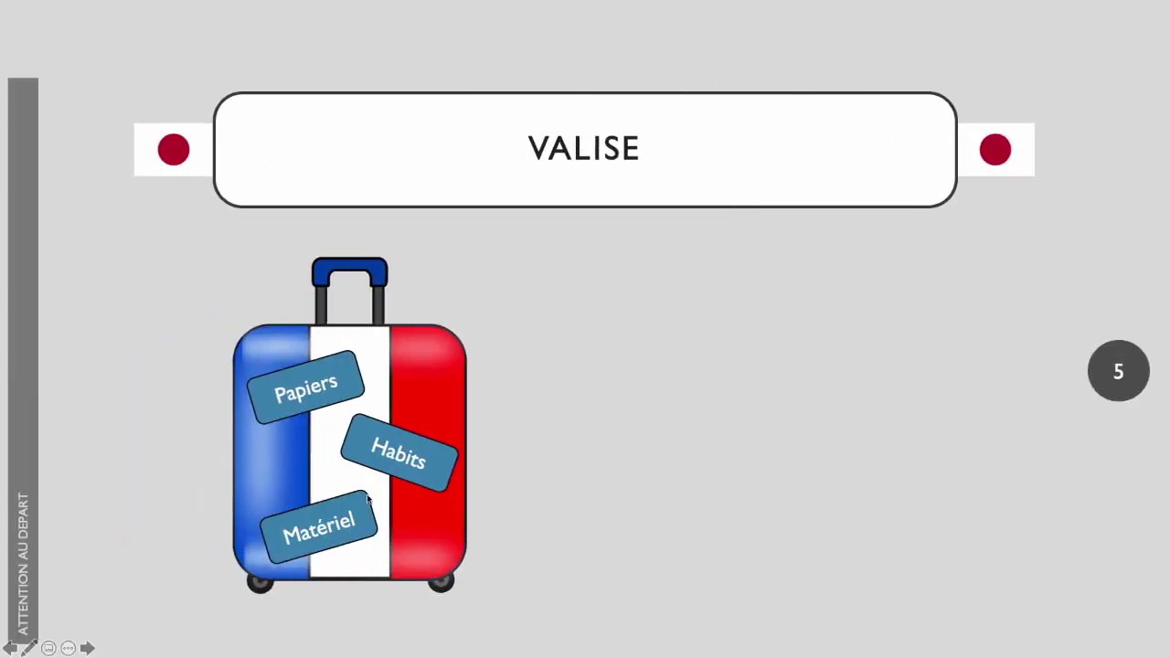
click(356, 502)
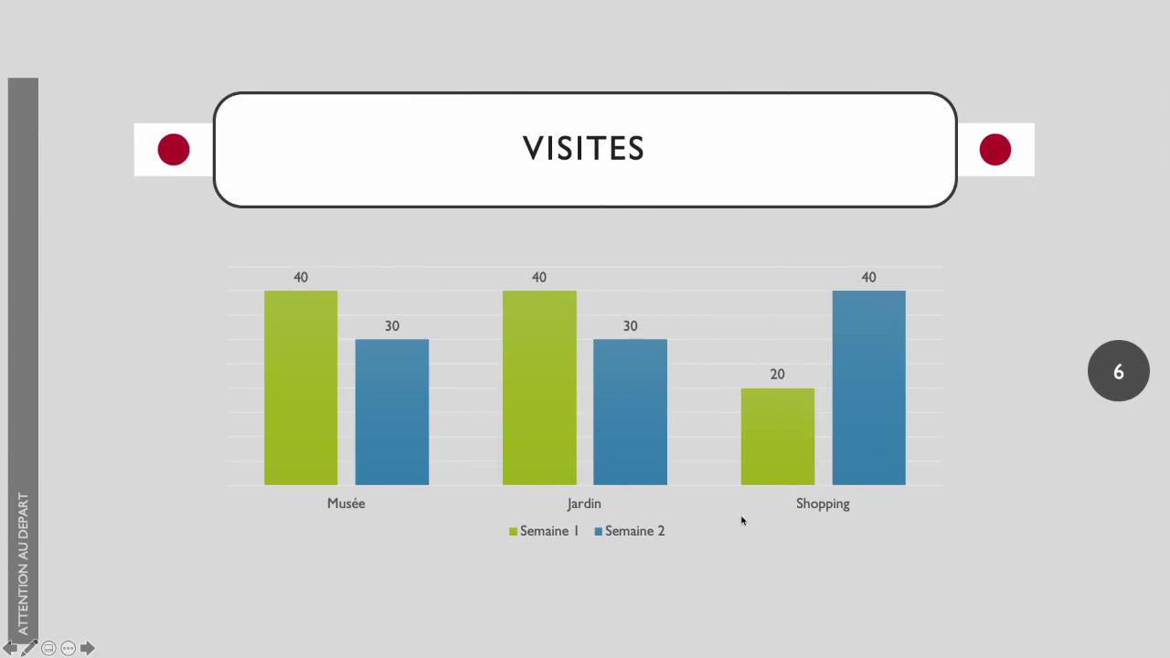
key(Left)
key(Left)
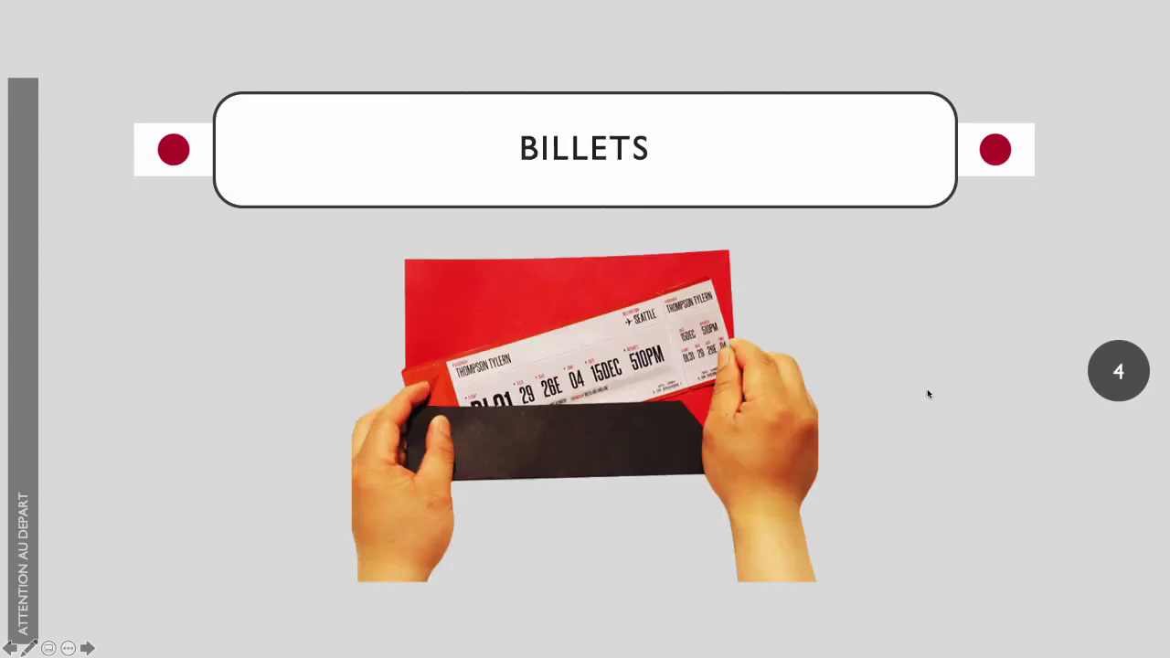
click(927, 394)
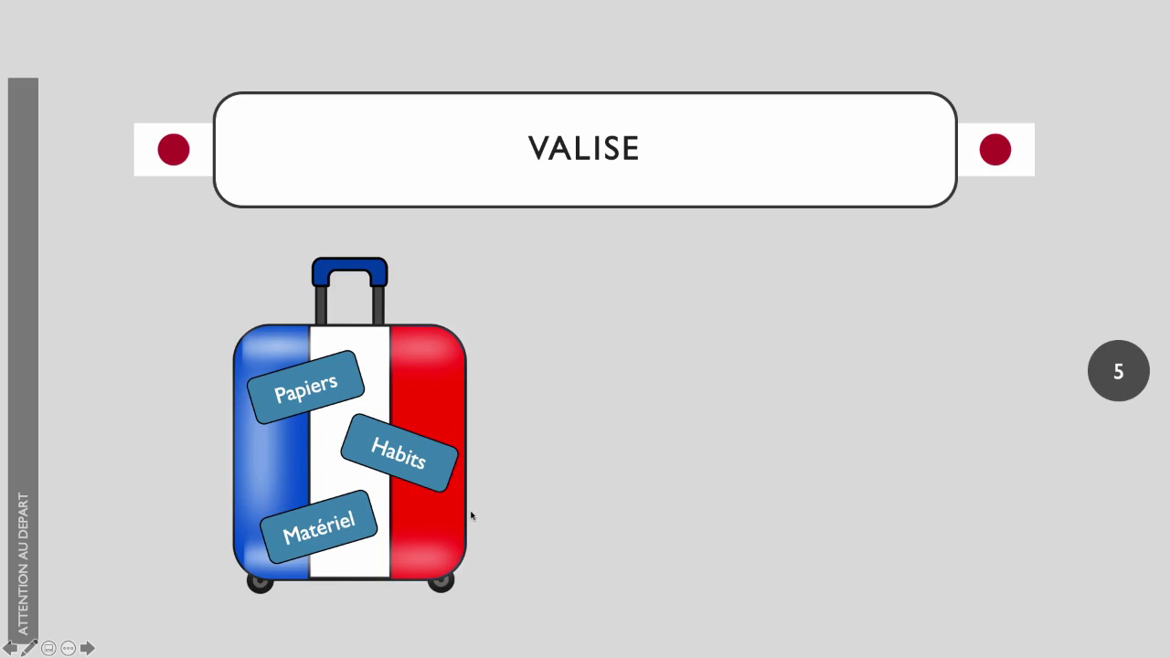
click(300, 401)
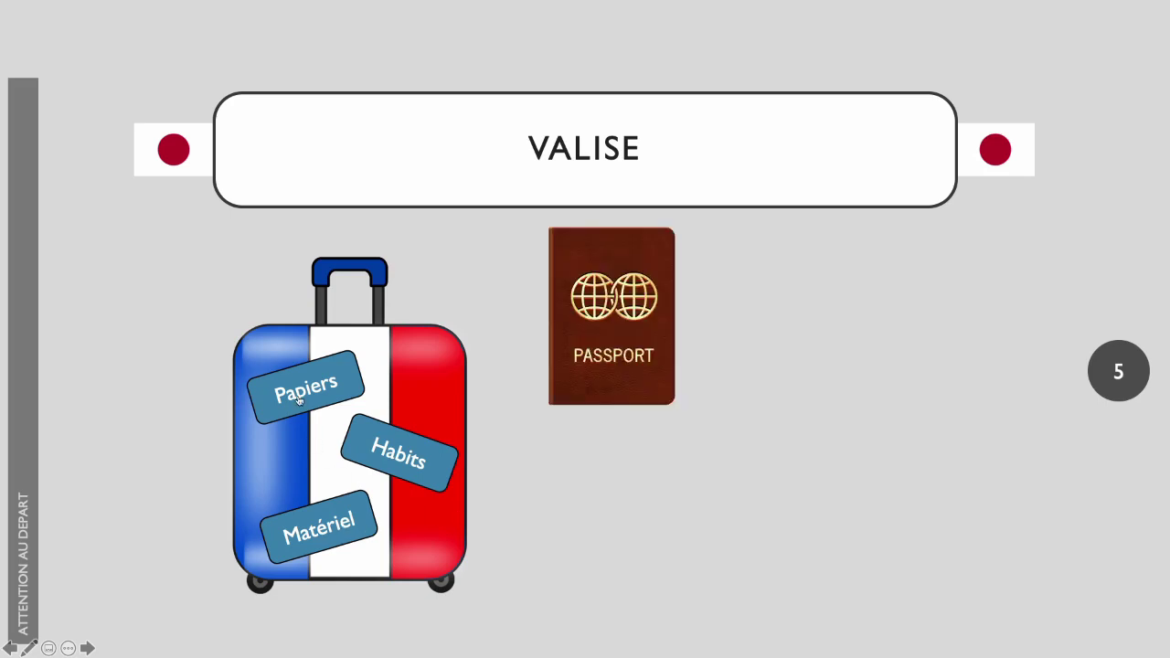
click(337, 522)
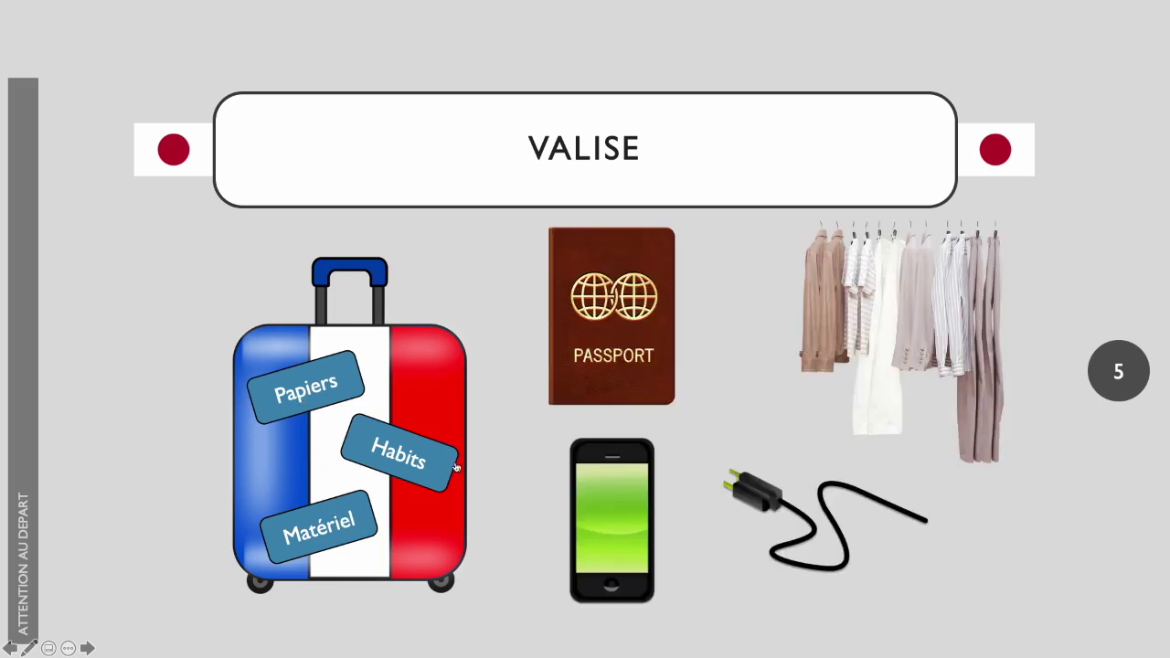